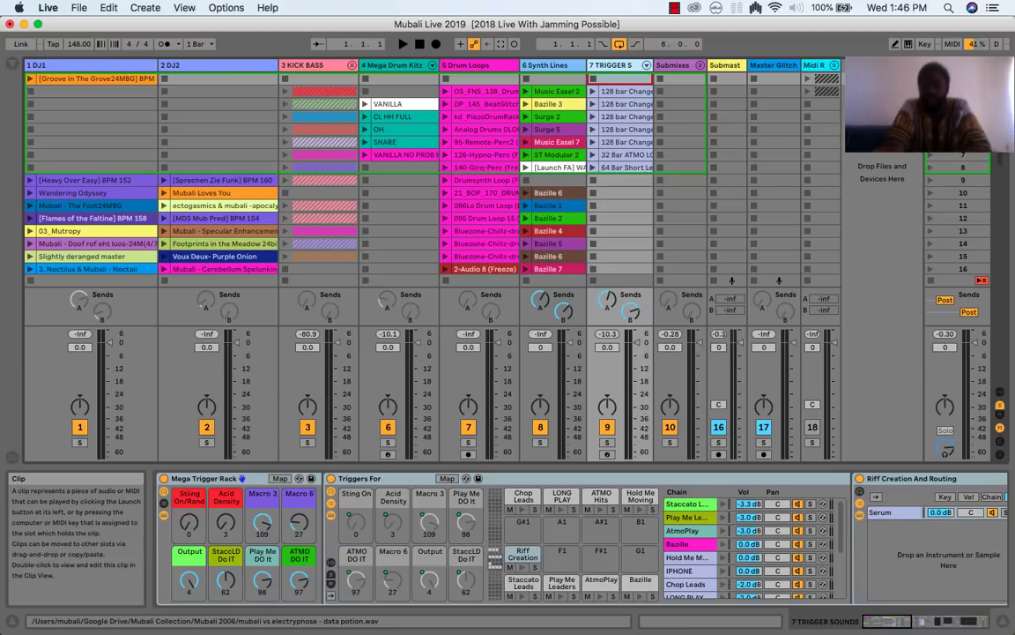
# Open the Calculator, divide 360 by 7, and close the Calculator again.
pyautogui.press('super+space')
pyautogui.write('calc')
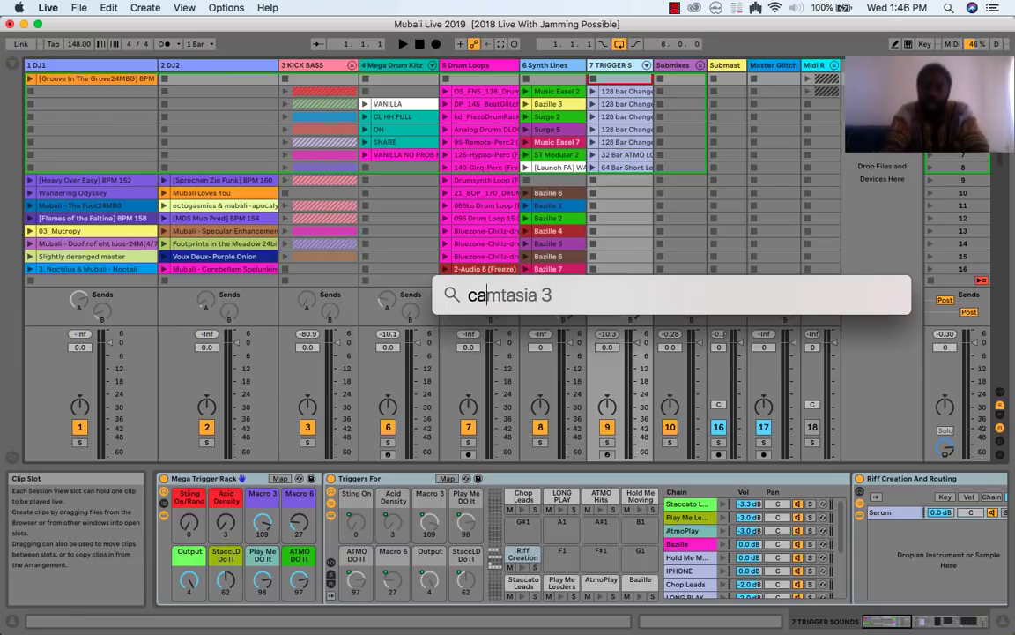
pyautogui.press('Return')
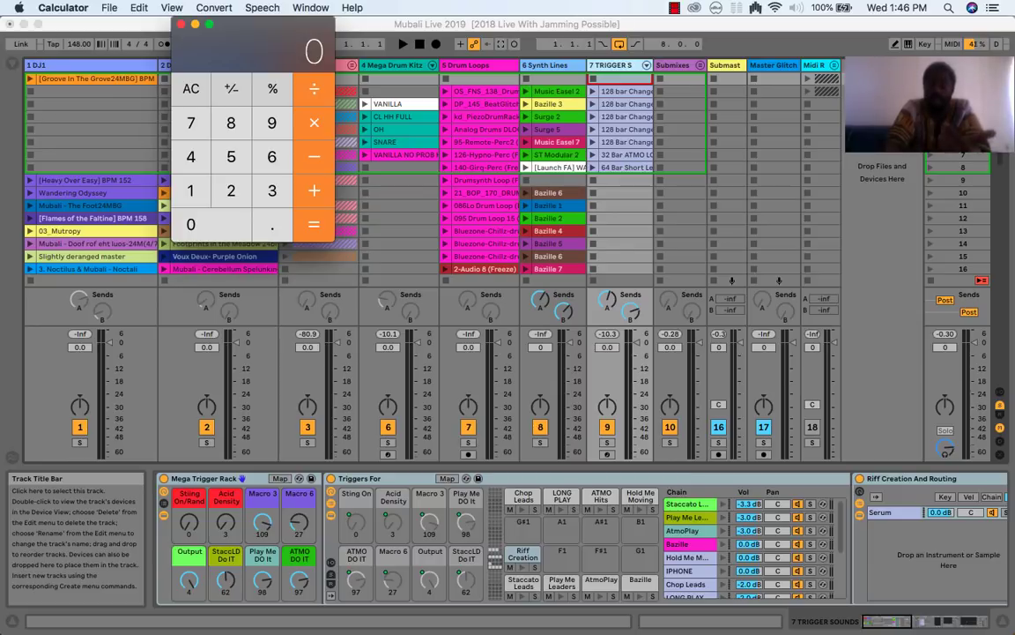
pyautogui.write('36')
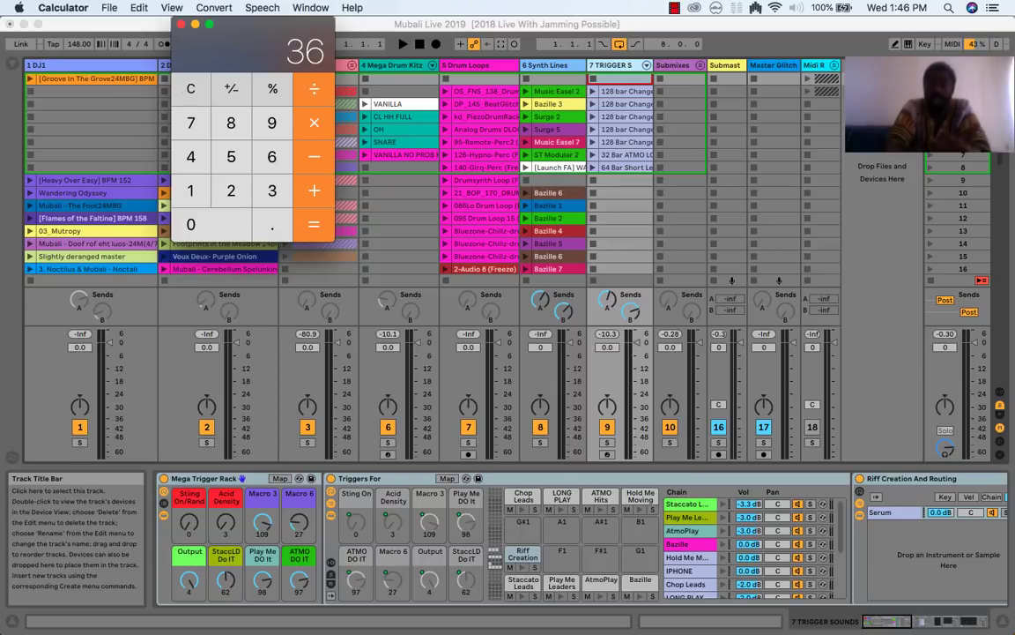
pyautogui.write('0')
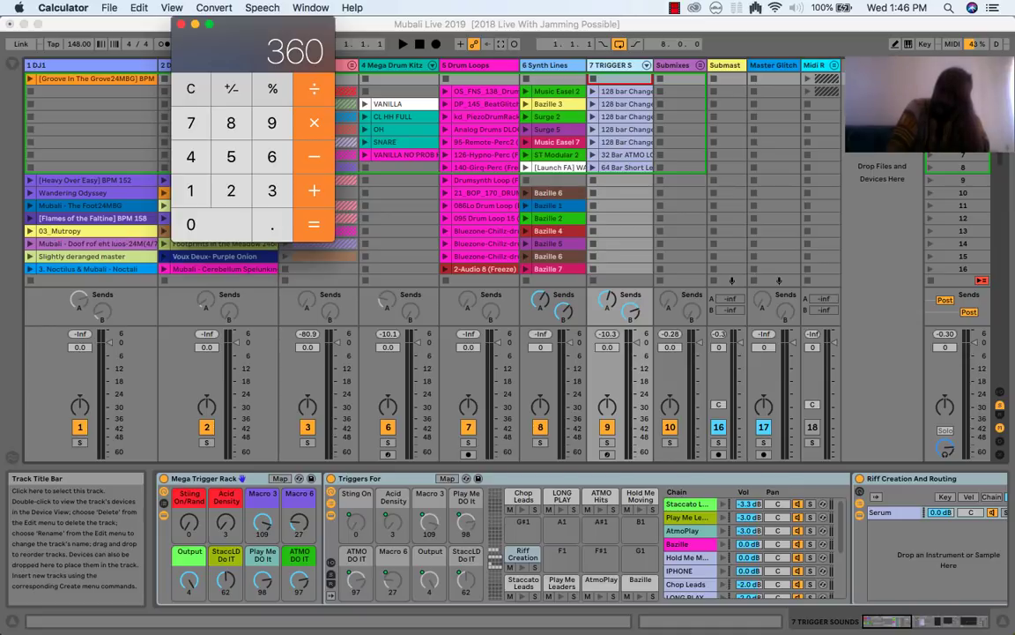
pyautogui.press('7')
pyautogui.press('Return')
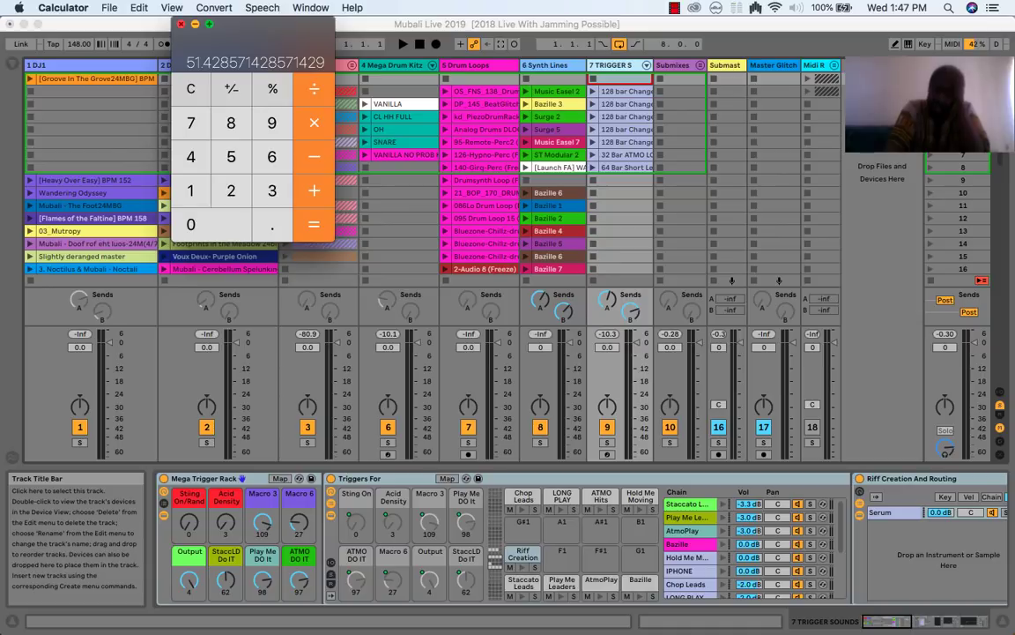
pyautogui.click(180, 24)
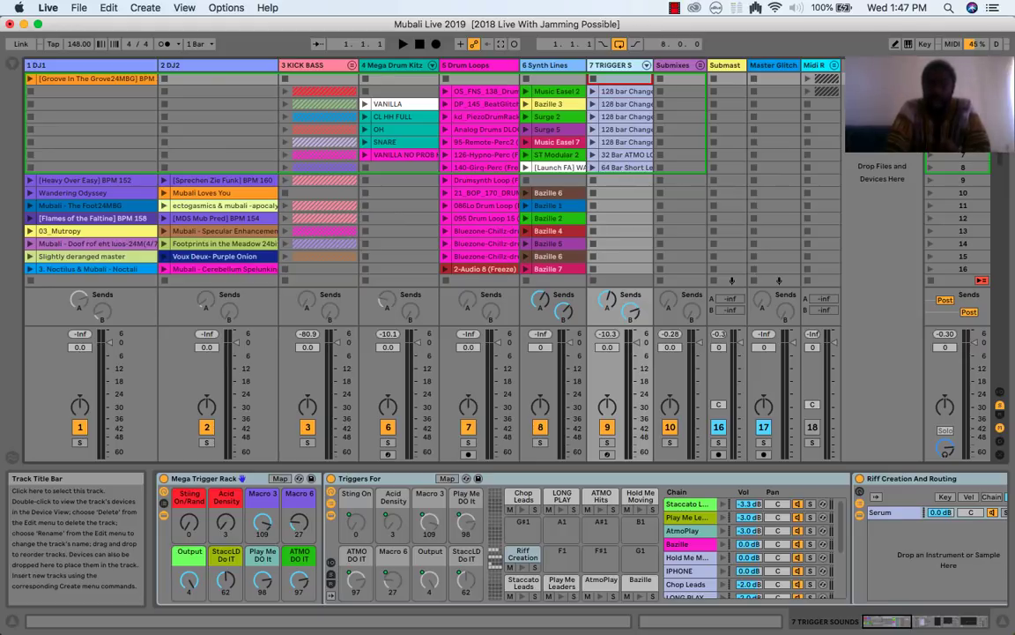
# Look through the full list of clips in the DJ1 and DJ2 tracks.
pyautogui.scroll(-5, 432, 158)
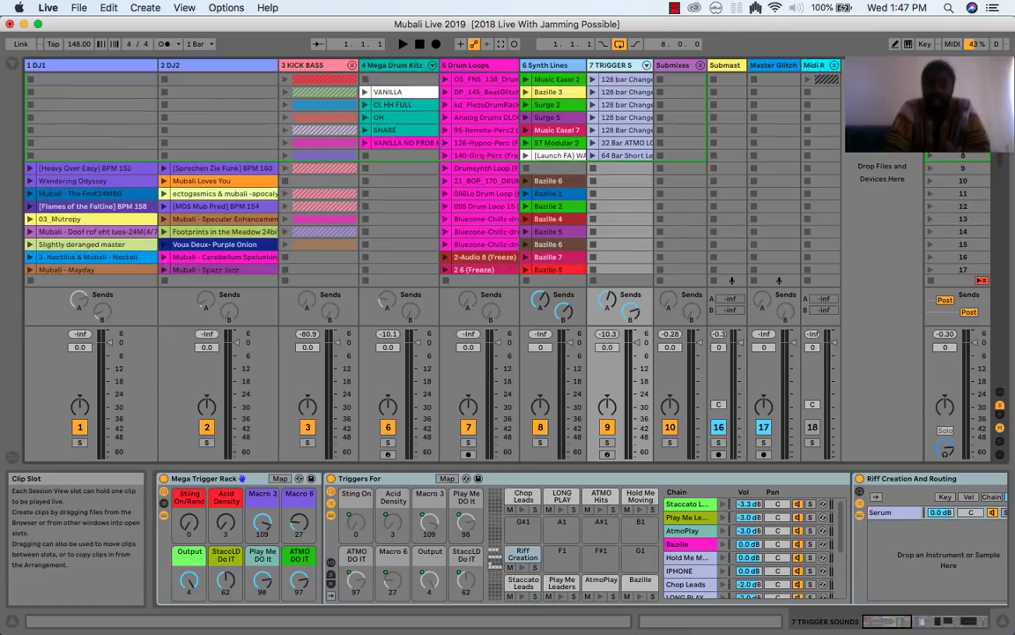
pyautogui.scroll(-15, 432, 159)
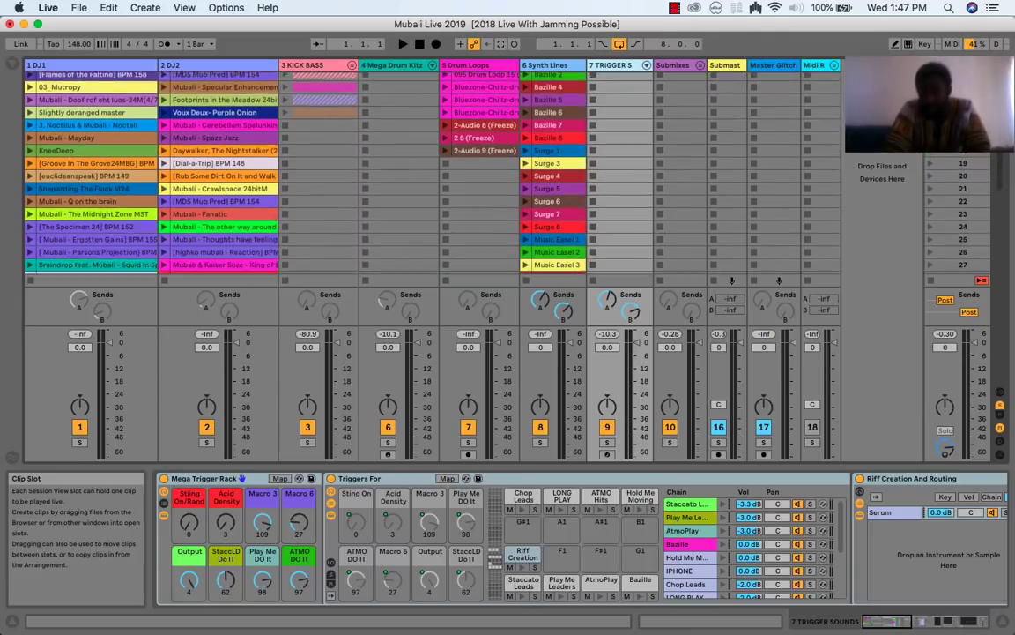
pyautogui.scroll(10, 432, 159)
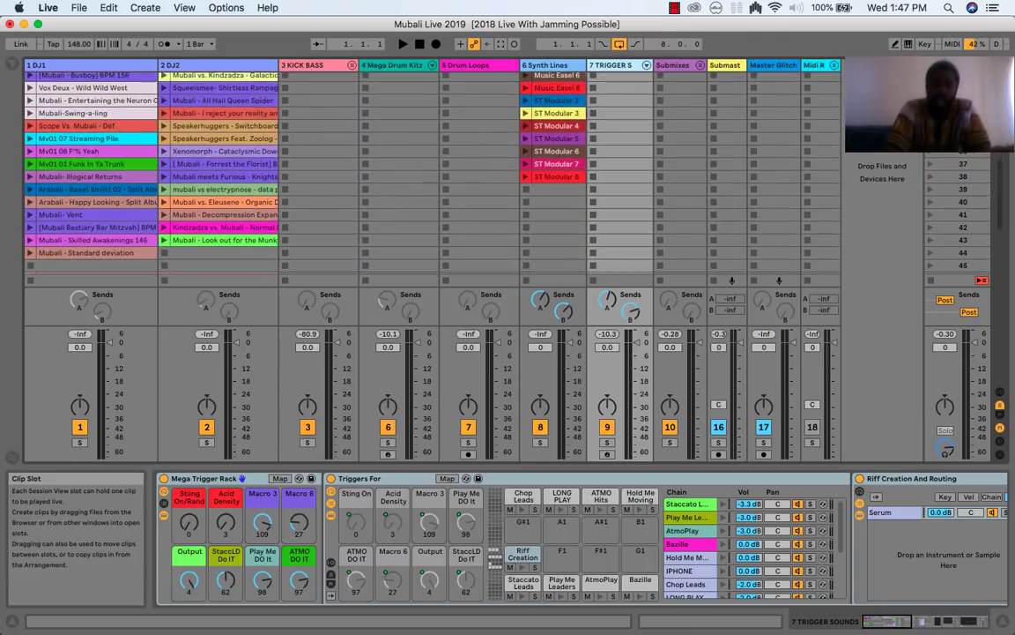
pyautogui.scroll(10, 432, 158)
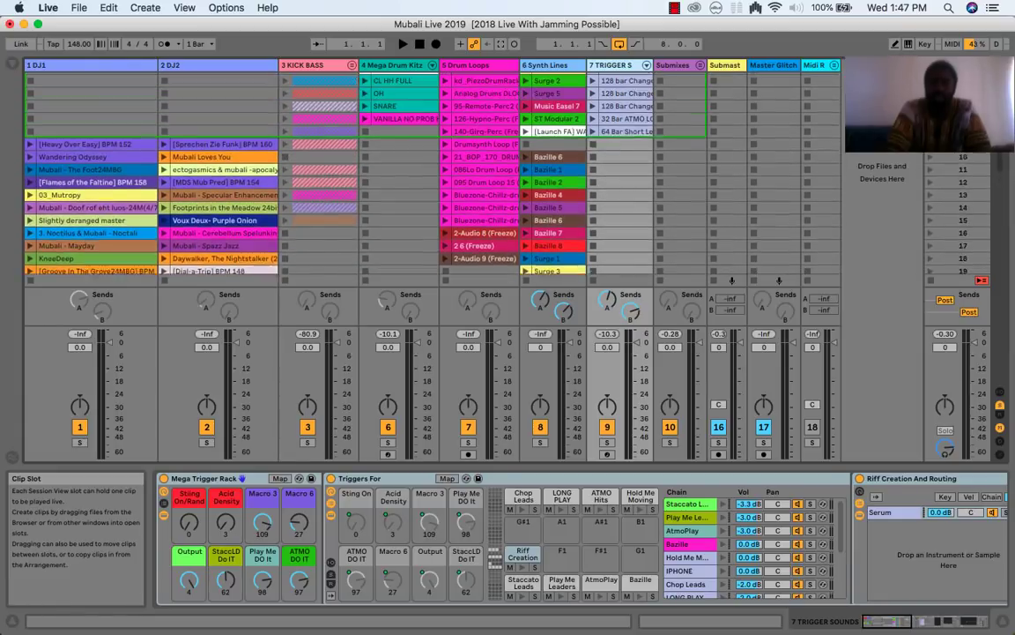
pyautogui.scroll(2, 432, 159)
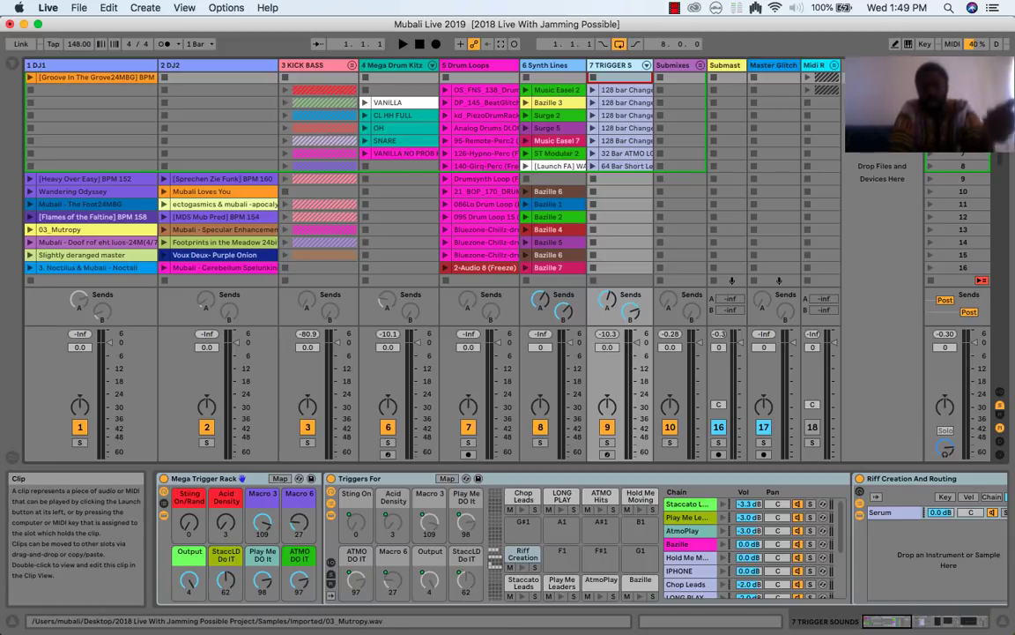
# Copy the 03_Mutropy clip from DJ1 into the first slot of DJ2, and delete the copy.
pyautogui.click(57, 230)
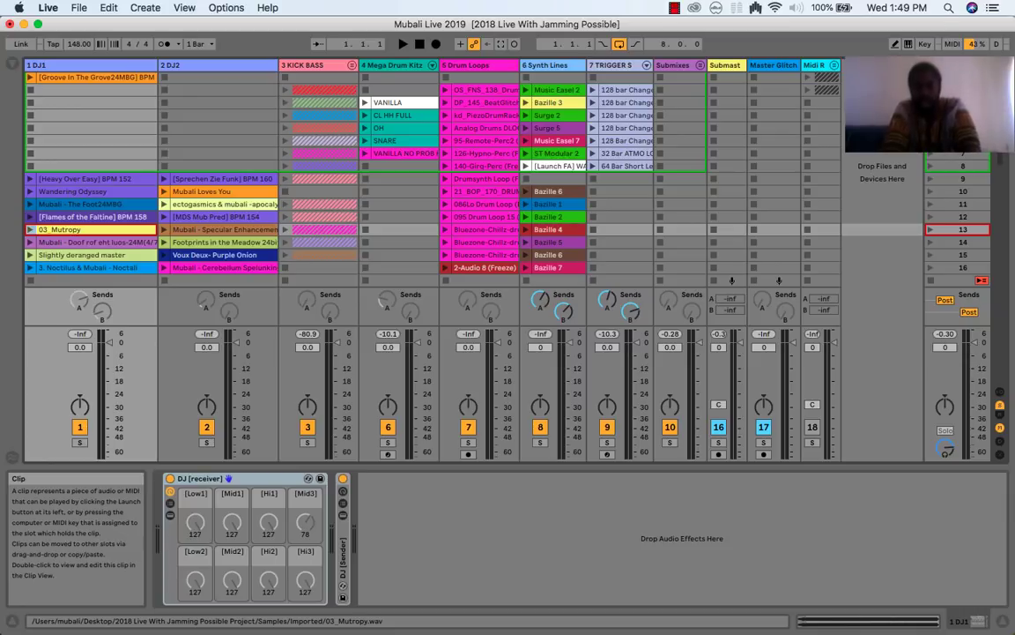
pyautogui.press('super+c')
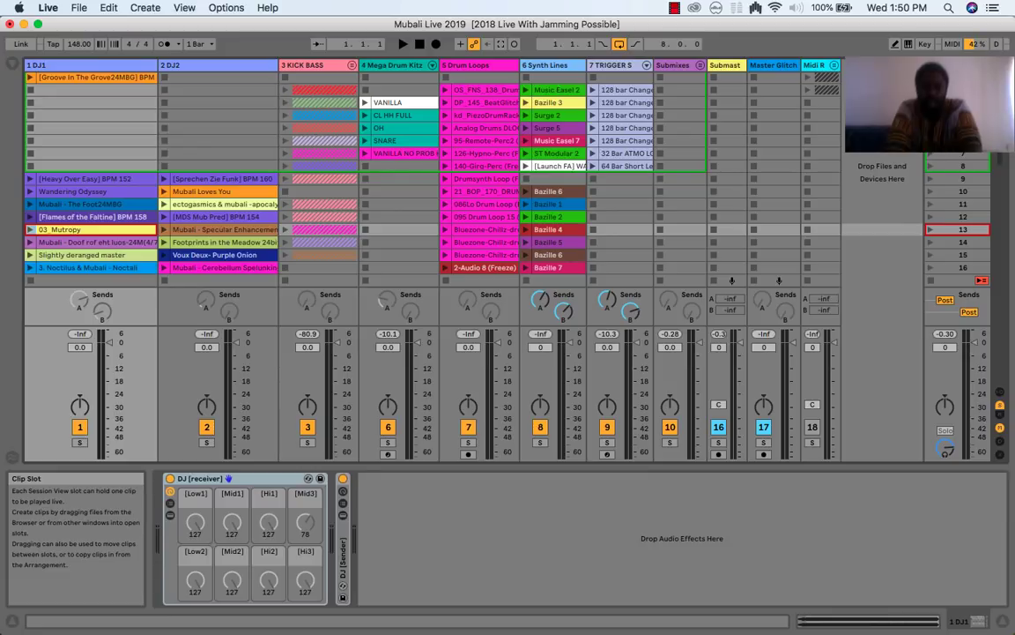
pyautogui.click(221, 78)
pyautogui.press('super+v')
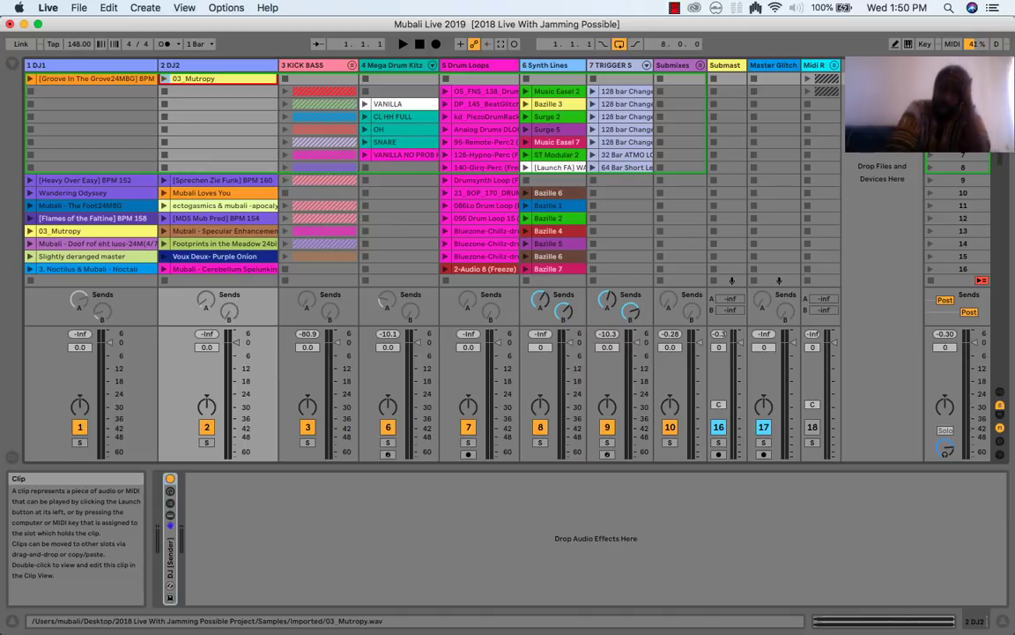
pyautogui.press('Delete')
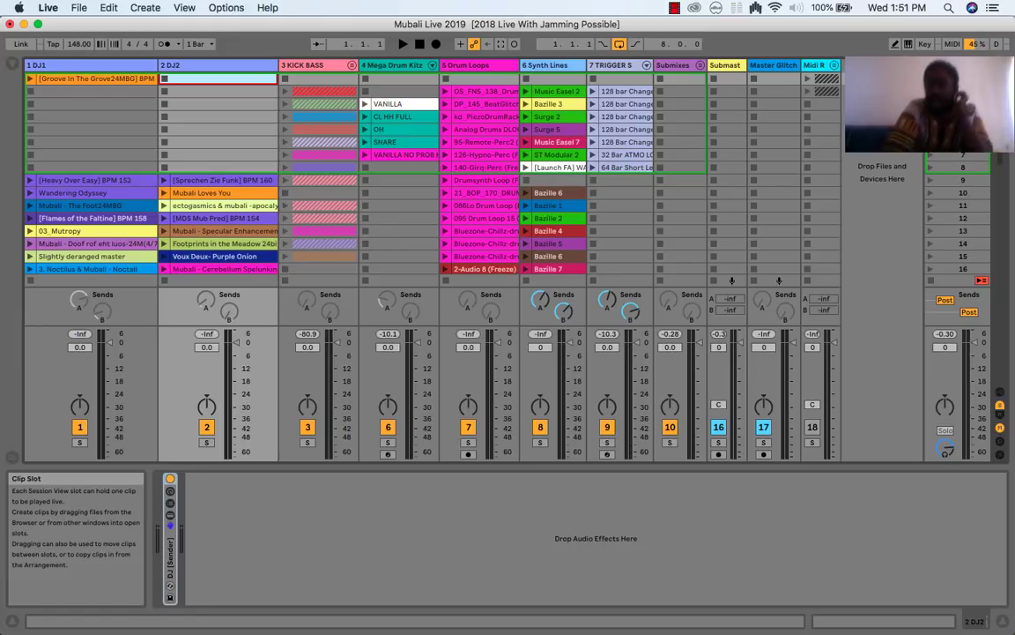
# Widen the DJ1 track and inspect the full name of its first clip, [Groove In The Grove24MBG], without changing it.
pyautogui.moveTo(158, 64); pyautogui.dragTo(212, 64)
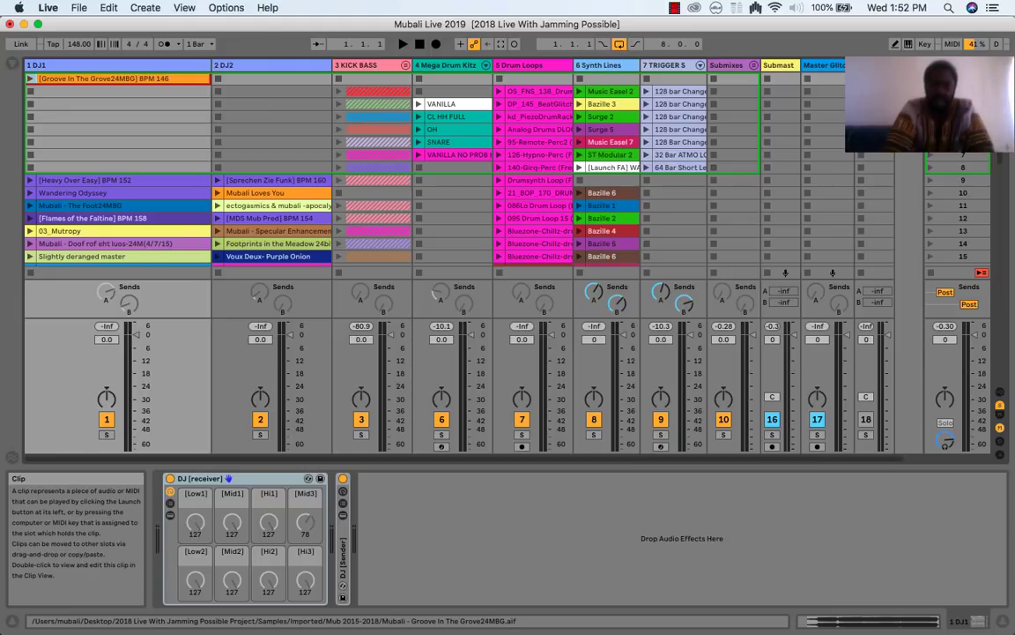
pyautogui.press('super+r')
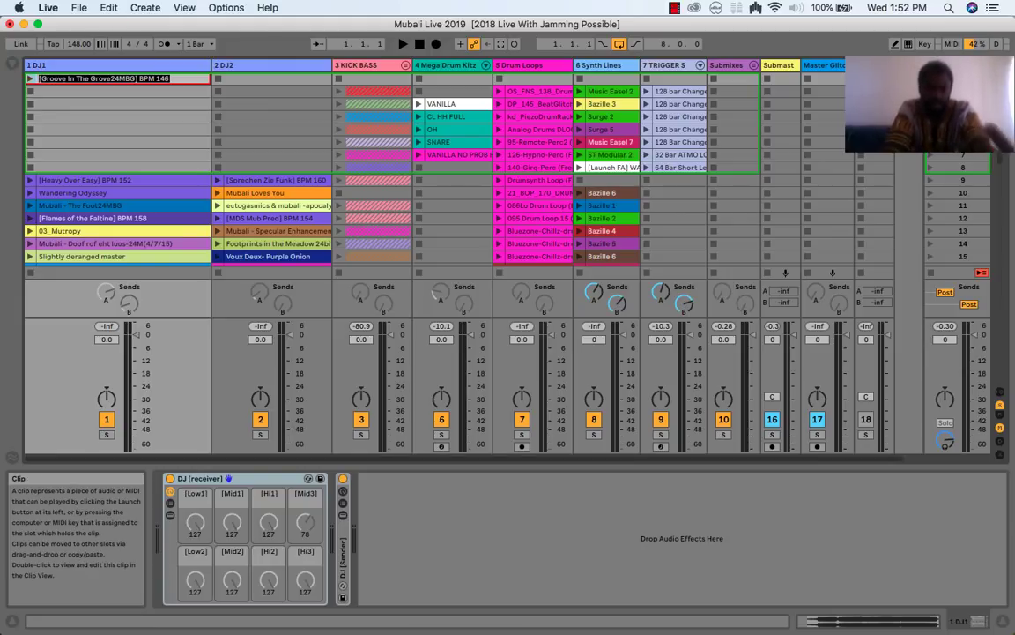
pyautogui.press('Right')
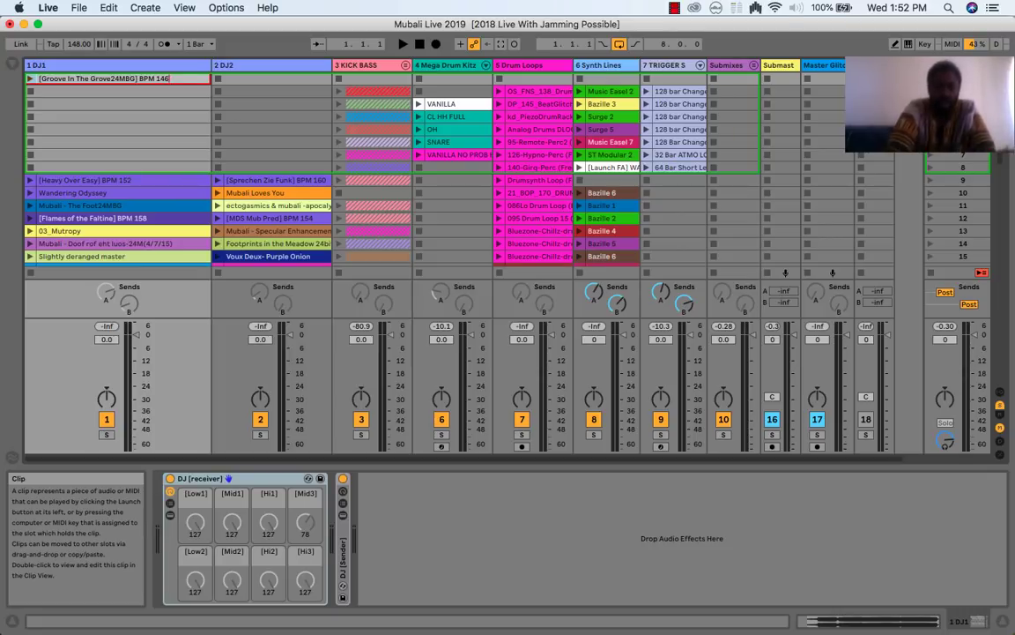
pyautogui.press('Return')
pyautogui.press('Down')
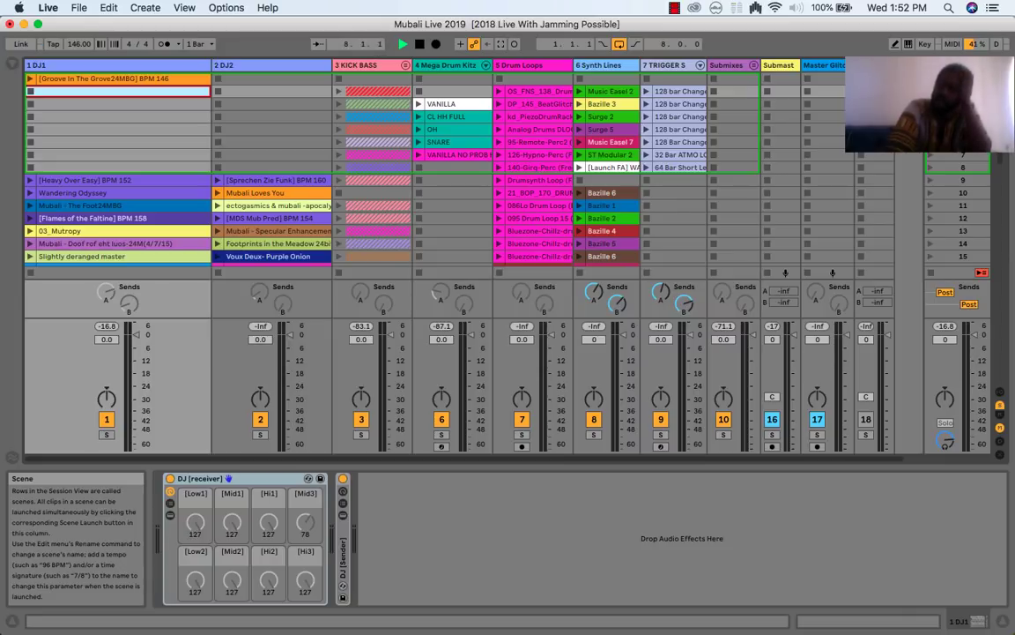
# Unfold the Midi Routing group, widen the 19 MIDI track to read its clip commands, and show the clip's details.
pyautogui.press('super+g')
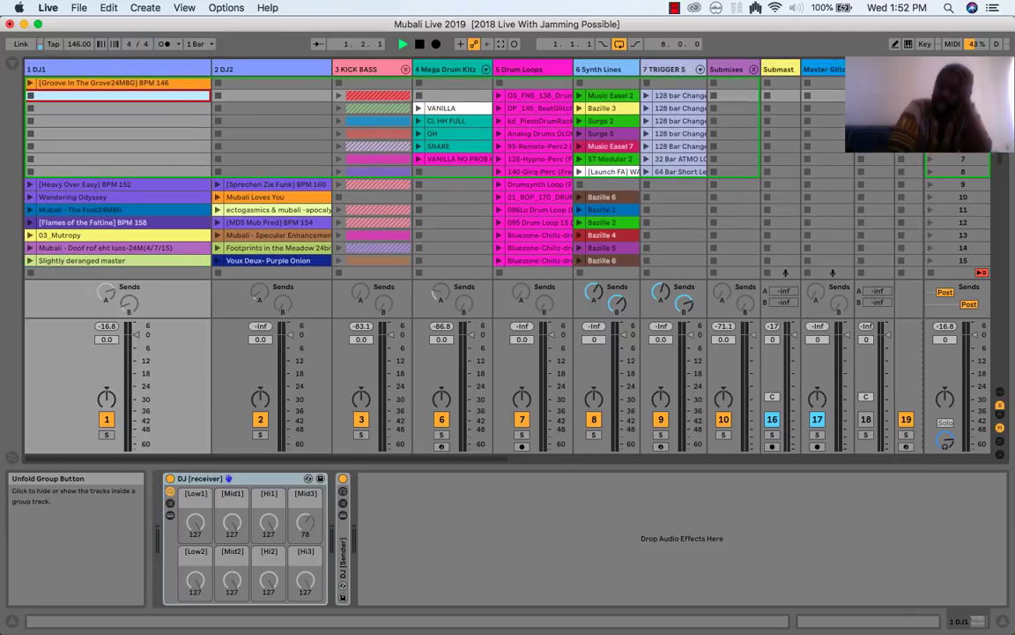
pyautogui.hscroll(5, 432, 177)
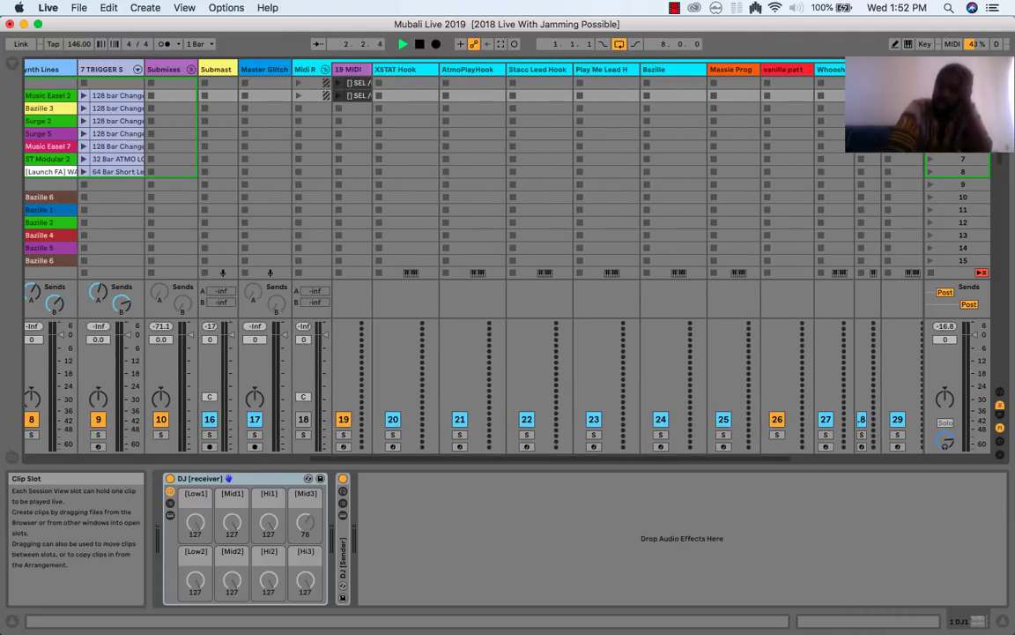
pyautogui.moveTo(372, 69); pyautogui.dragTo(519, 69)
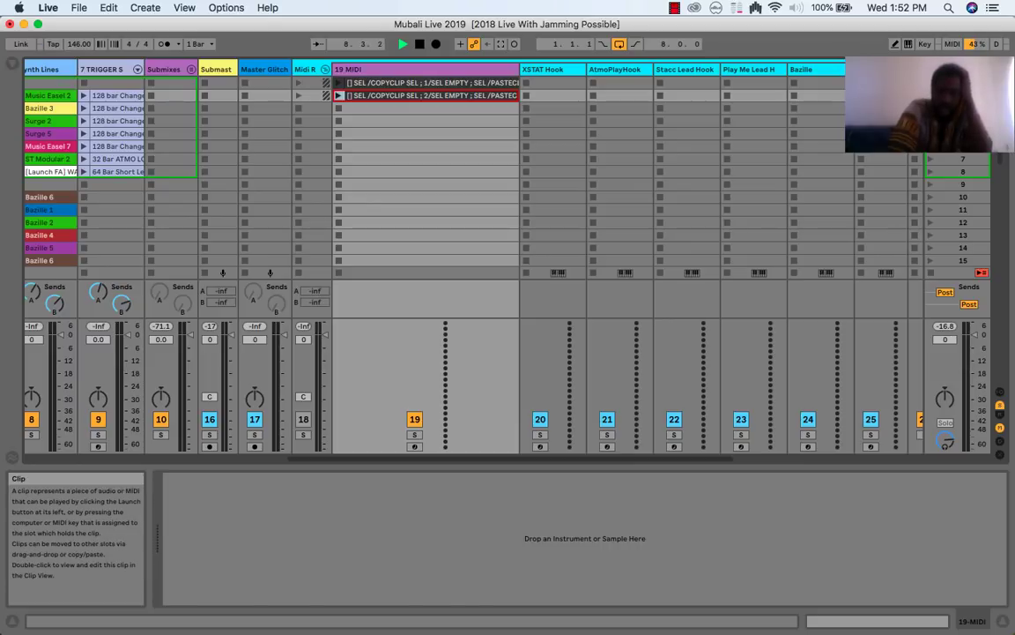
pyautogui.hotkey('shift', 'Tab')
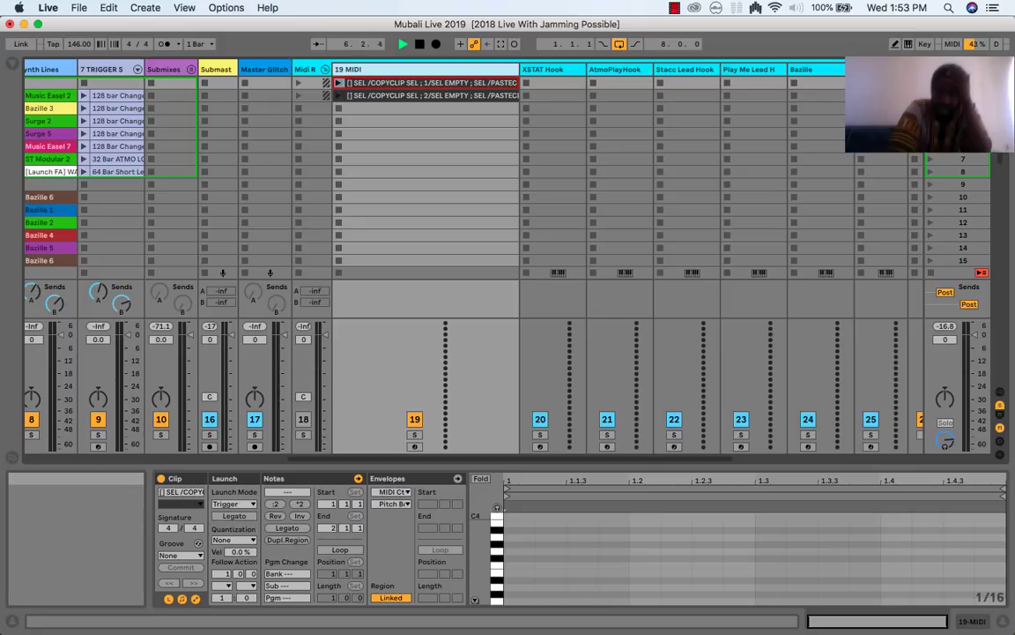
# Narrow the 19 MIDI track to its former width and fold the Midi Routing group.
pyautogui.moveTo(520, 69); pyautogui.dragTo(506, 69)
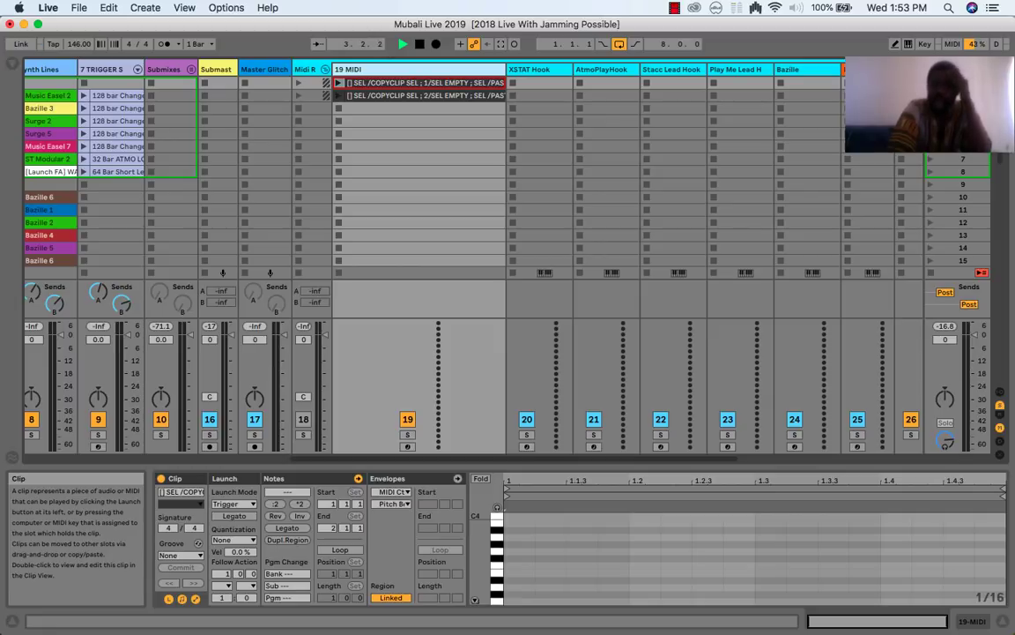
pyautogui.moveTo(507, 69); pyautogui.dragTo(520, 69)
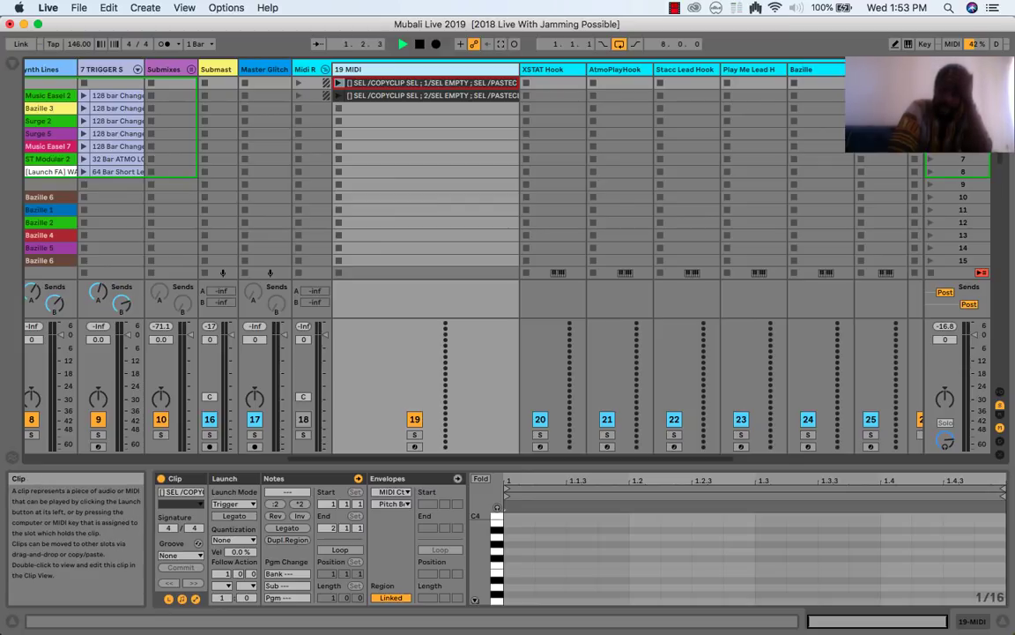
pyautogui.moveTo(519, 69); pyautogui.dragTo(372, 69)
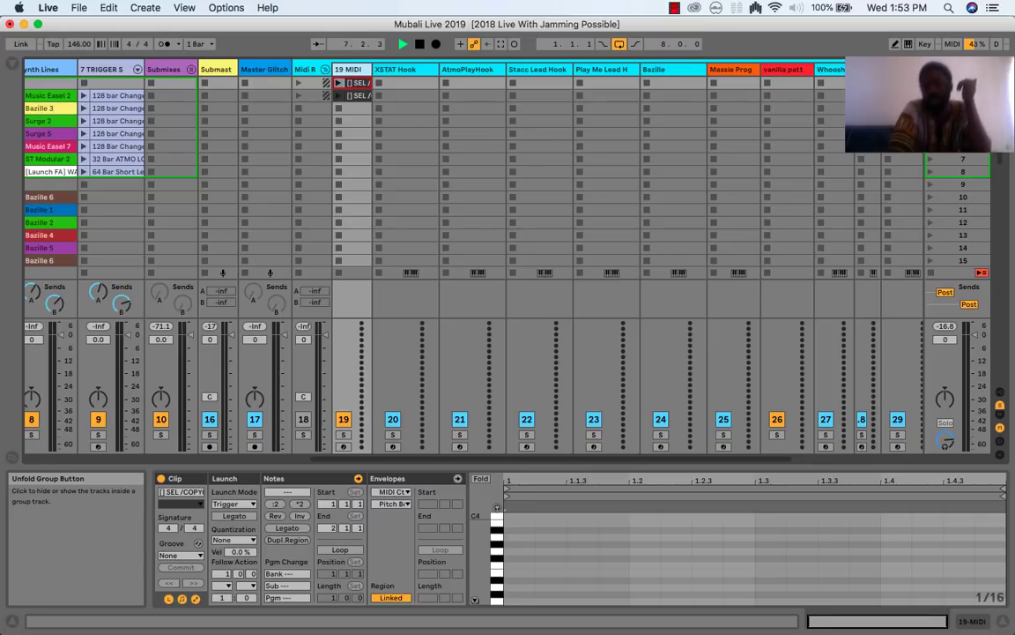
pyautogui.hscroll(-5, 507, 69)
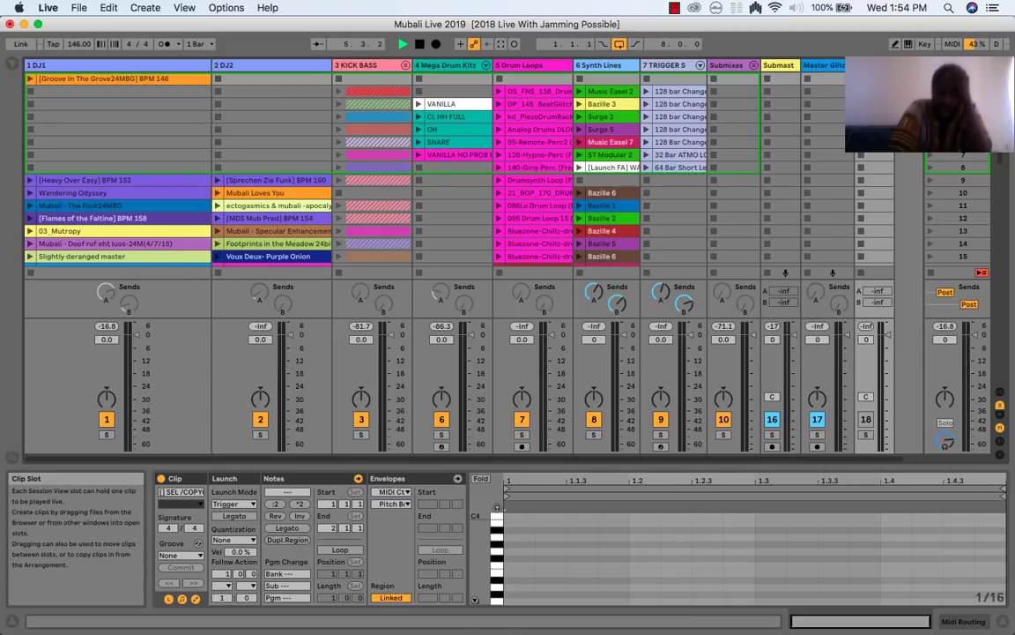
# Select the Doof rof eht luos clip in DJ1 and copy it into the first slot of DJ2.
pyautogui.click(79, 193)
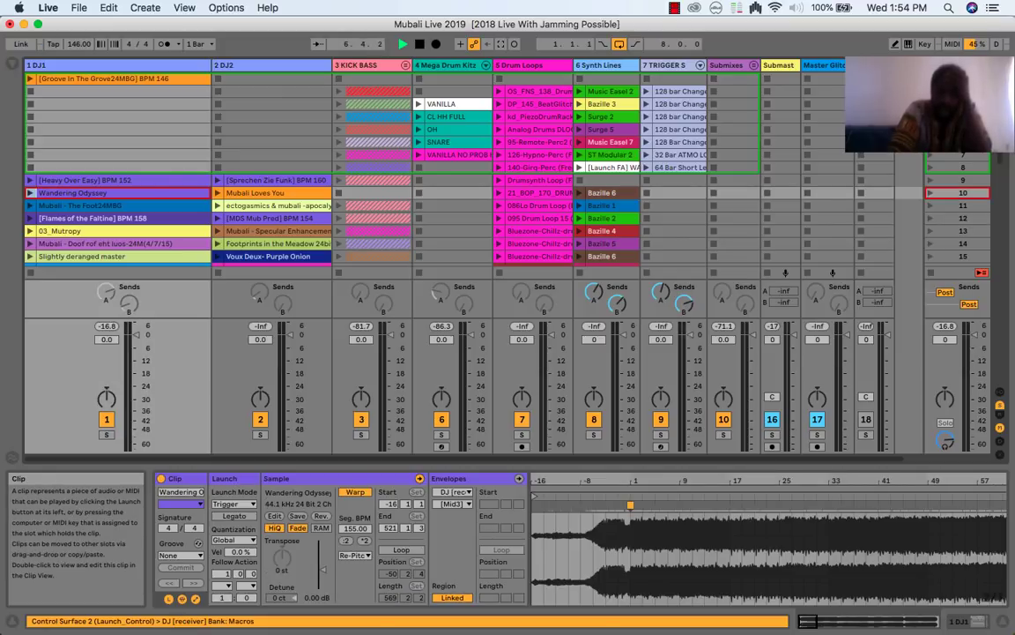
pyautogui.click(79, 205)
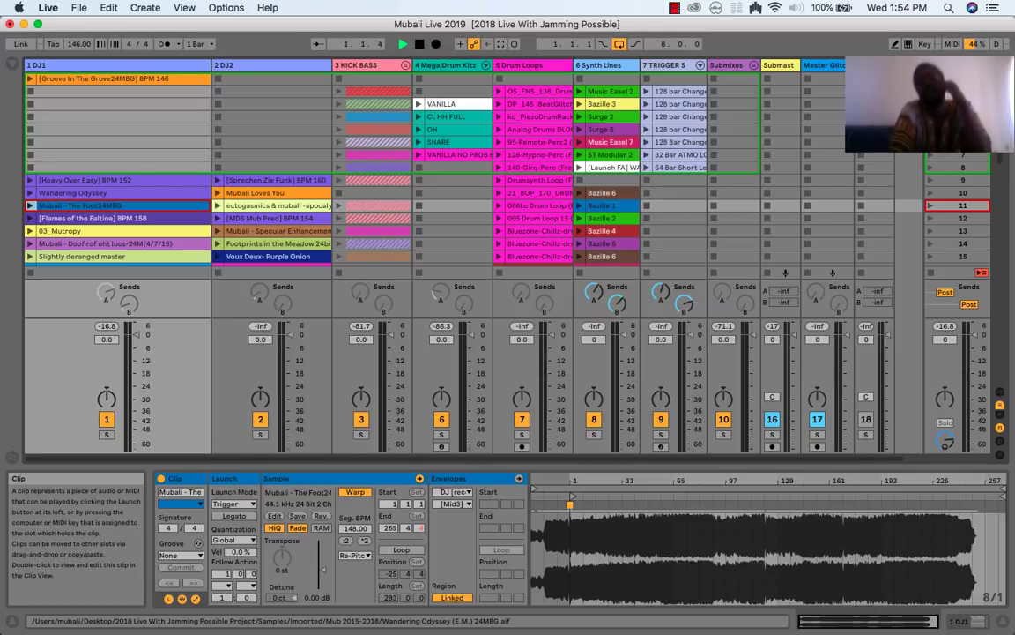
pyautogui.press('Down')
pyautogui.press('Down')
pyautogui.press('Down')
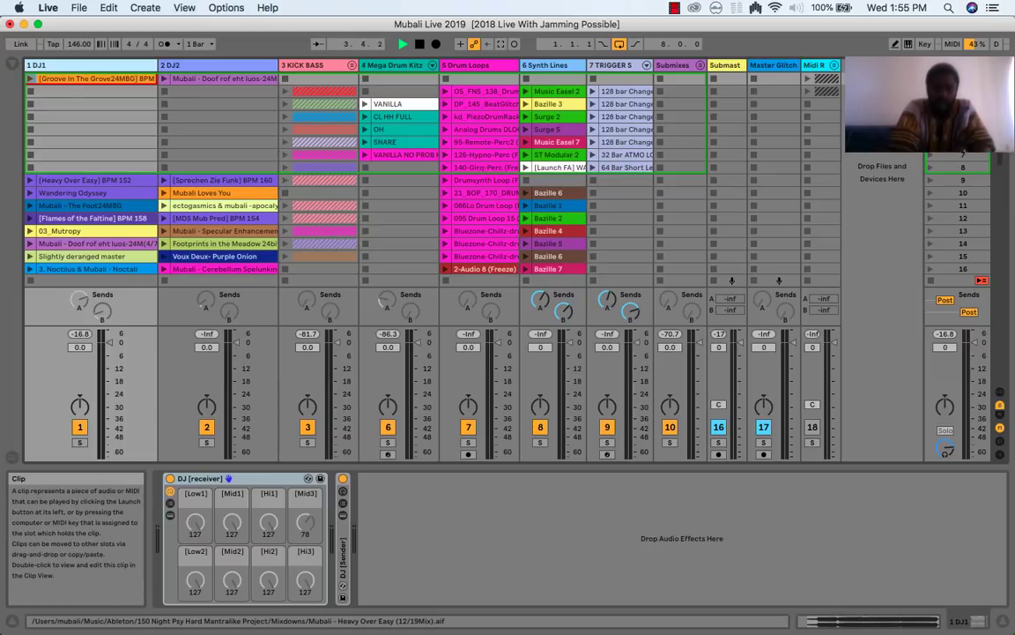
# Copy the Voux Deux- Purple Onion clip from DJ2 into the second slot of DJ1.
pyautogui.scroll(-4, 220, 221)
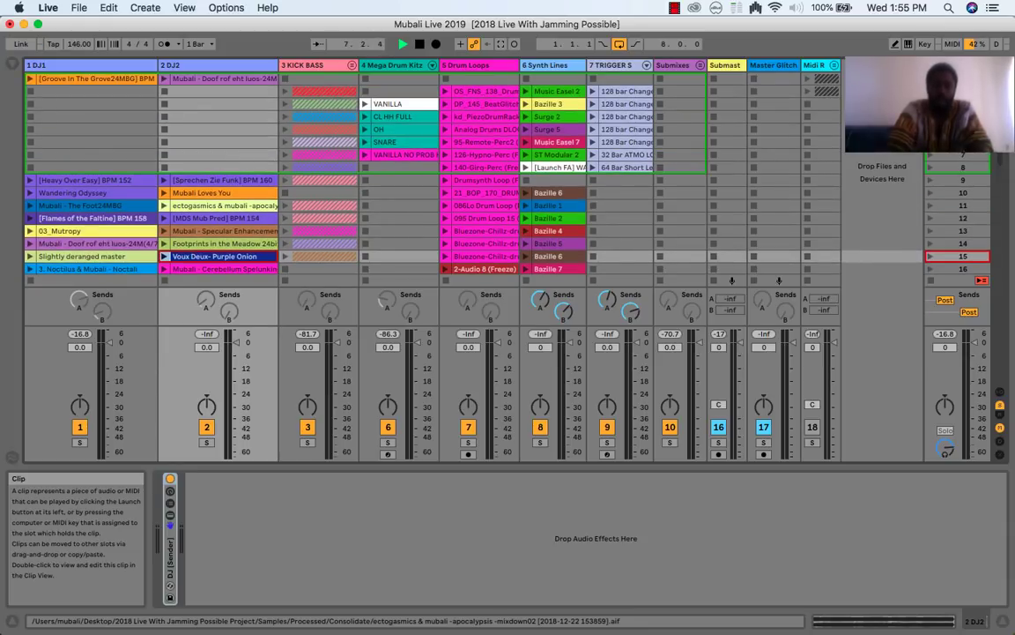
pyautogui.moveTo(221, 255); pyautogui.dragTo(88, 91)
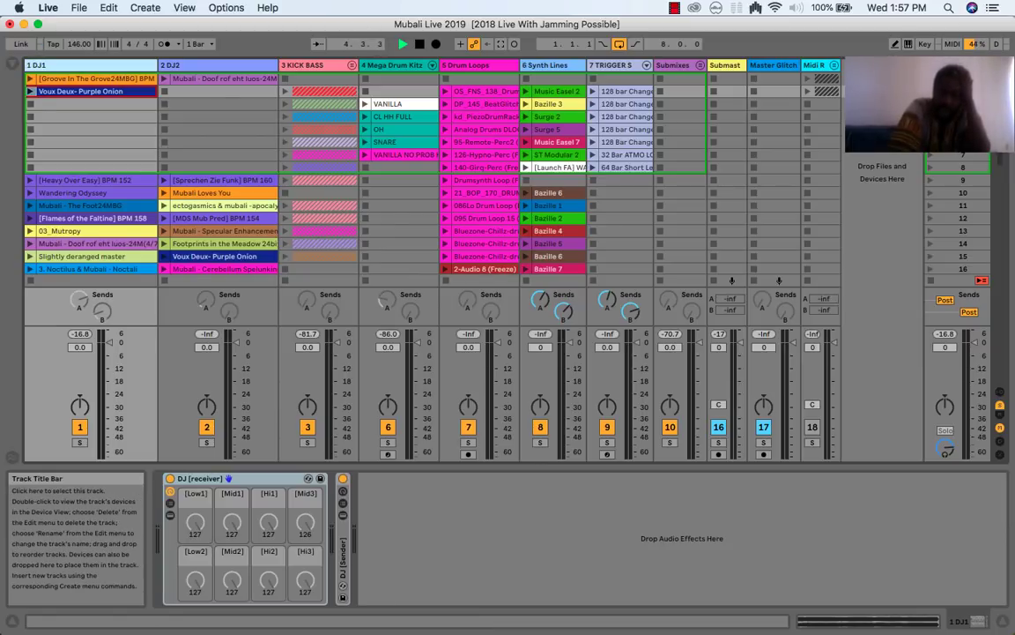
# Unfold the 3 KICK BASS group and show the mixer's In/Out section.
pyautogui.click(216, 64)
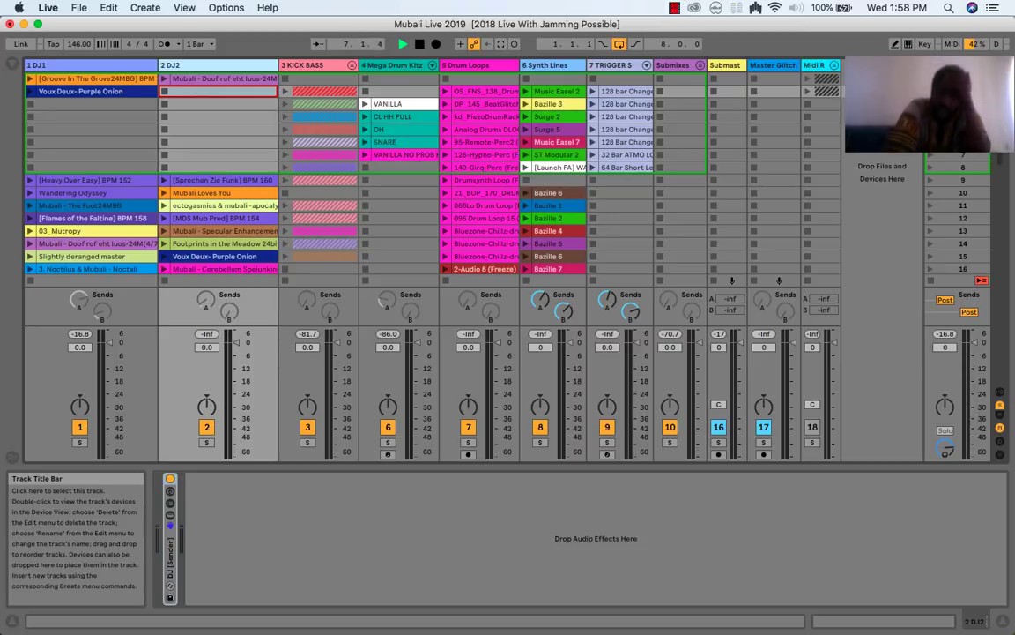
pyautogui.click(352, 64)
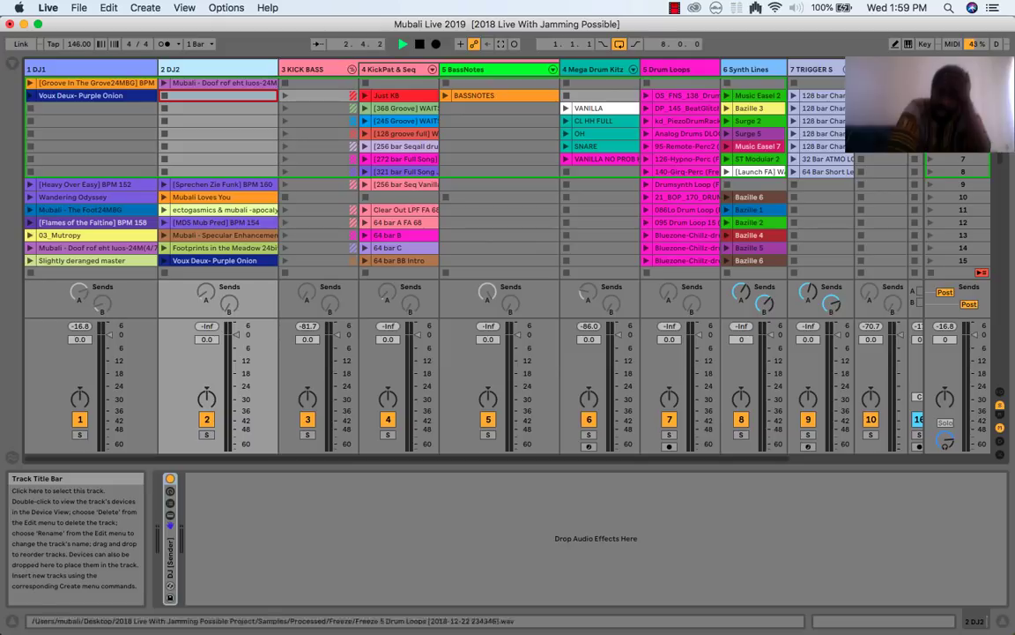
pyautogui.click(981, 272)
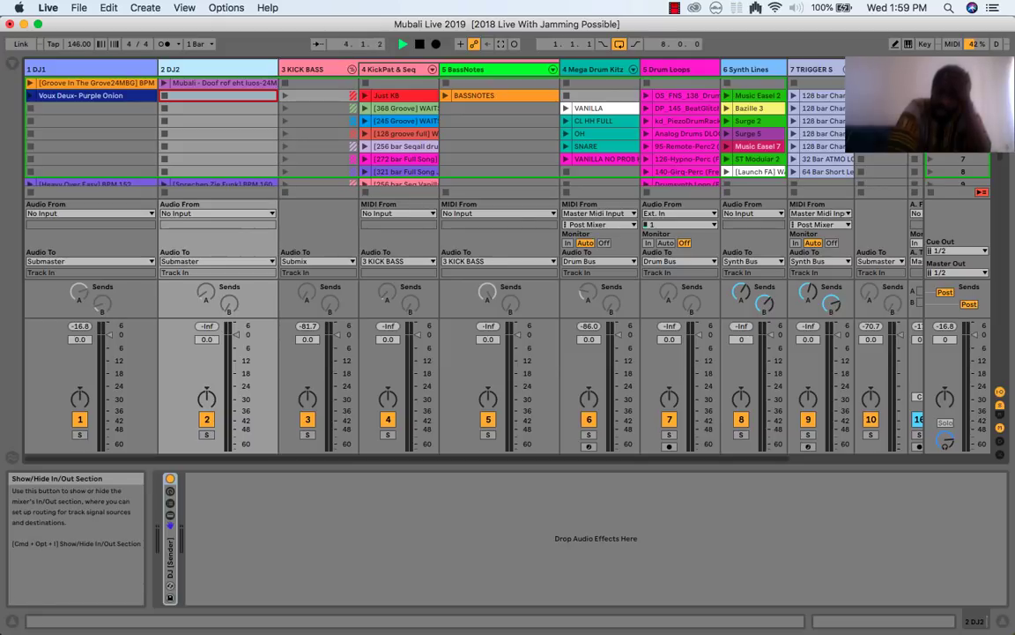
# Open the [368 Groove] clip on the KickPat & Seq track and examine its notes down to the hats and kit switch rows.
pyautogui.hscroll(4, 473, 256)
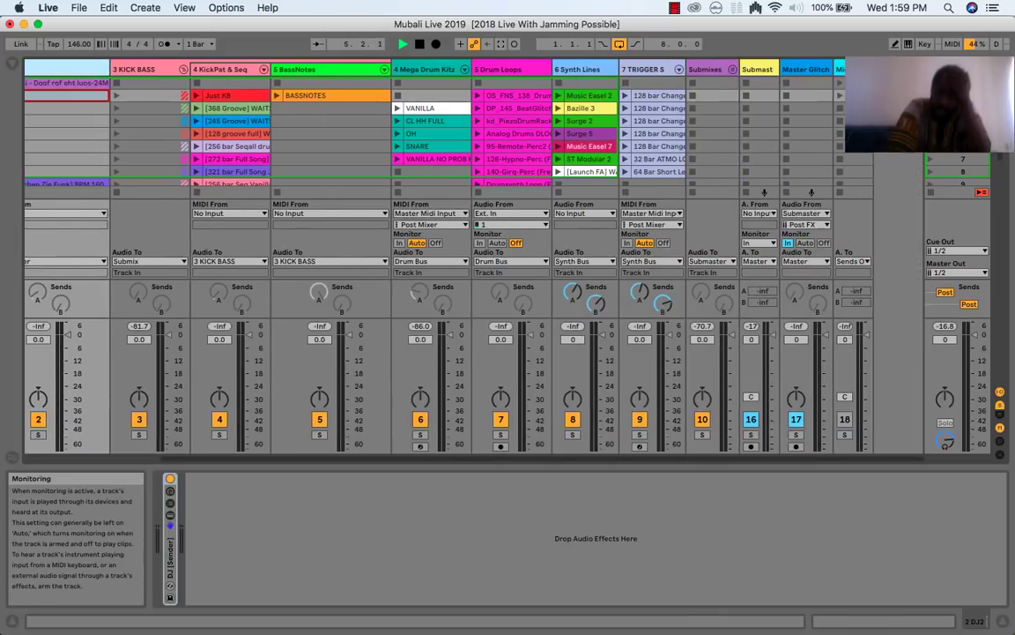
pyautogui.scroll(-2, 458, 123)
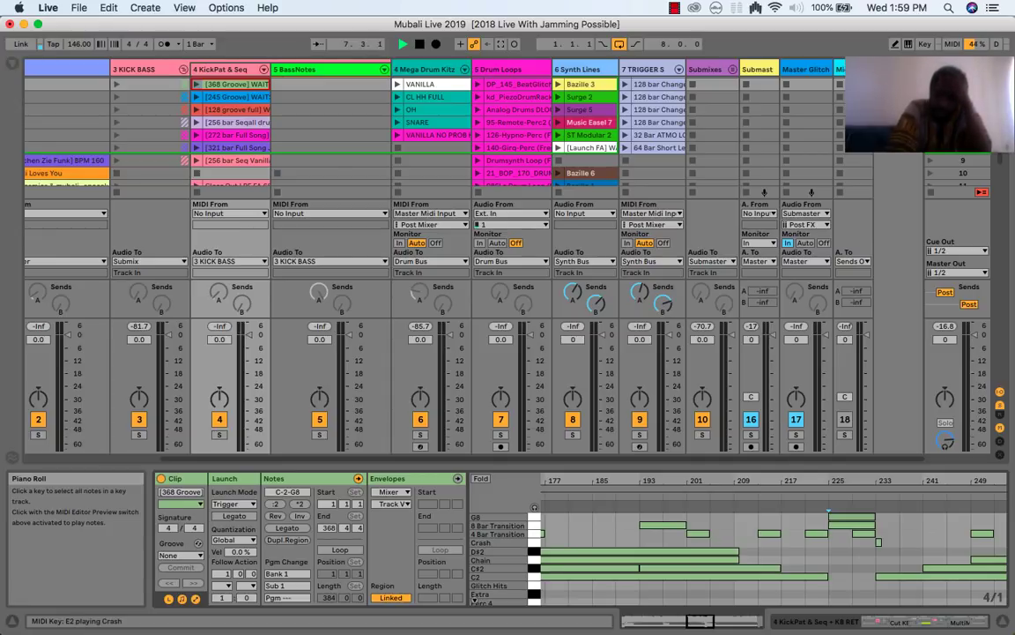
pyautogui.scroll(-5, 507, 555)
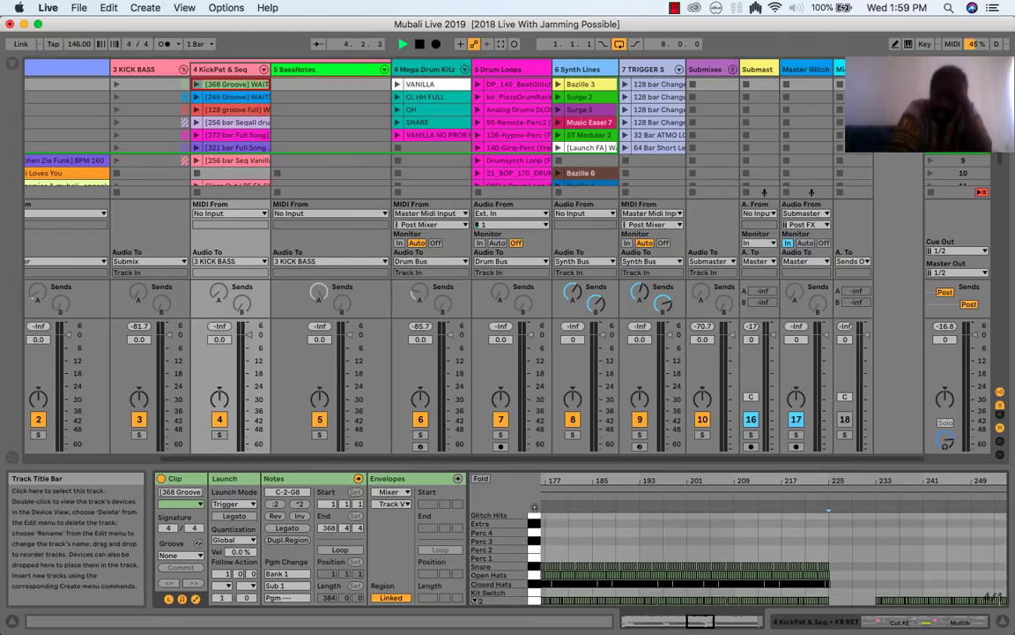
# Show the Mega Drum Kitz device chain and inspect the drum rack's percussion pads and its 4 Bar and 8 Bar Transition pads.
pyautogui.doubleClick(427, 69)
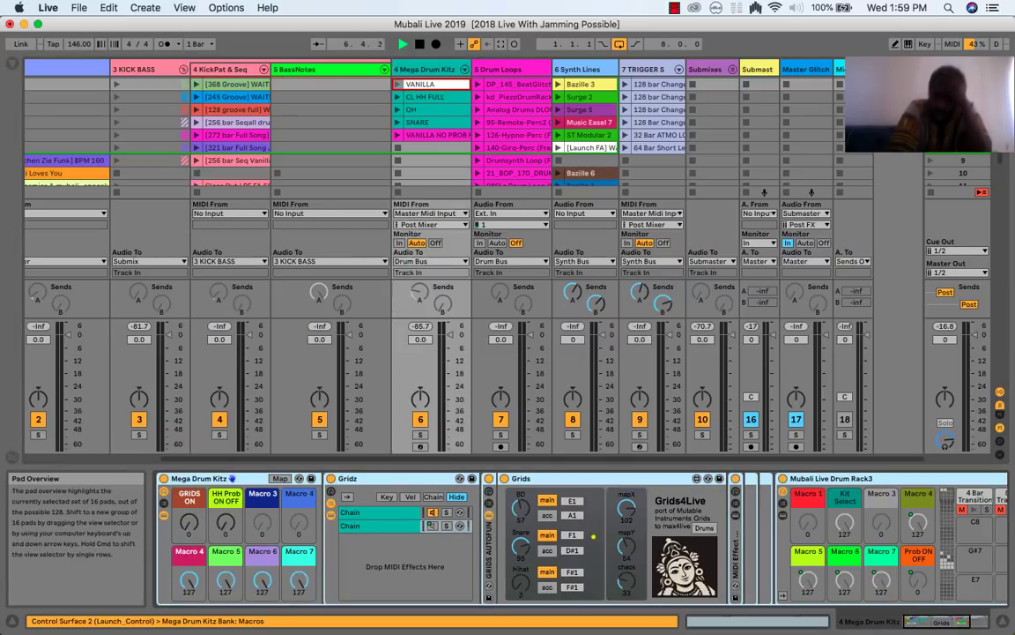
pyautogui.click(917, 557)
pyautogui.hscroll(4, 882, 556)
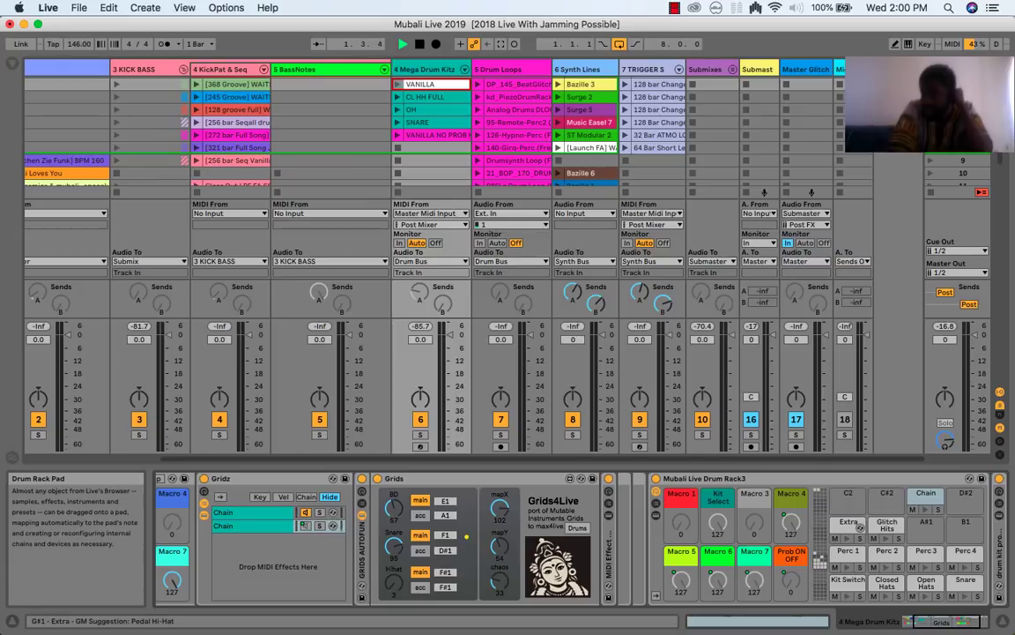
pyautogui.click(821, 496)
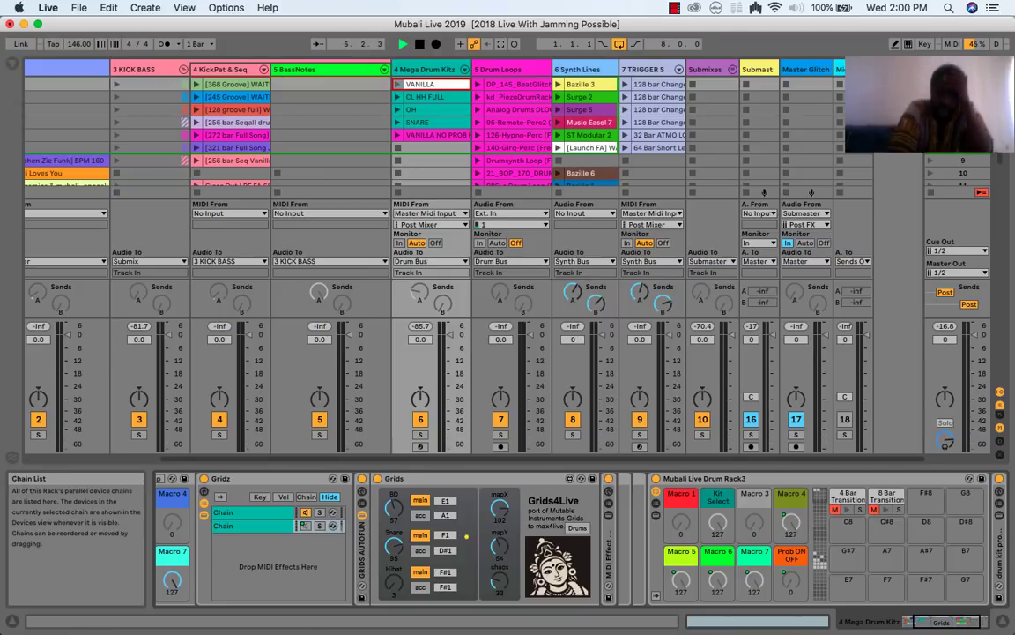
pyautogui.hscroll(-5, 265, 538)
pyautogui.hscroll(5, 265, 538)
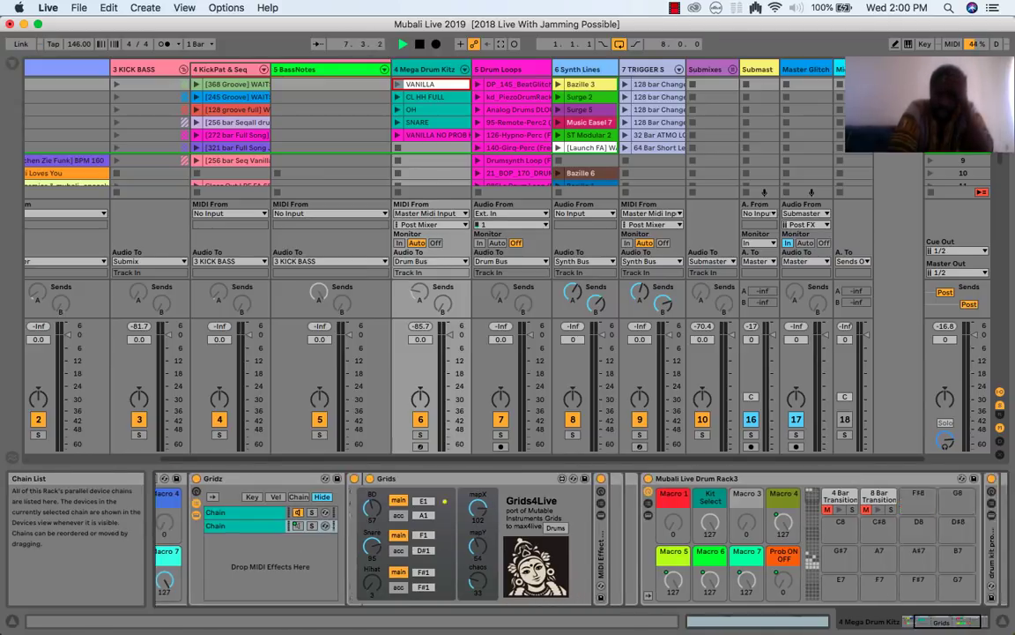
pyautogui.hscroll(3, 529, 537)
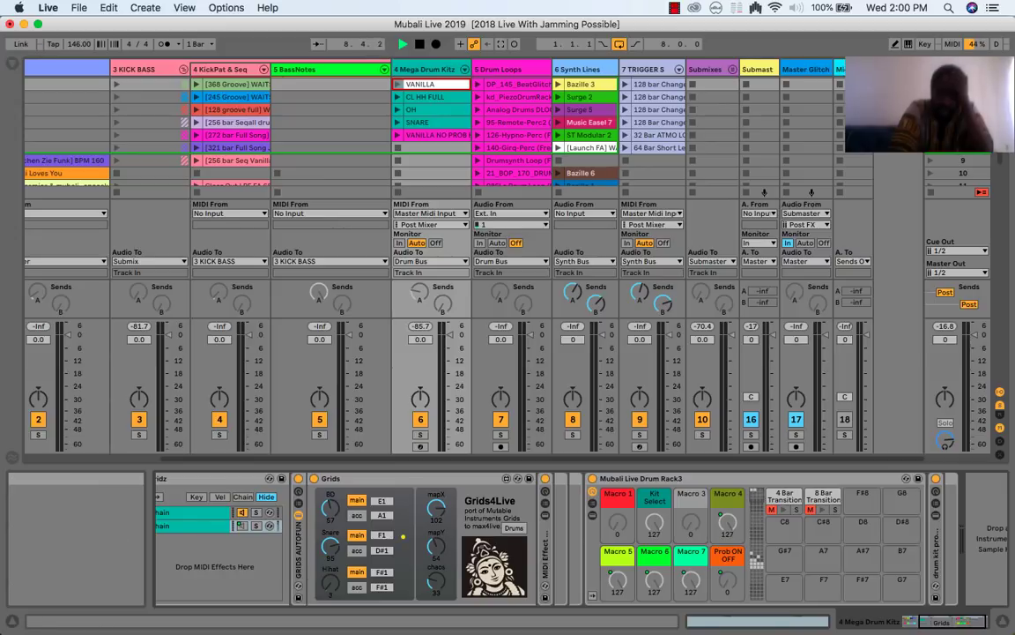
# Show the device chains of the KickPat & Seq track and the BassNotes track.
pyautogui.click(220, 69)
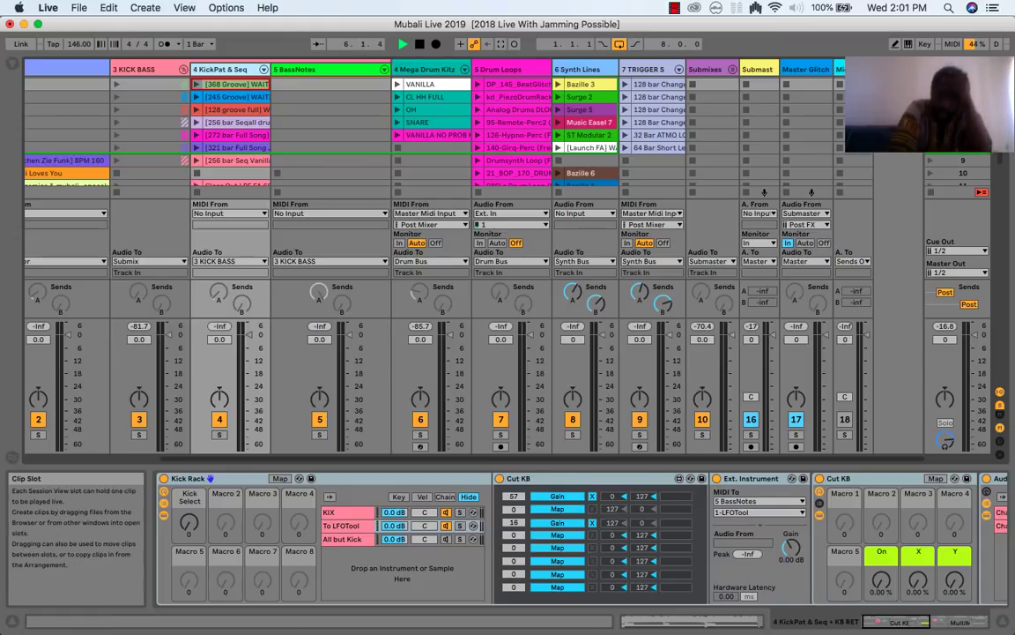
pyautogui.scroll(1, 317, 133)
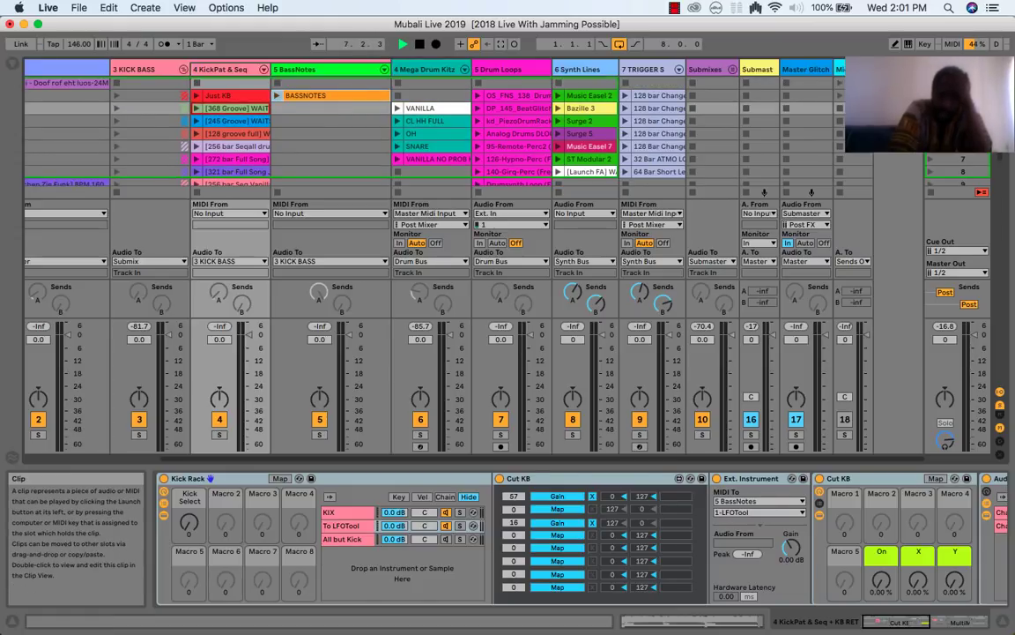
pyautogui.click(317, 96)
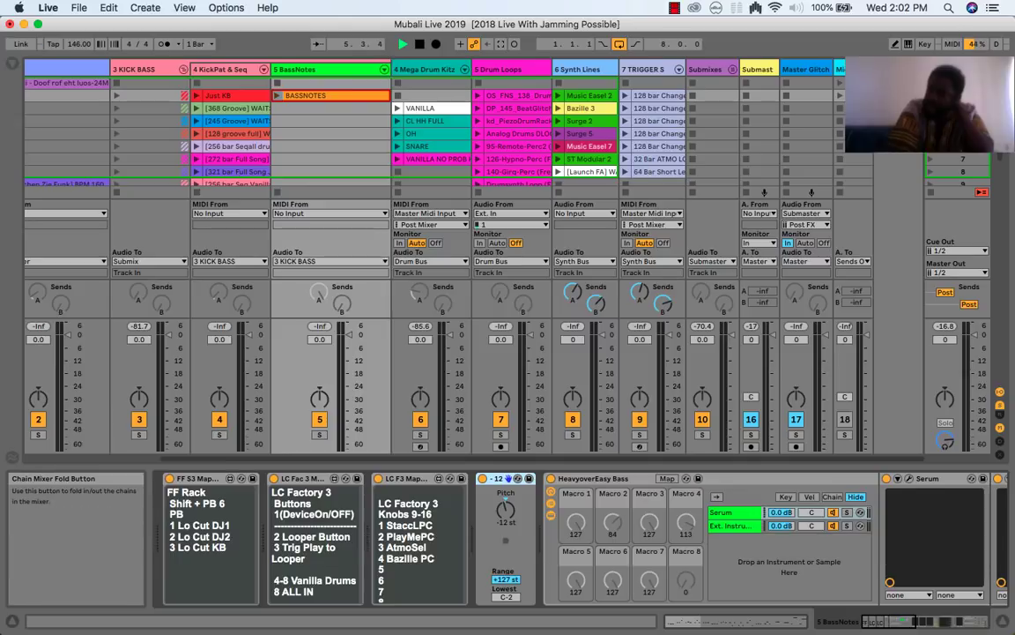
# Narrow the BassNotes track to match its neighbours and open the notes of the BASSNOTES clip.
pyautogui.moveTo(391, 69); pyautogui.dragTo(353, 68)
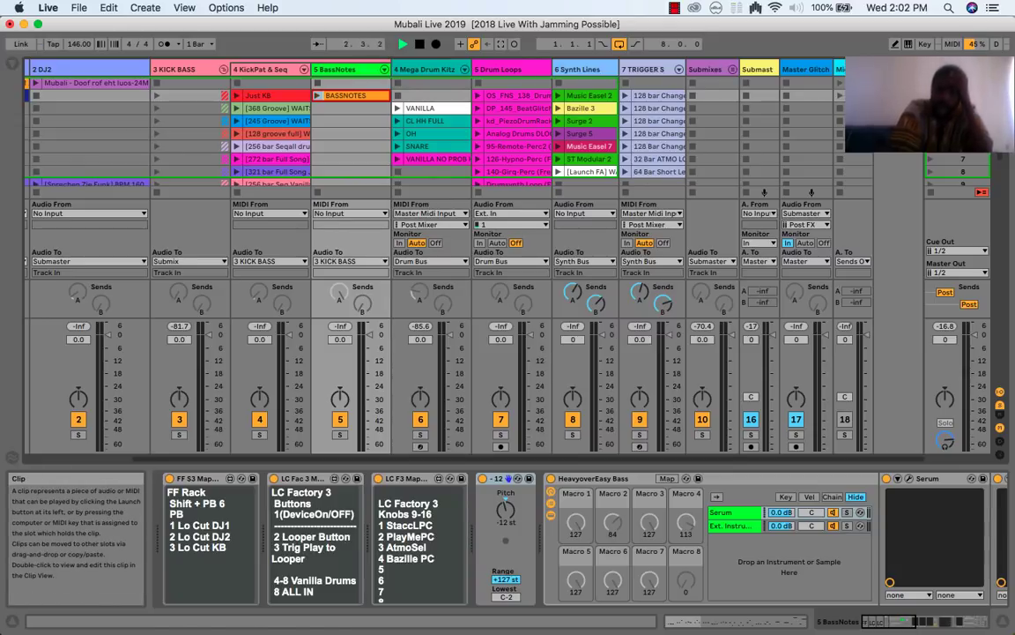
pyautogui.click(346, 95)
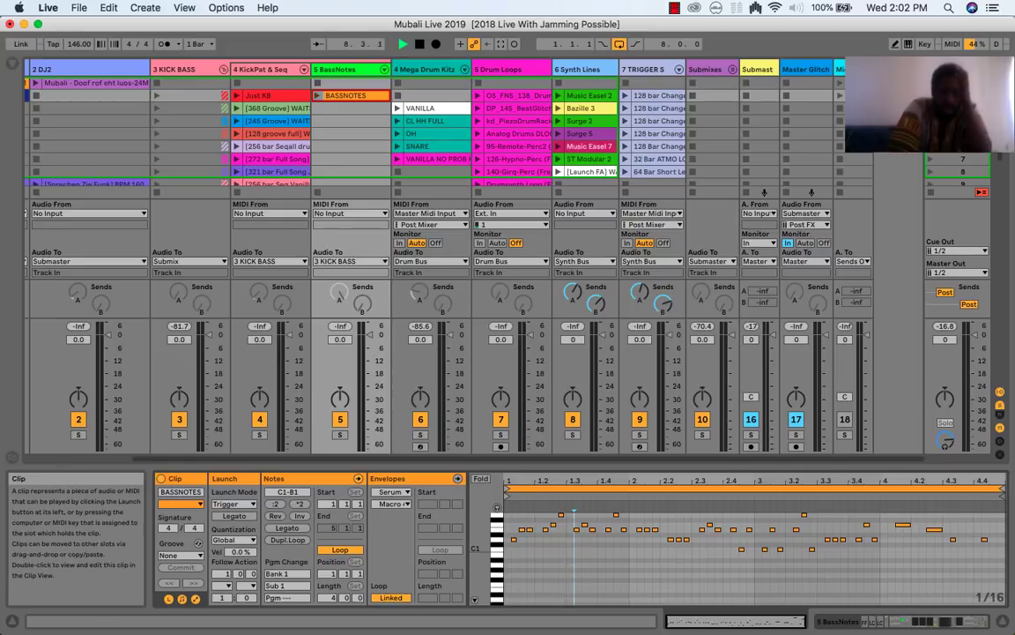
# Look through the clips down to the scenes in the 70s, return to the first scenes and fold the 3 KICK BASS group.
pyautogui.scroll(-3, 432, 132)
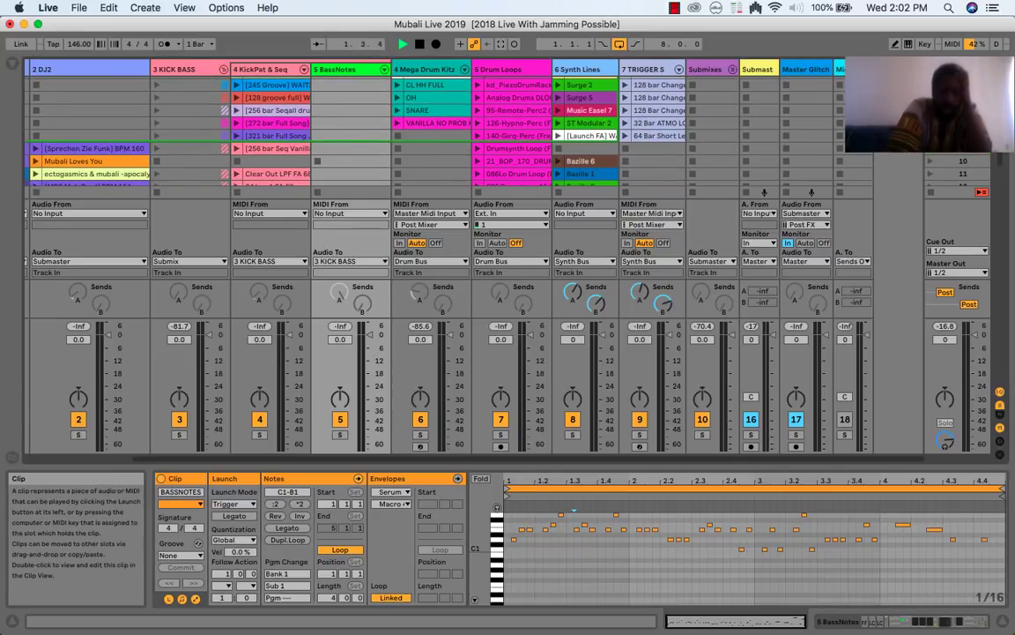
pyautogui.scroll(-5, 432, 132)
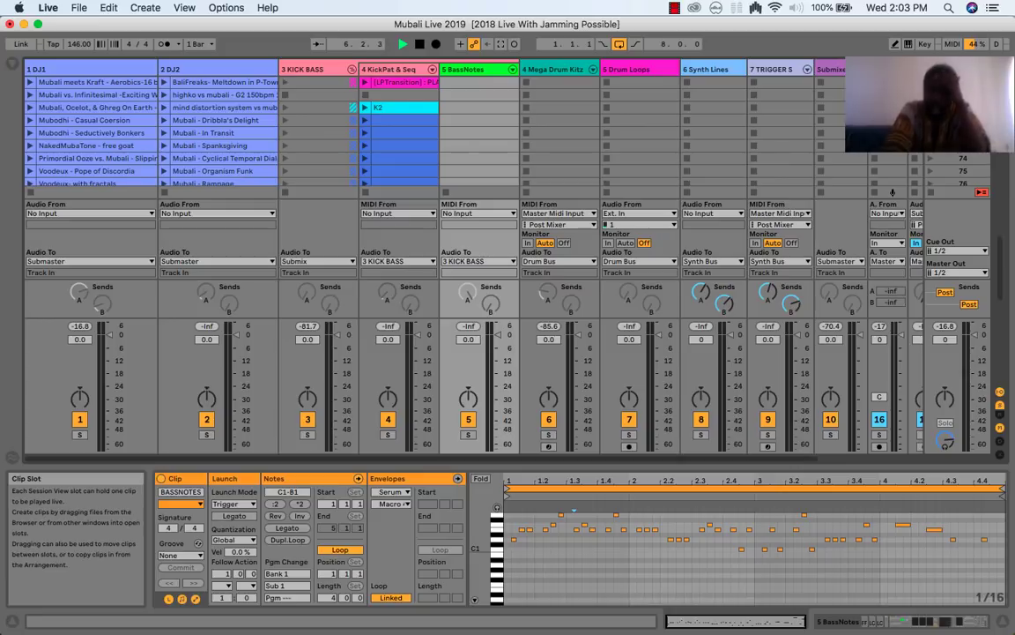
pyautogui.scroll(5, 423, 123)
pyautogui.scroll(10, 423, 124)
pyautogui.hscroll(2, 423, 123)
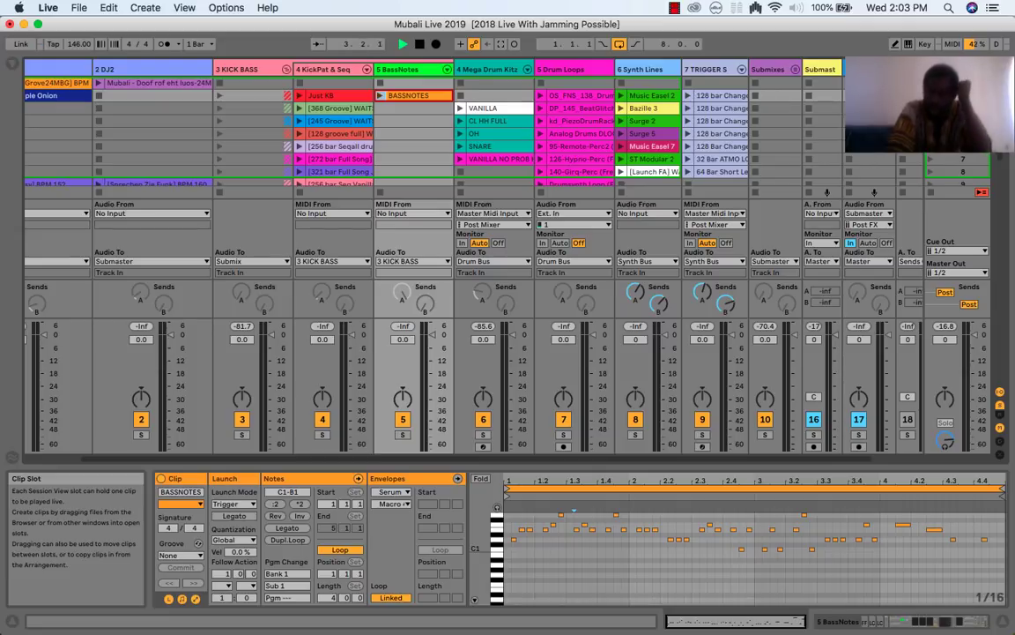
pyautogui.hscroll(-2, 423, 123)
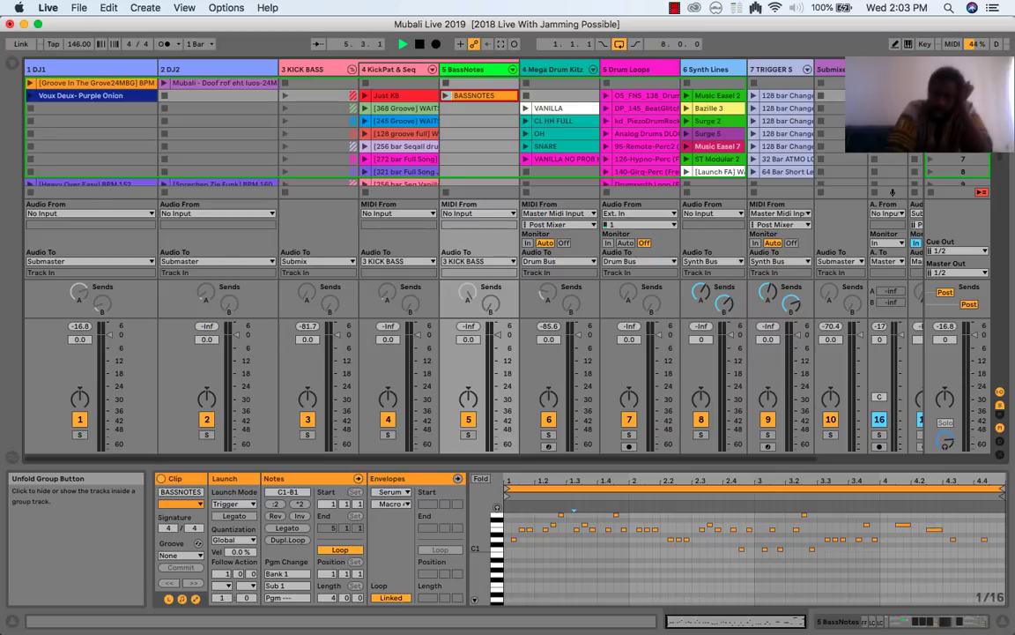
pyautogui.click(352, 68)
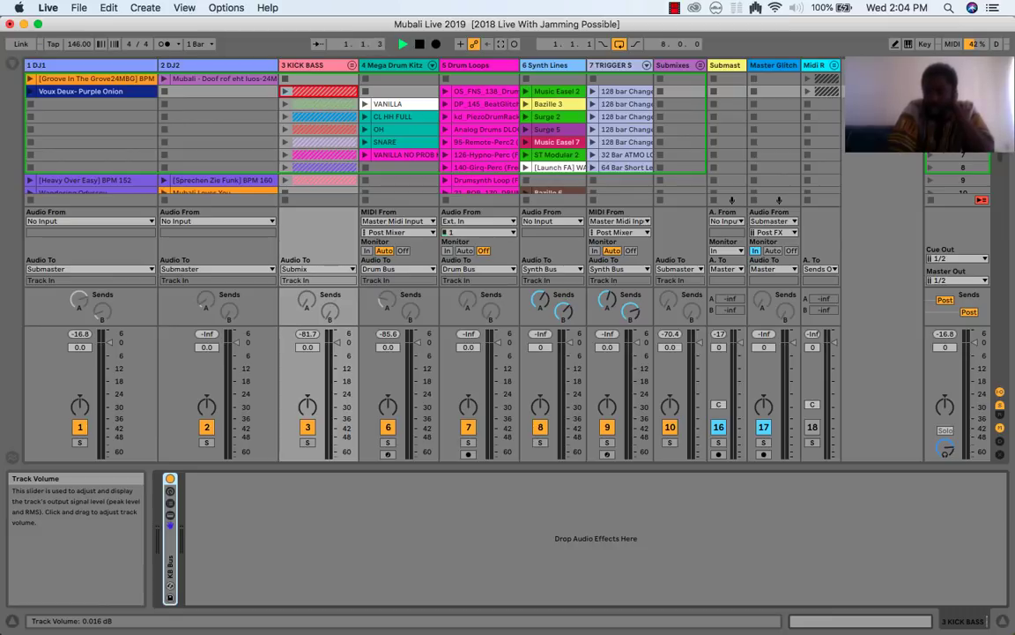
# Show the Mega Drum Kitz devices and bring the drum rack's Kit Switch, hats, snare and percussion pads into view.
pyautogui.click(394, 64)
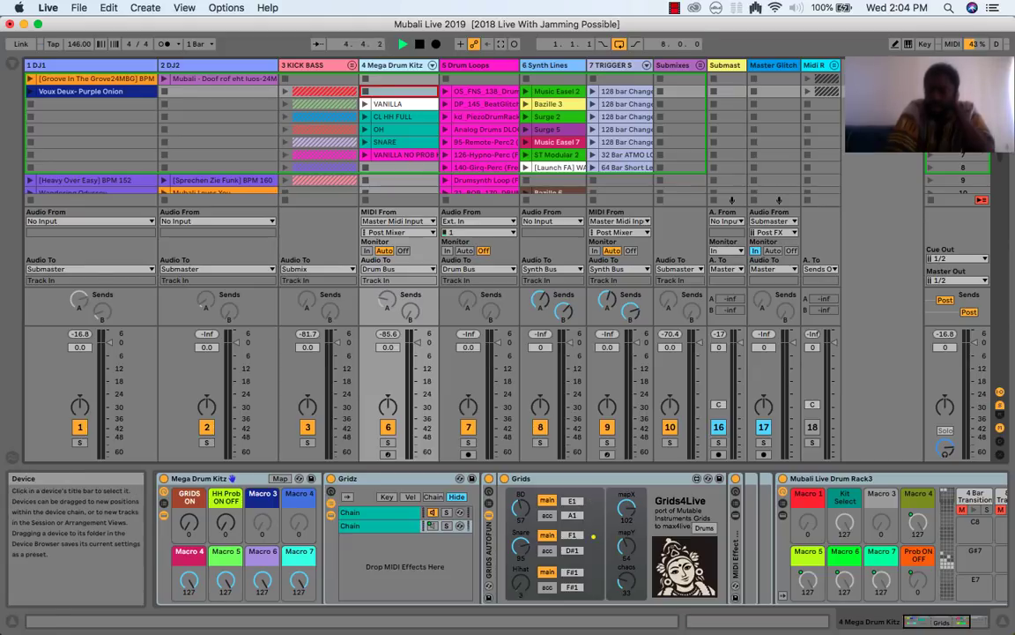
pyautogui.click(947, 547)
pyautogui.hscroll(5, 573, 538)
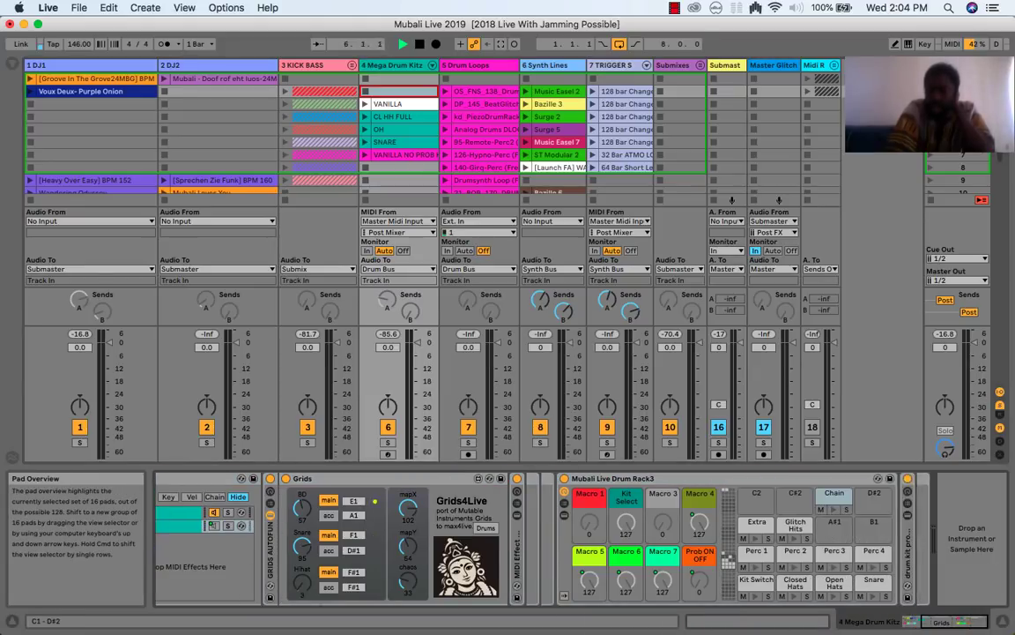
pyautogui.hscroll(3, 573, 538)
pyautogui.hscroll(-1, 573, 538)
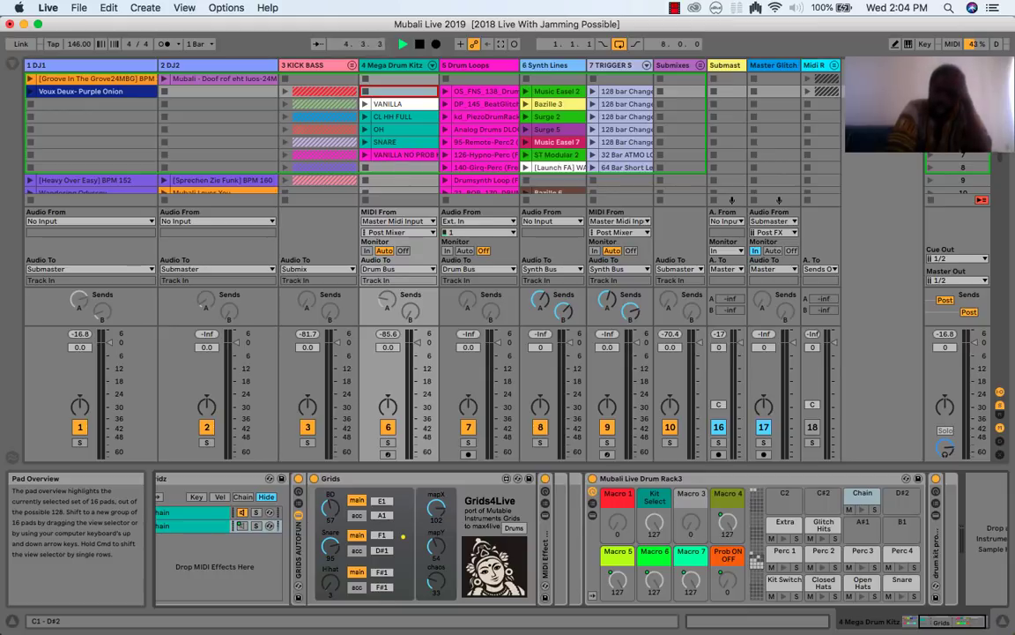
# Examine the Mega Drum Kitz macros, the Gridz rack and the Grids device feeding the drum rack.
pyautogui.hscroll(-3, 523, 497)
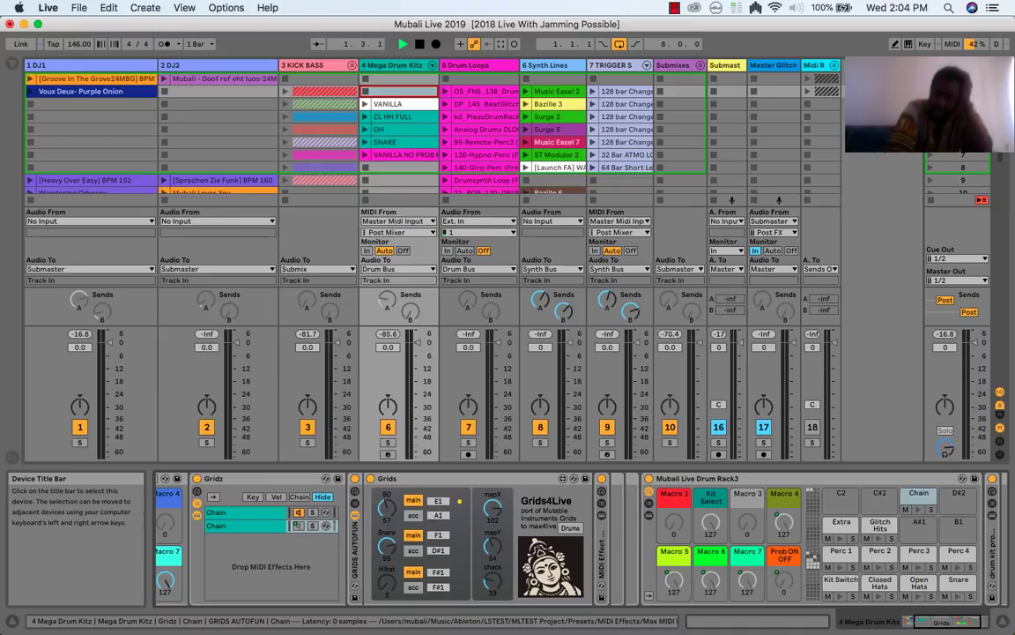
pyautogui.hscroll(-6, 524, 538)
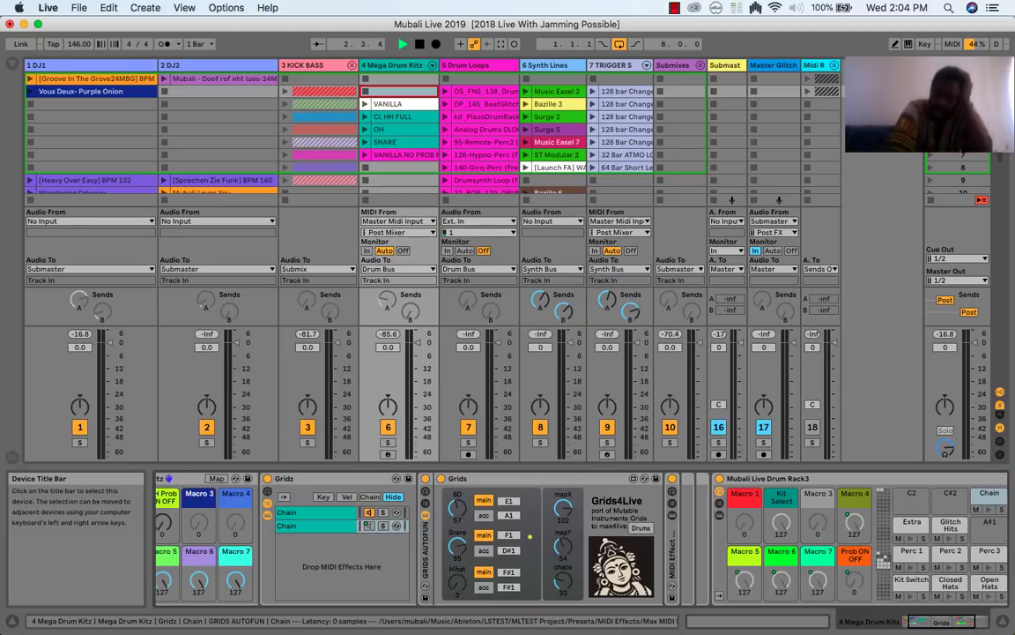
pyautogui.hscroll(-1, 523, 538)
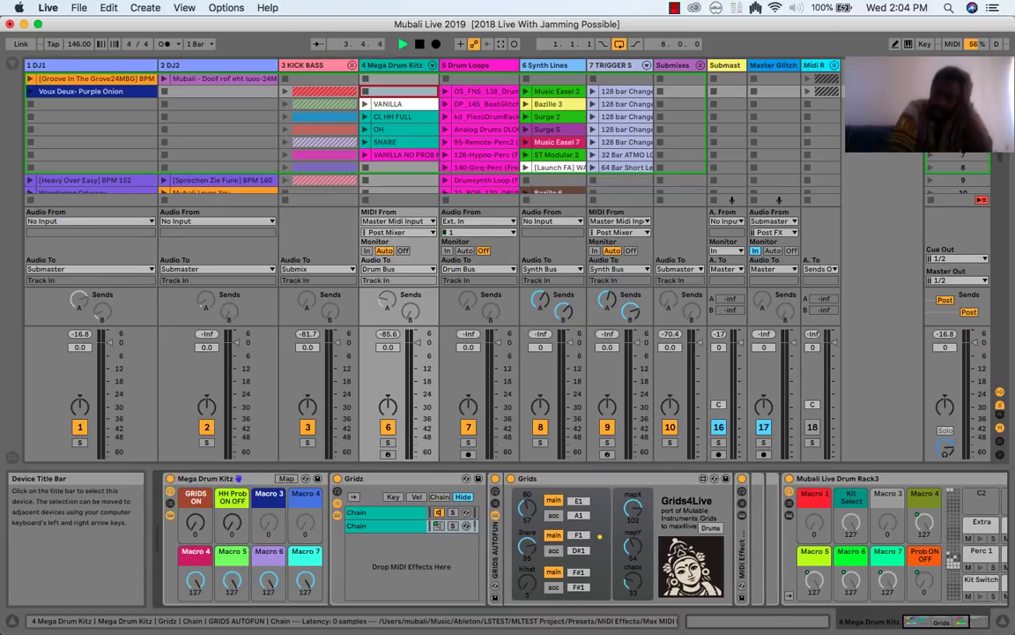
pyautogui.hscroll(3, 524, 537)
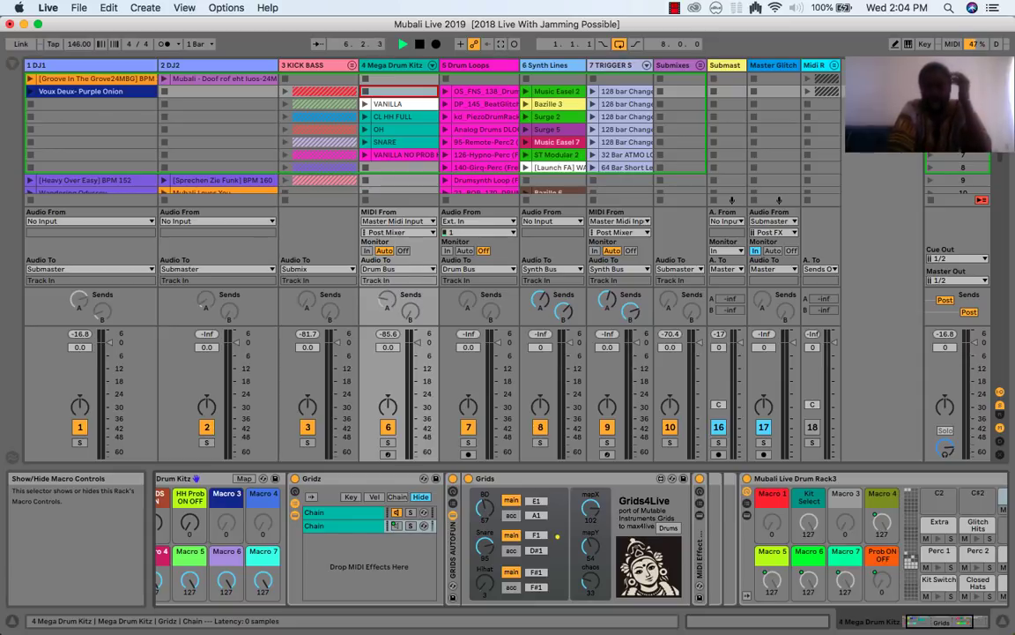
pyautogui.hscroll(-3, 523, 538)
pyautogui.hscroll(3, 523, 538)
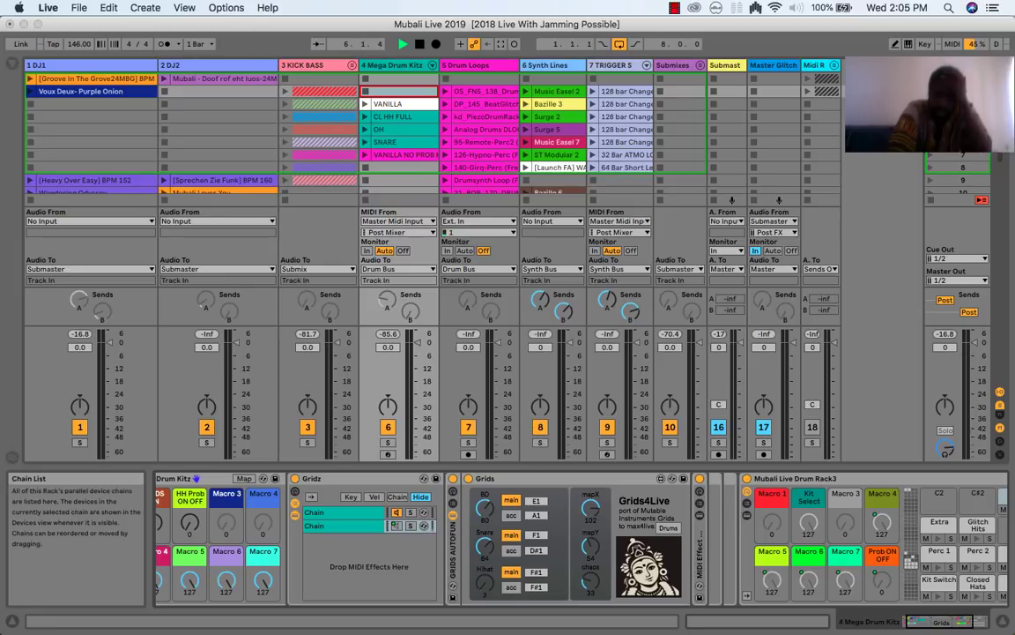
# Select the first and second chains of the Gridz rack in turn and follow the signal on to the drum rack pads.
pyautogui.click(344, 512)
pyautogui.click(344, 525)
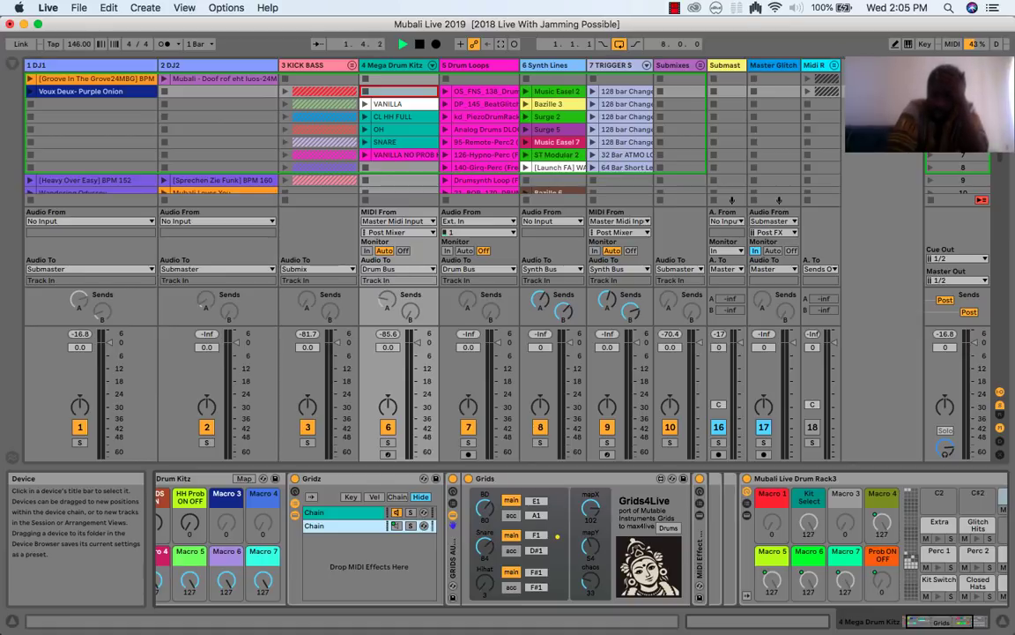
pyautogui.hscroll(3, 846, 546)
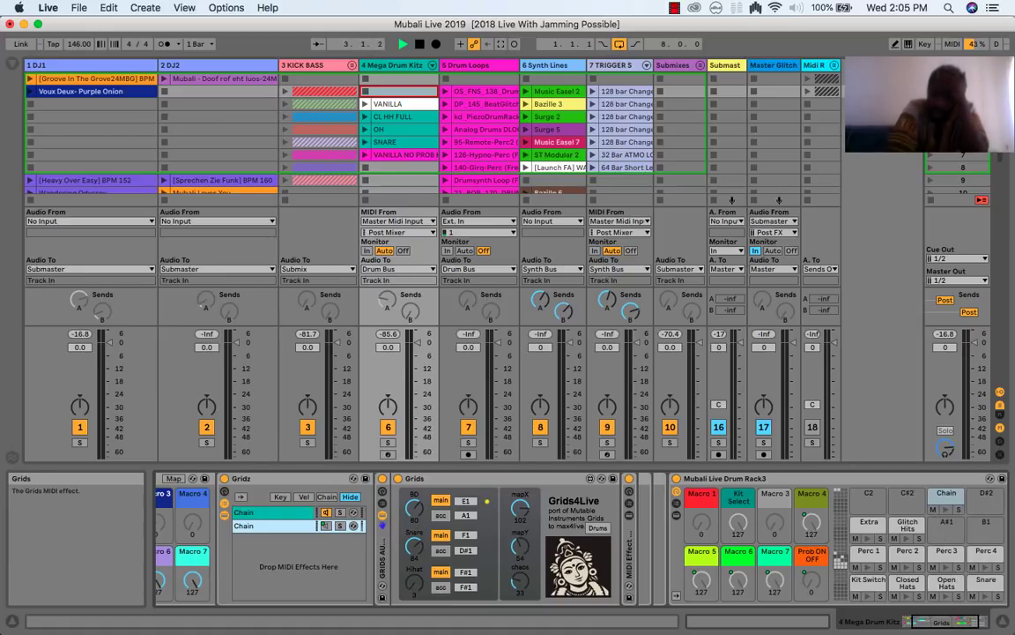
pyautogui.hscroll(3, 880, 553)
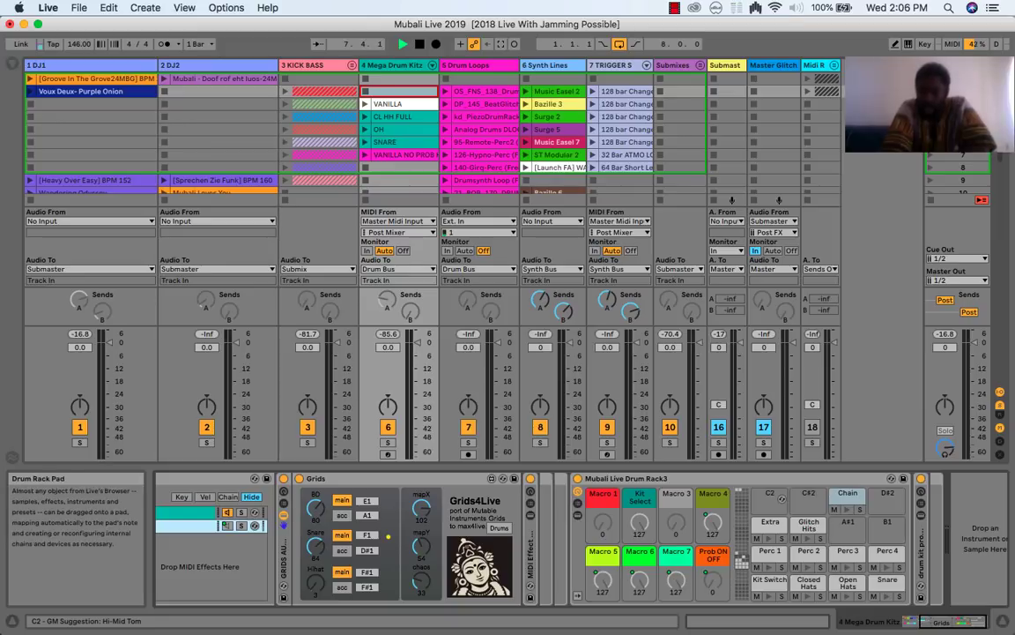
# Select the Perc 1 pad in Mubali Live Drum Rack3 and inspect its prob.adv rack, Randomizer and Velocity devices.
pyautogui.click(770, 554)
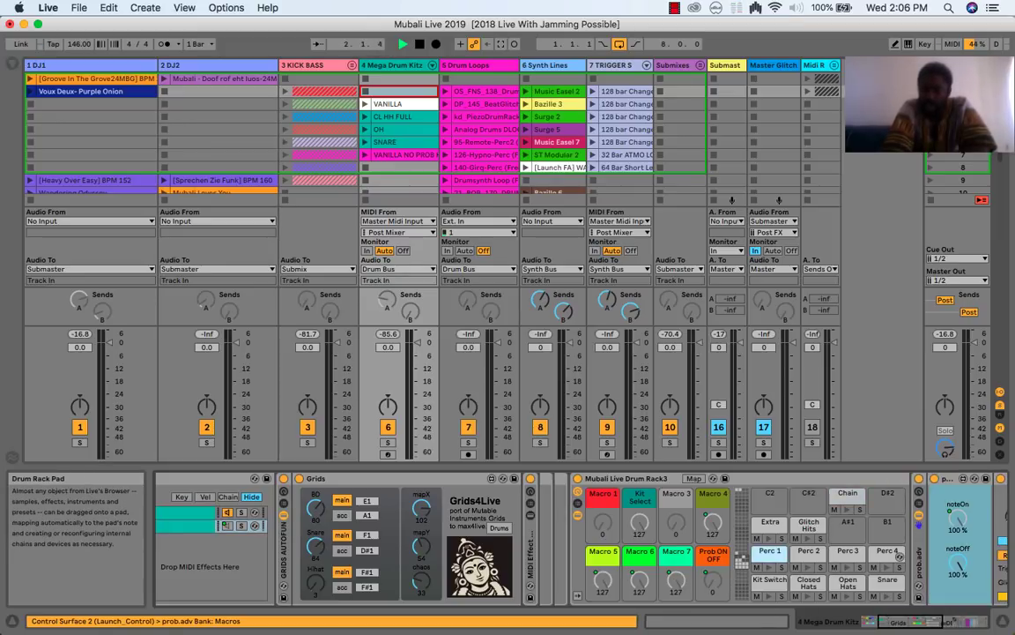
pyautogui.hscroll(-5, 920, 556)
pyautogui.hscroll(-4, 919, 556)
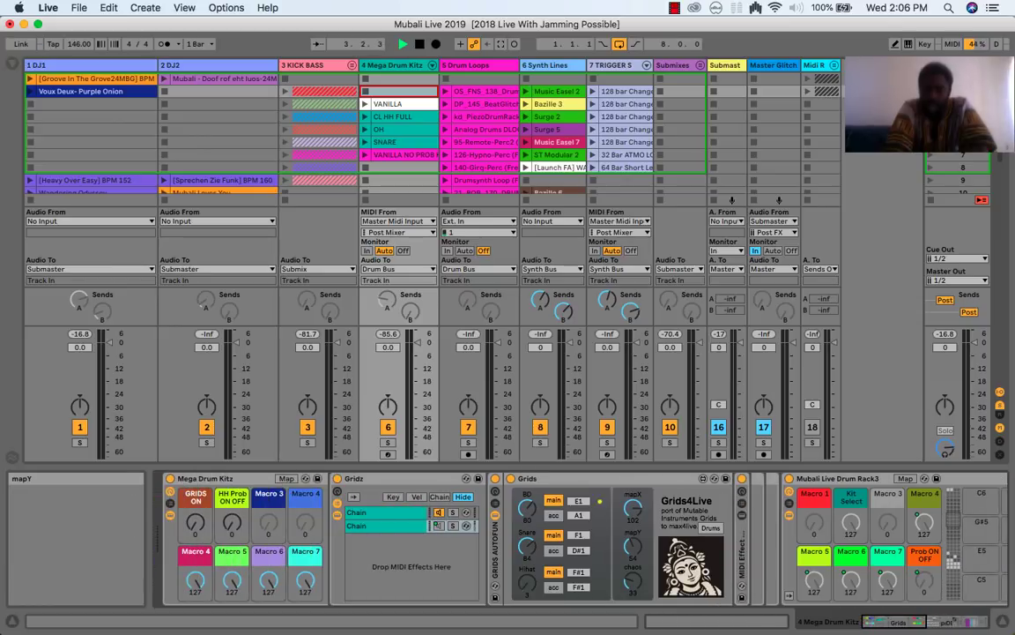
pyautogui.hscroll(6, 919, 556)
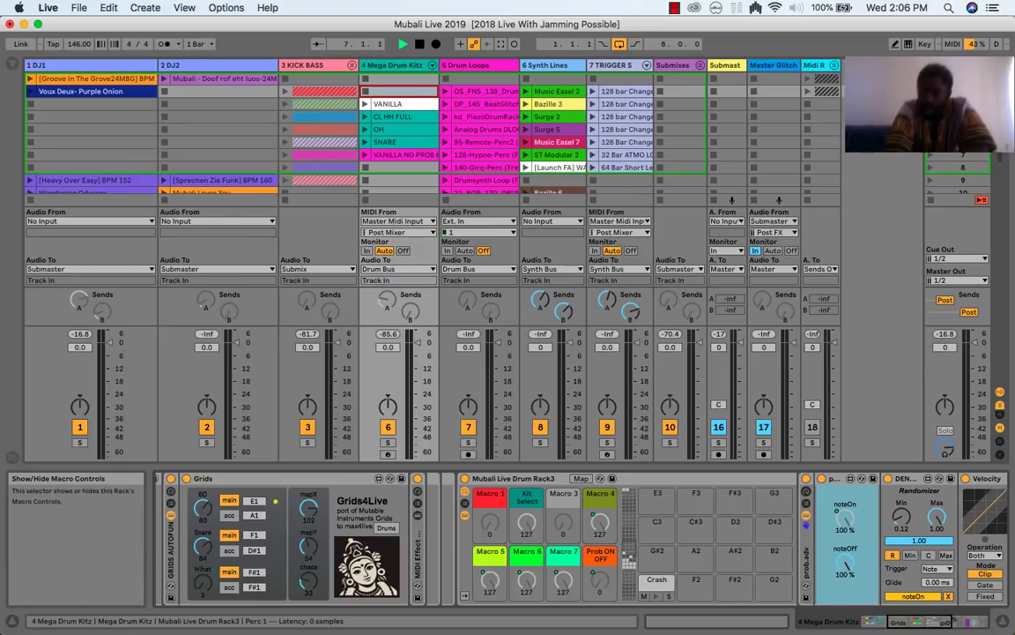
pyautogui.hscroll(-3, 819, 499)
pyautogui.hscroll(5, 819, 499)
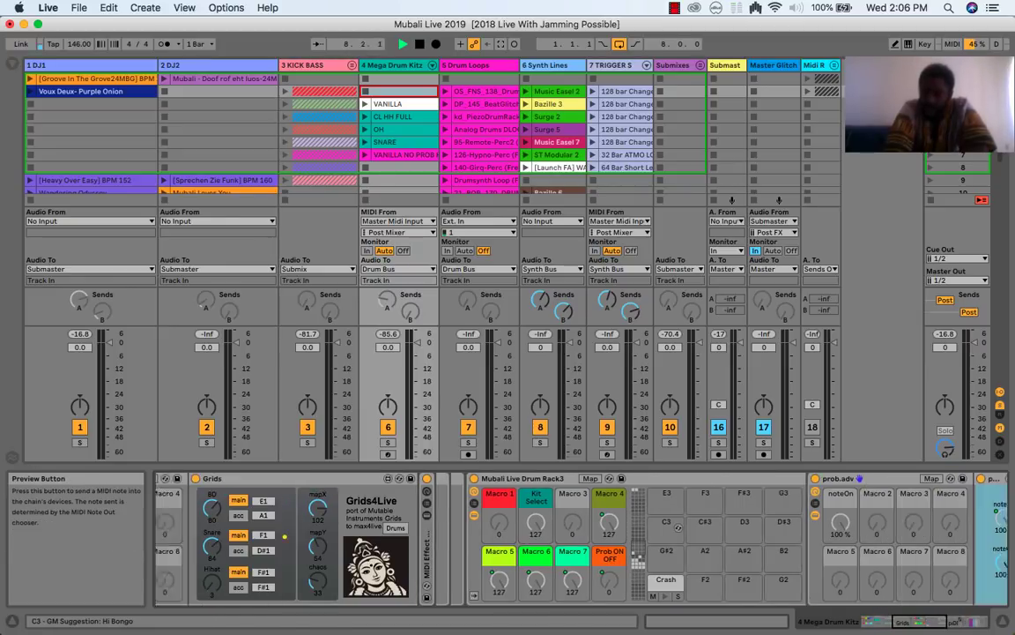
pyautogui.hscroll(3, 607, 526)
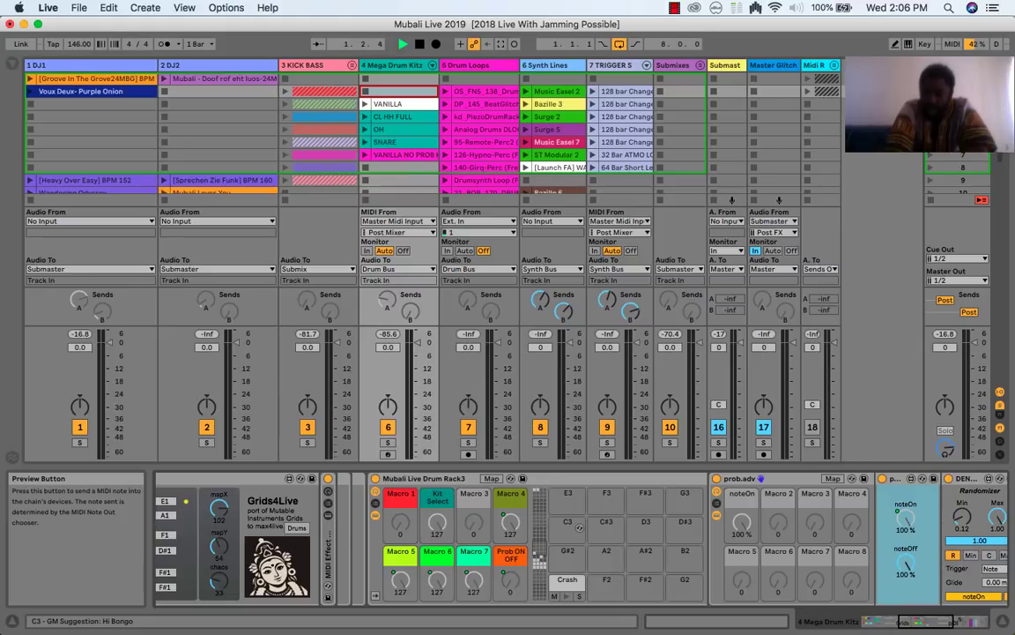
pyautogui.hscroll(3, 607, 526)
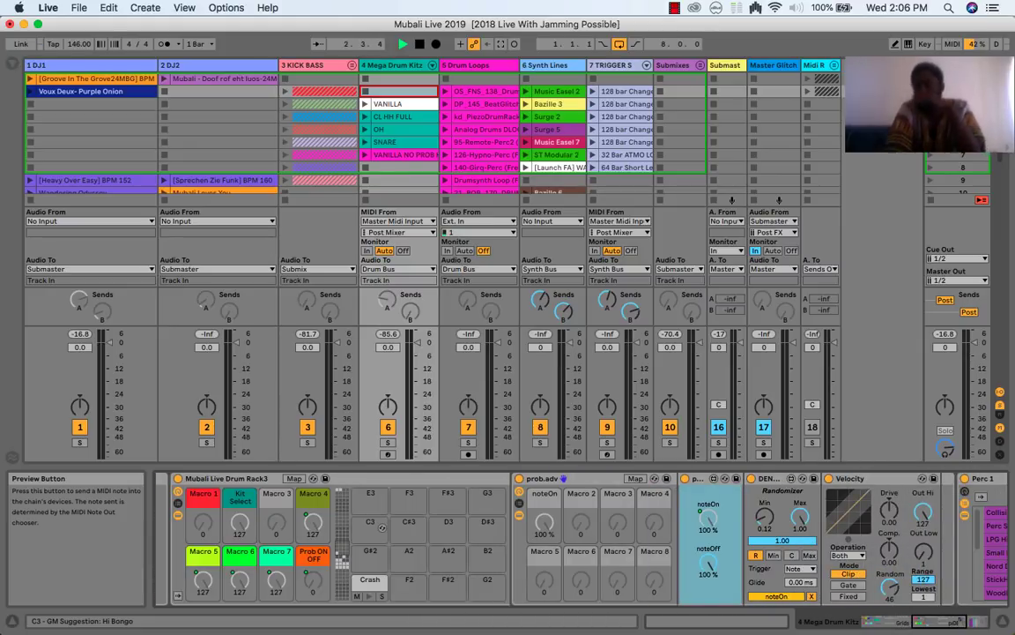
# Follow the Perc 1 device chain through the Randomizer and Velocity to its instrument chains and back to the drum rack.
pyautogui.hscroll(-1, 607, 527)
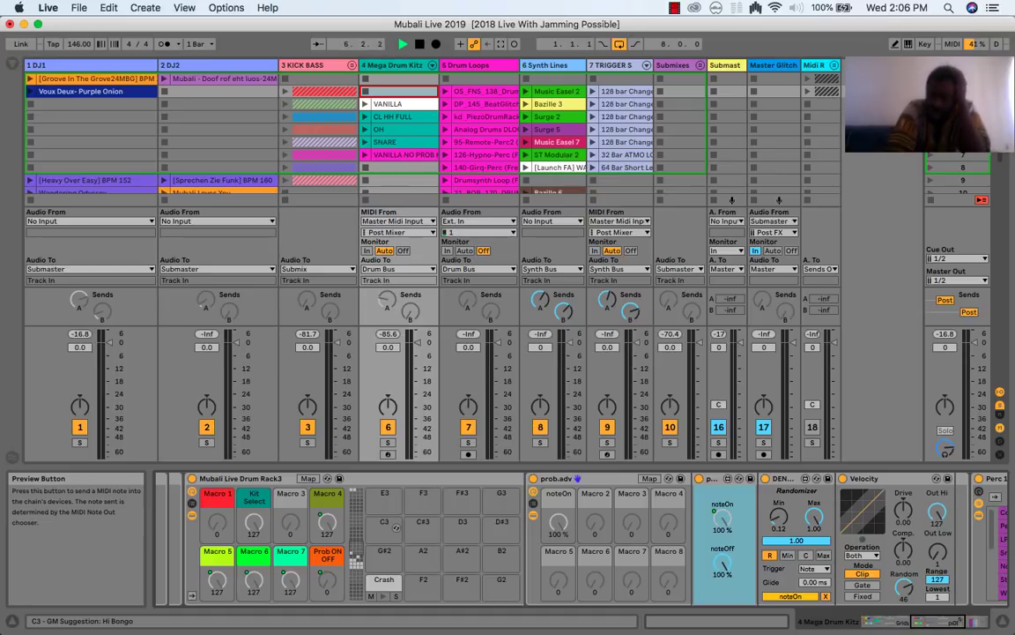
pyautogui.hscroll(-1, 396, 527)
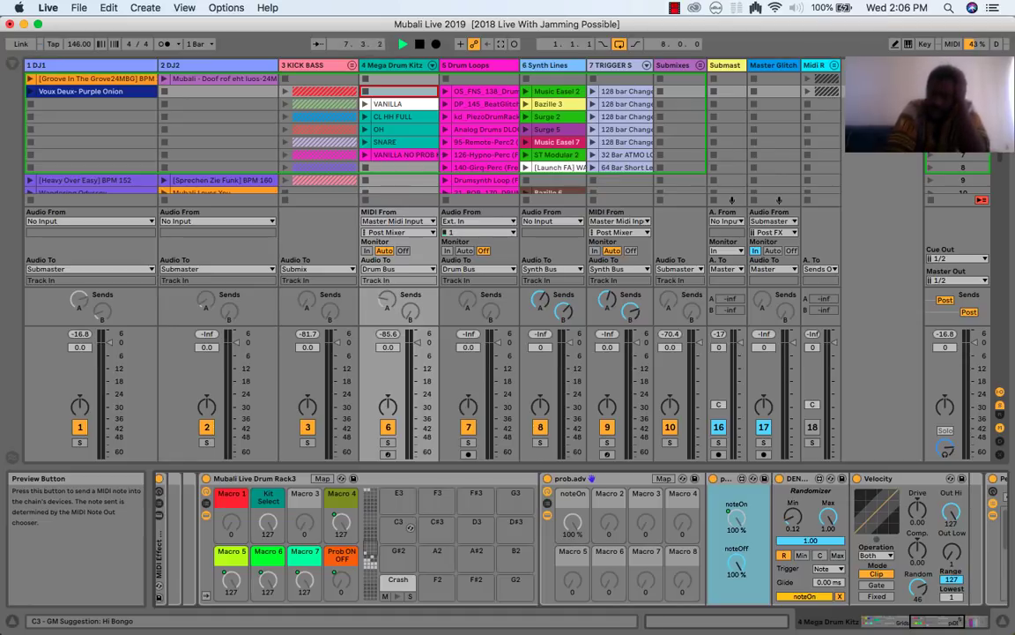
pyautogui.hscroll(5, 410, 527)
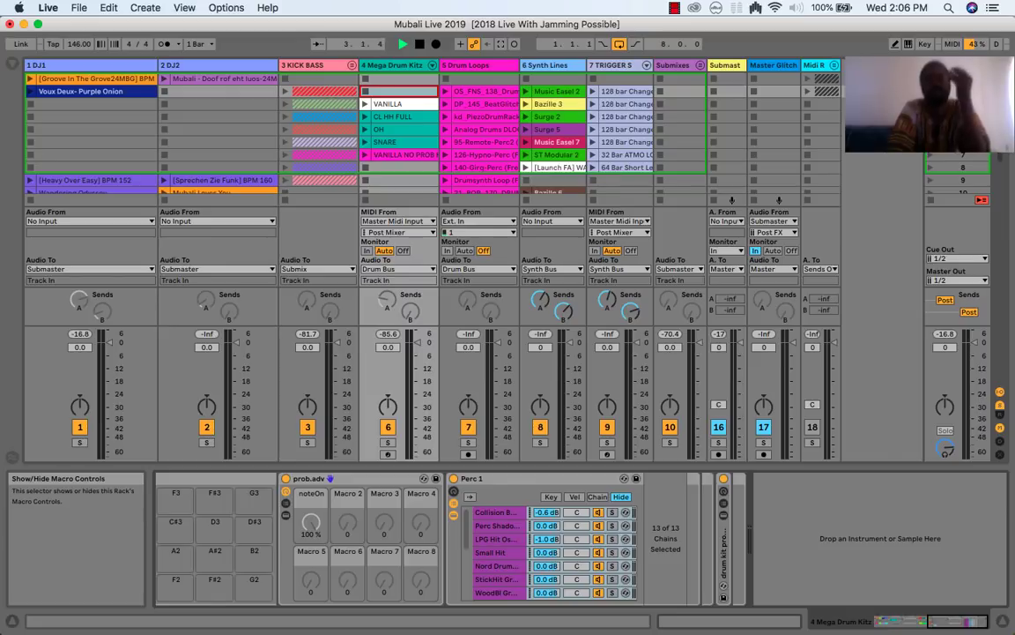
pyautogui.hscroll(-5, 409, 527)
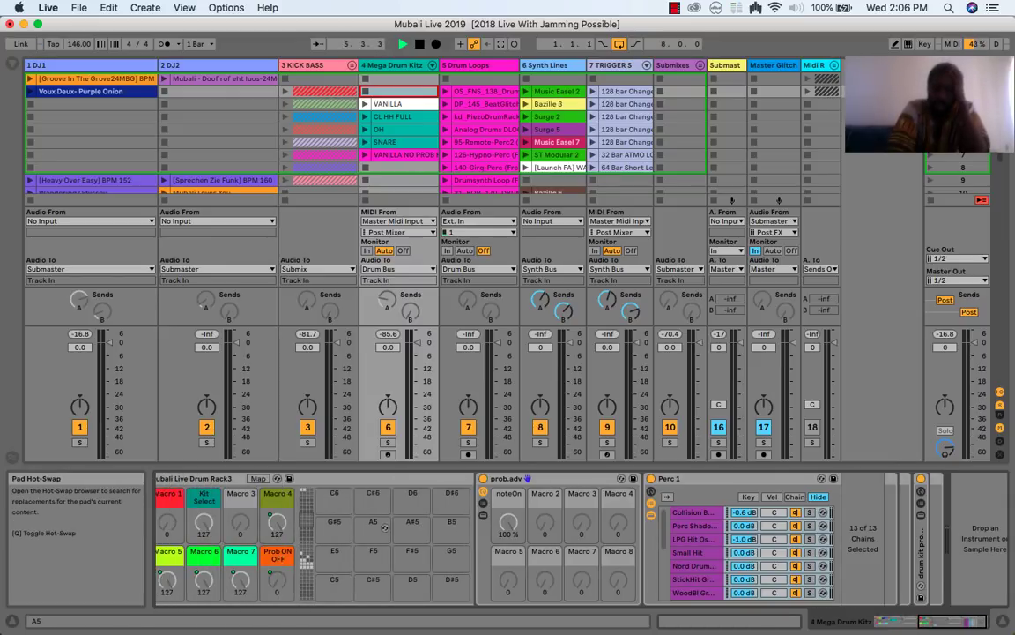
# Bring the percussion pads into view and inspect the Perc 2, Perc 3, Perc 4, Closed Hats, Open Hats and Snare pads.
pyautogui.click(304, 560)
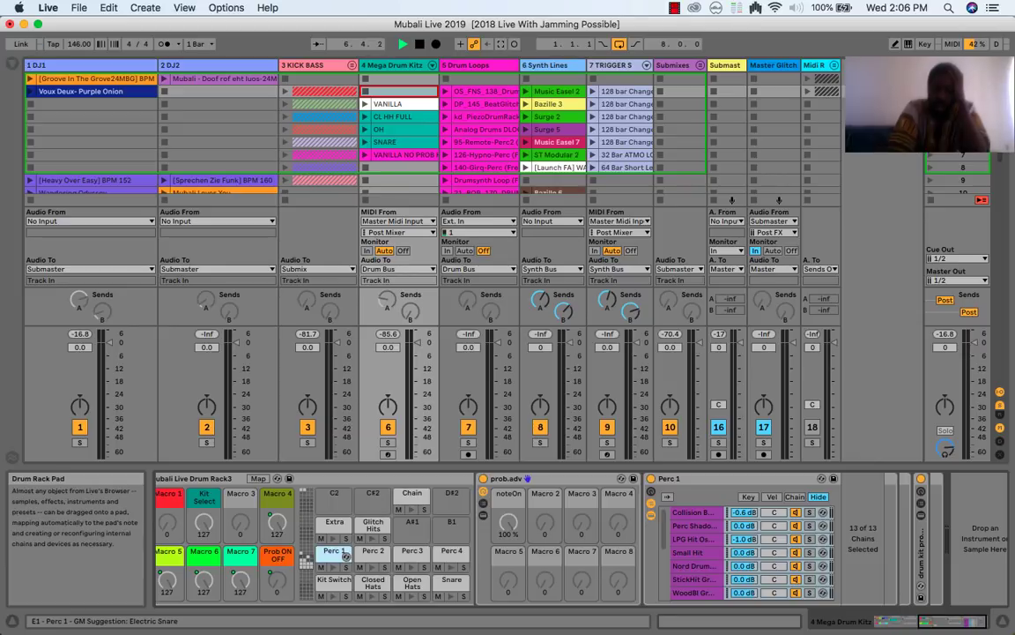
pyautogui.click(380, 552)
pyautogui.click(412, 552)
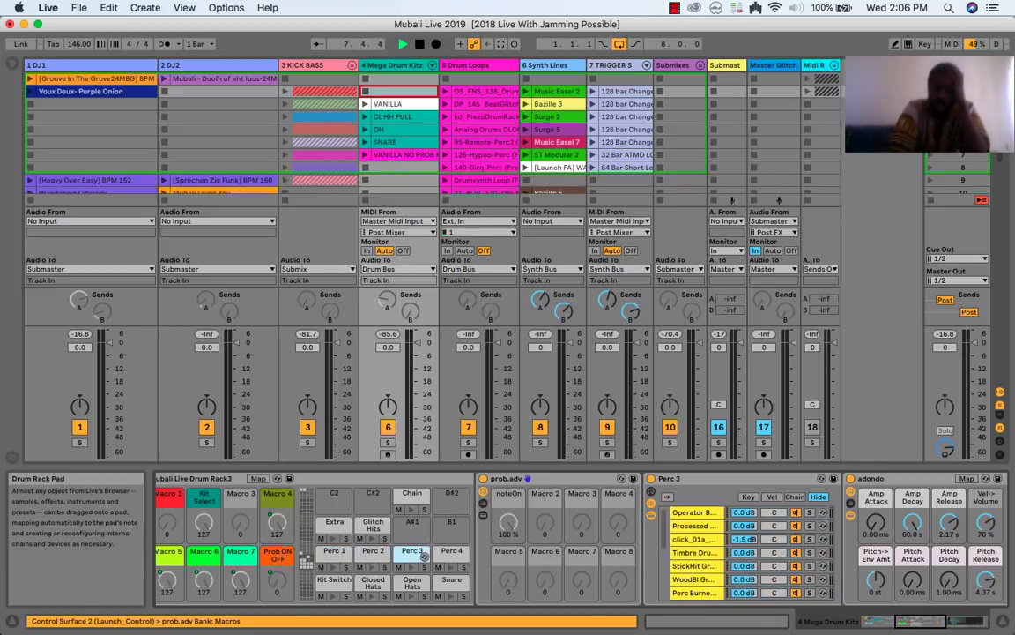
pyautogui.click(451, 552)
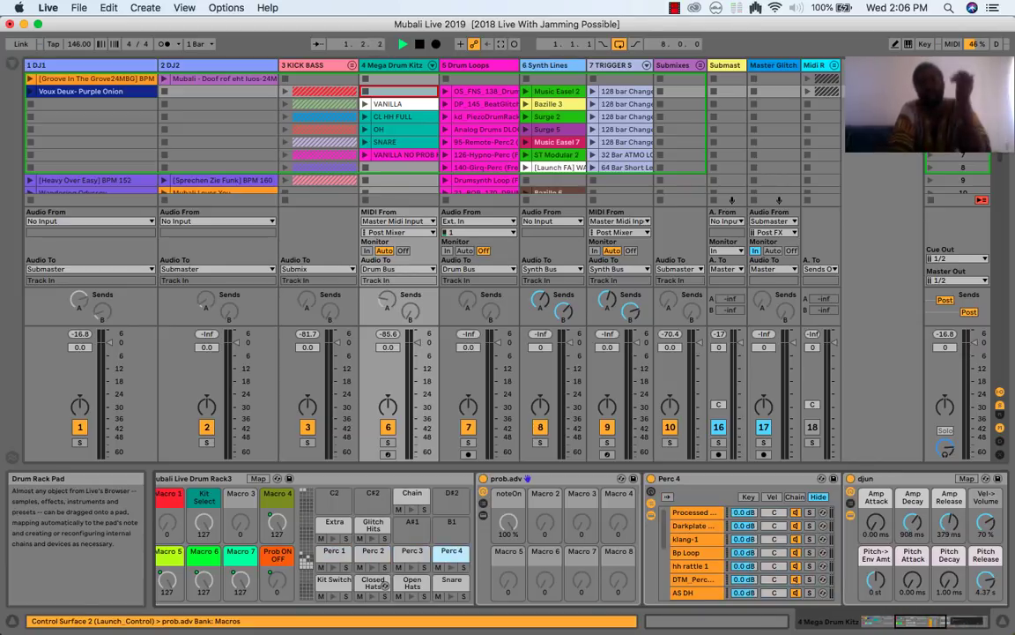
pyautogui.click(373, 582)
pyautogui.click(424, 585)
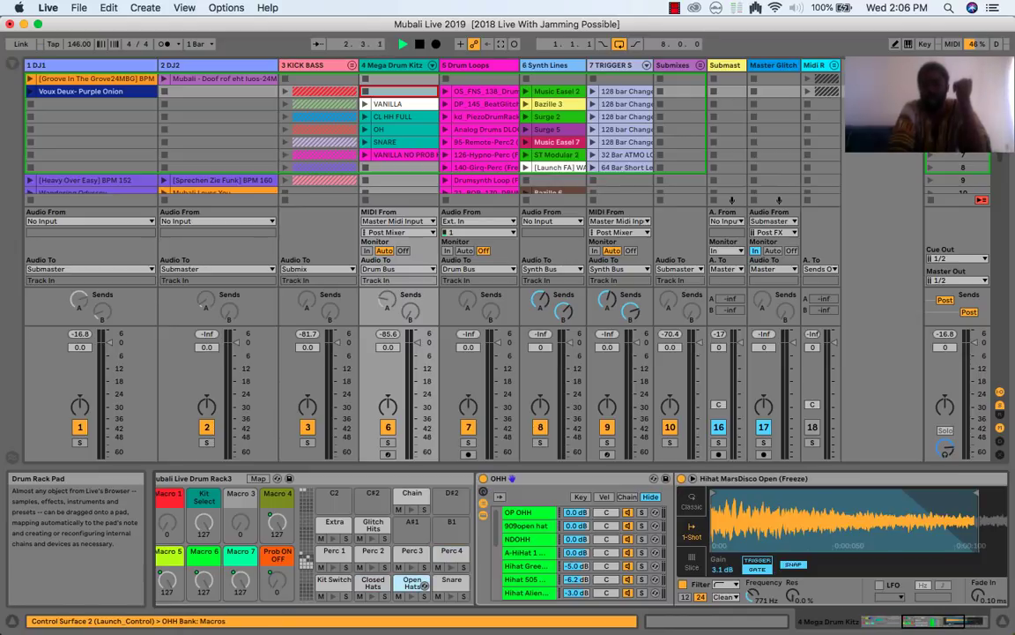
pyautogui.click(453, 582)
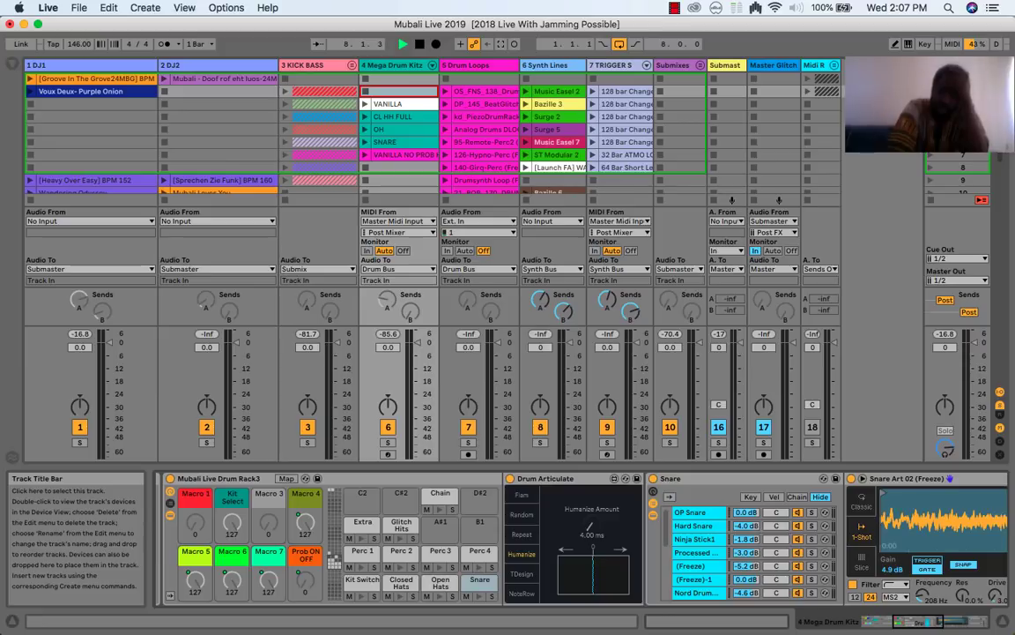
# Inspect the first OS_FNS_138 clip on the Drum Loops track and the track's device chain.
pyautogui.click(467, 65)
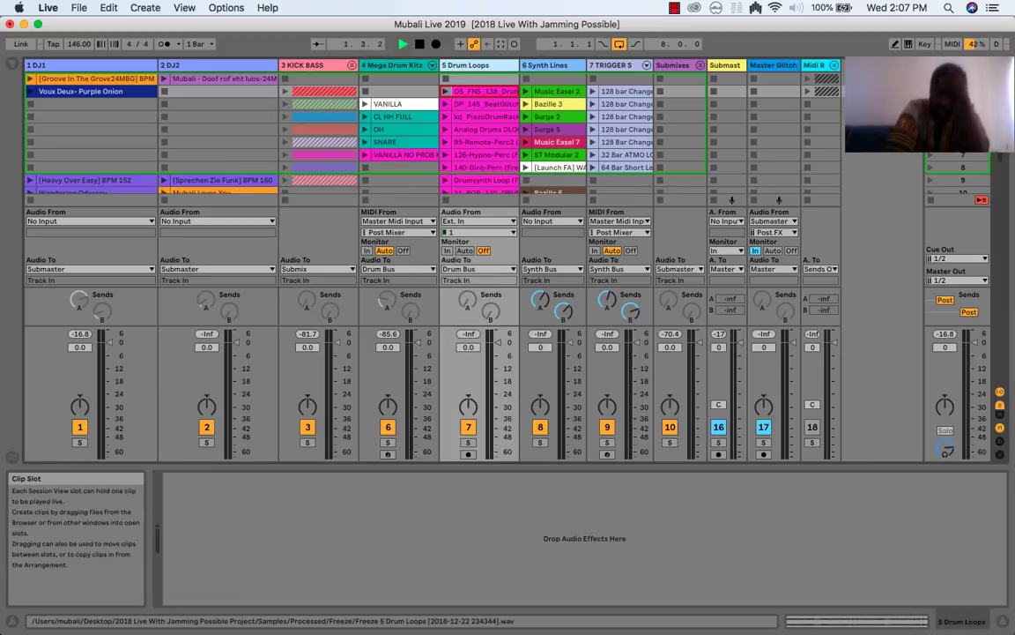
pyautogui.click(480, 91)
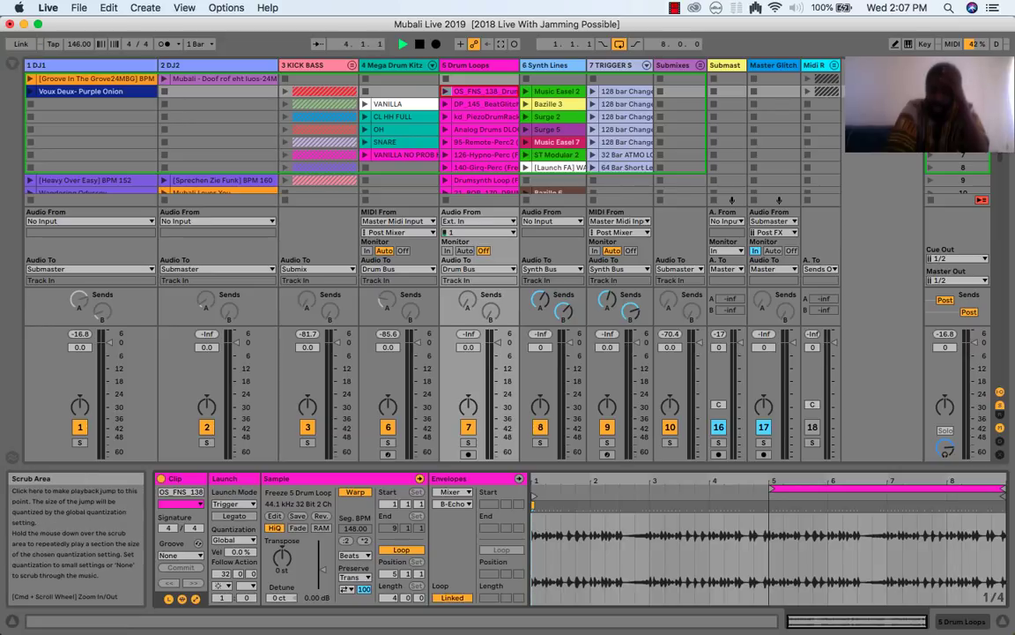
pyautogui.click(855, 622)
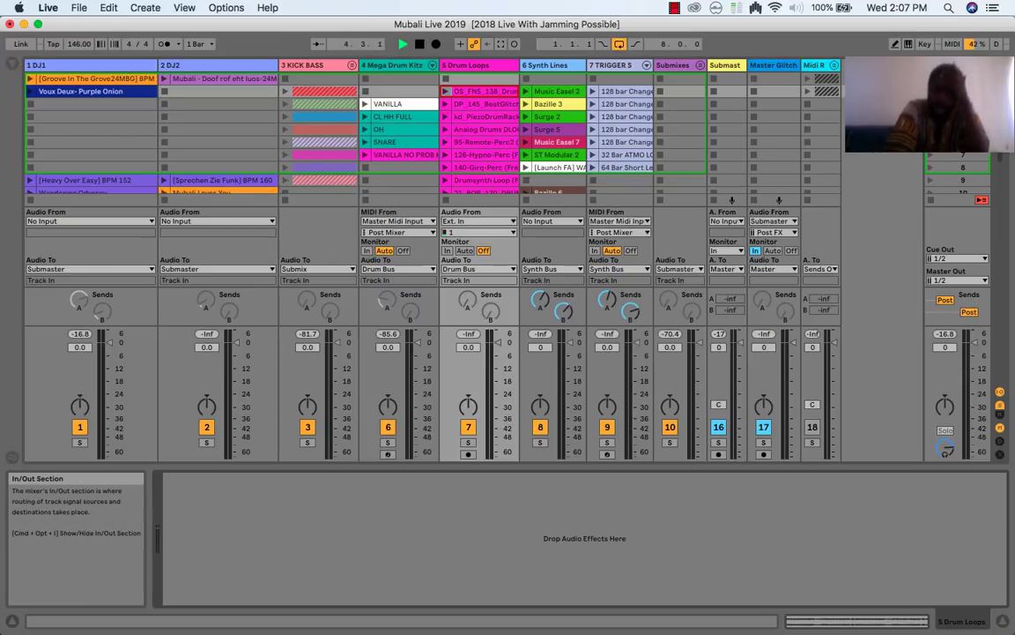
# Look through the Drum Loops clips down to 2-Audio 9 (Freeze) and return to the OS_FNS_138 clip's settings.
pyautogui.scroll(-3, 441, 132)
pyautogui.scroll(-5, 476, 150)
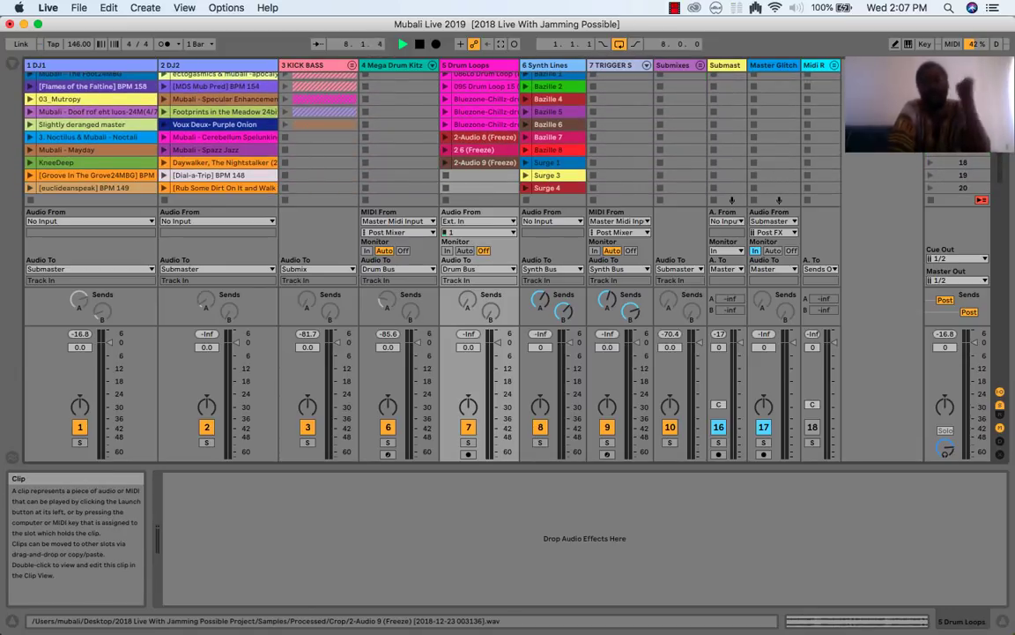
pyautogui.scroll(3, 440, 132)
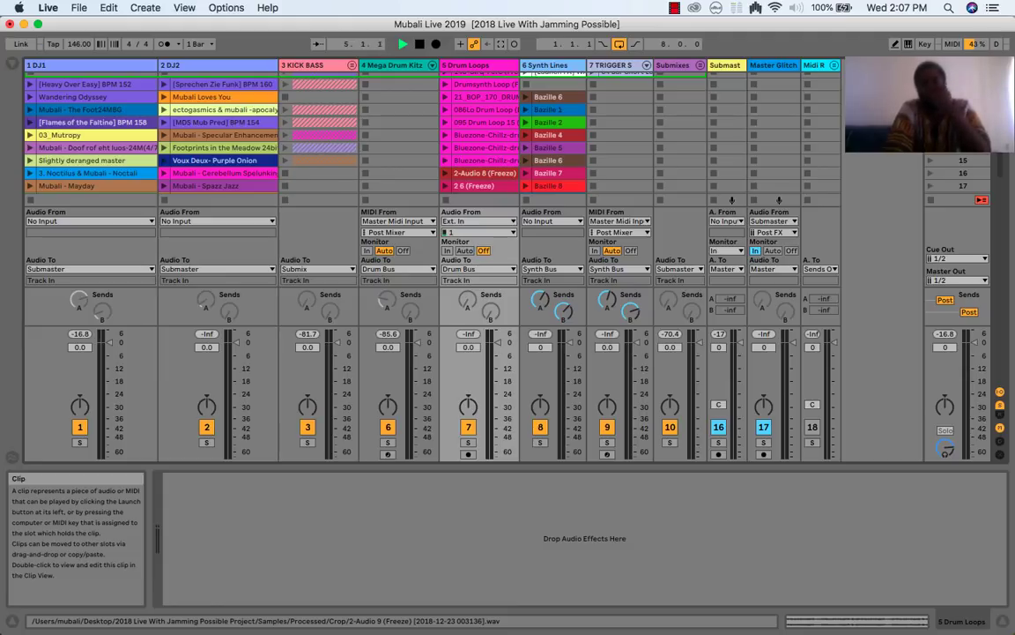
pyautogui.press('Up')
pyautogui.press('Up')
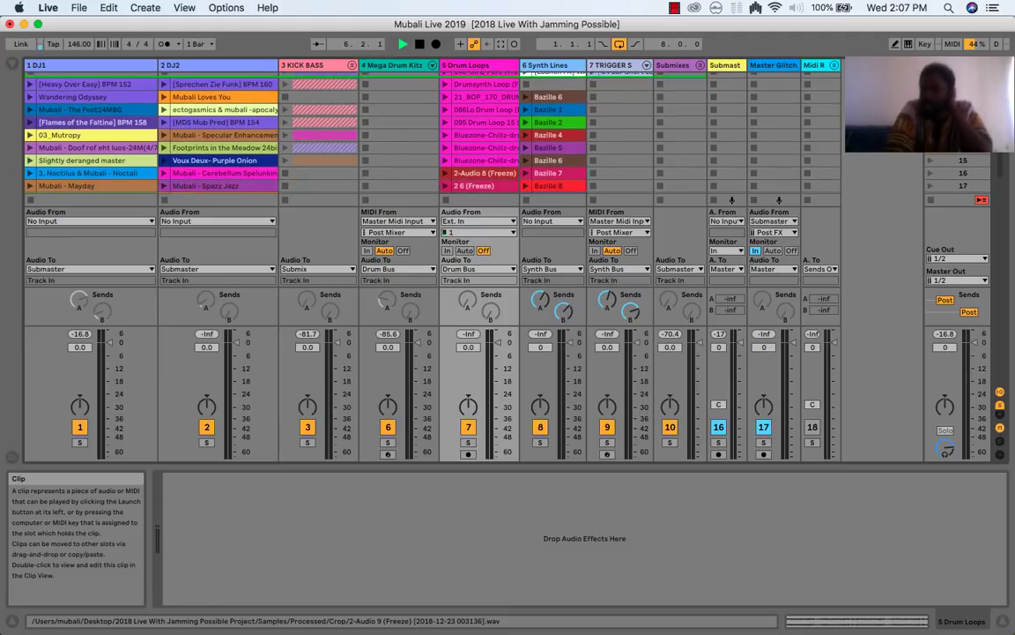
pyautogui.scroll(3, 379, 133)
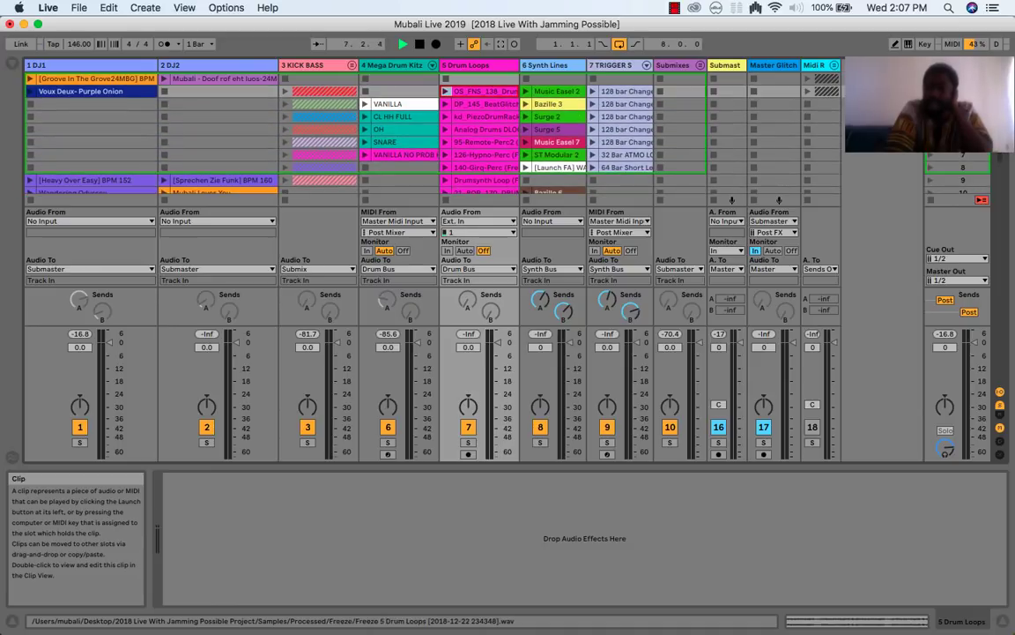
pyautogui.hotkey('shift', 'Tab')
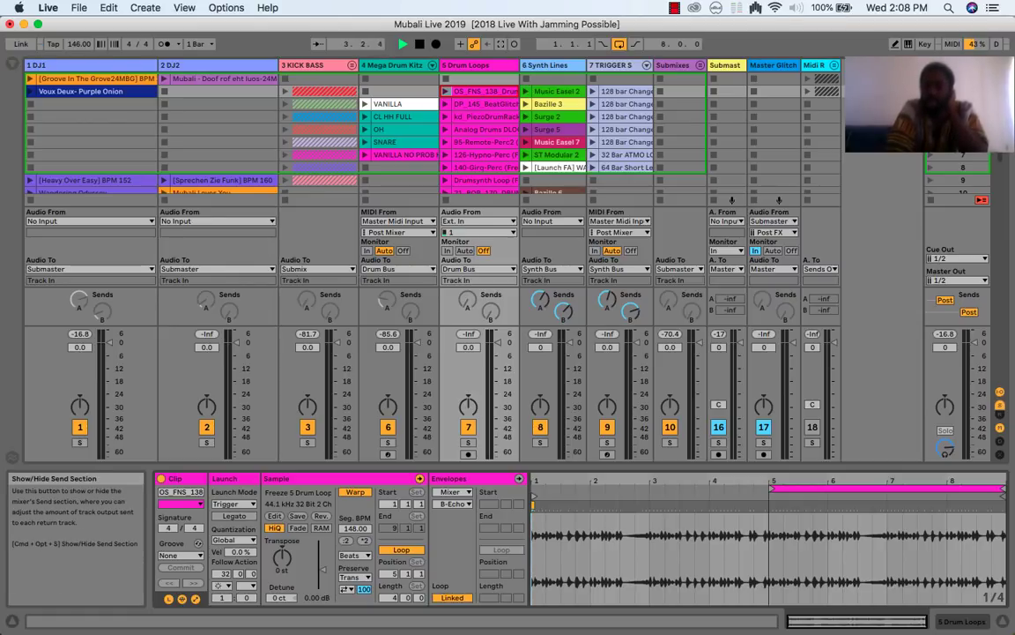
# Hide the mixer's In/Out section and review the Synth Lines clips Music Easel 2, Bazille 3, Surge 5, Music Easel 7 and ST Modular 2.
pyautogui.click(999, 392)
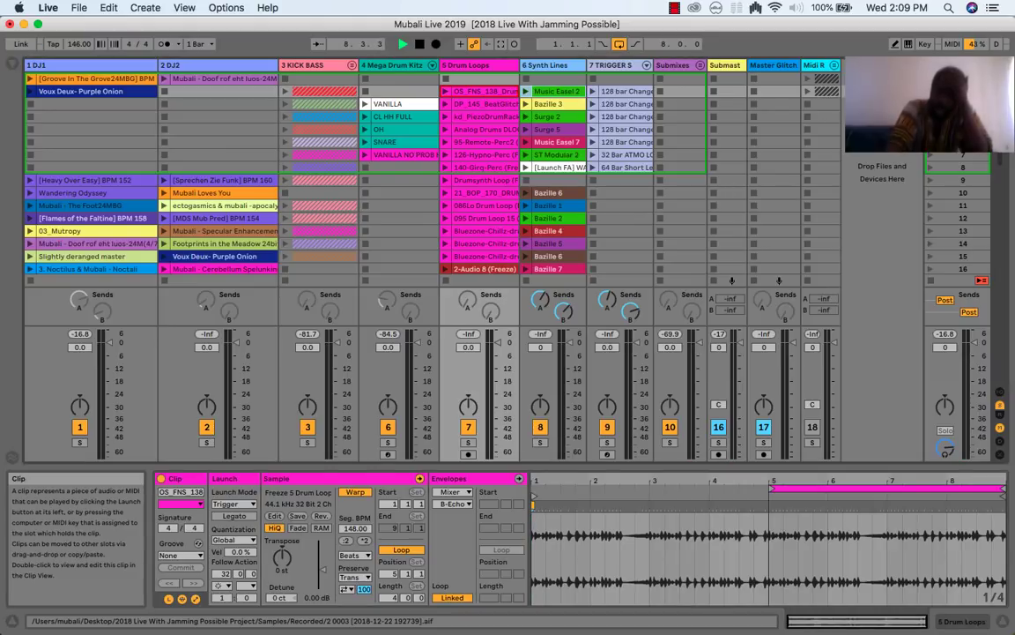
pyautogui.hotkey('shift', 'Tab')
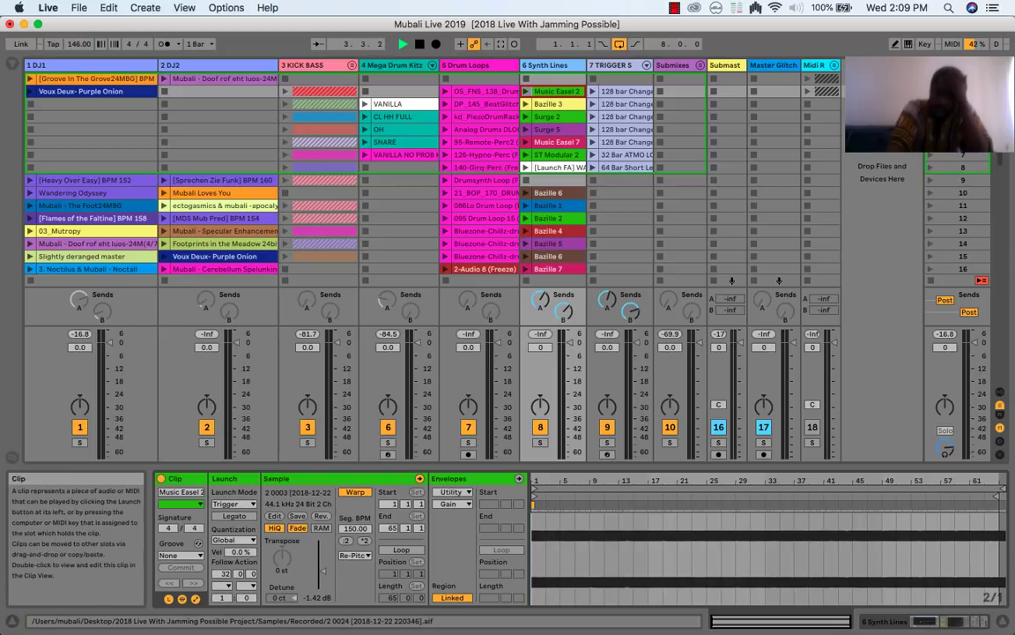
pyautogui.click(551, 104)
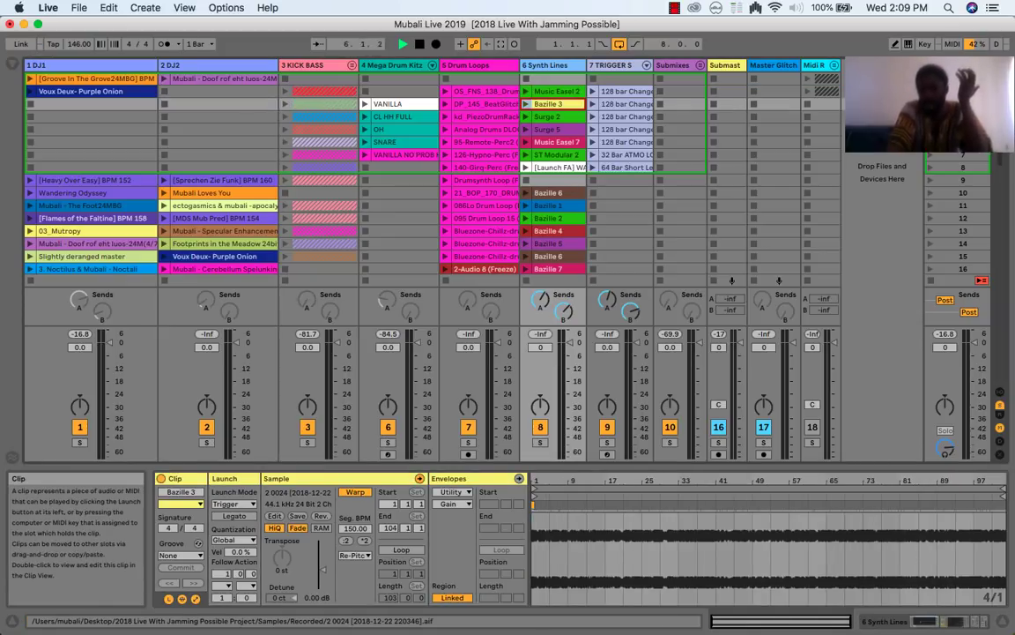
pyautogui.click(551, 129)
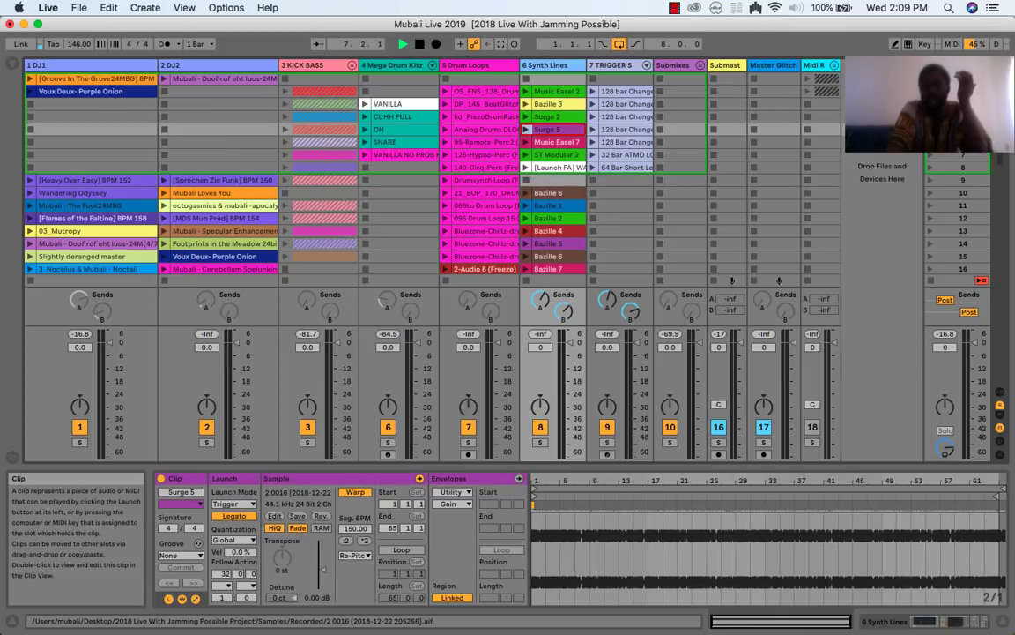
pyautogui.click(551, 142)
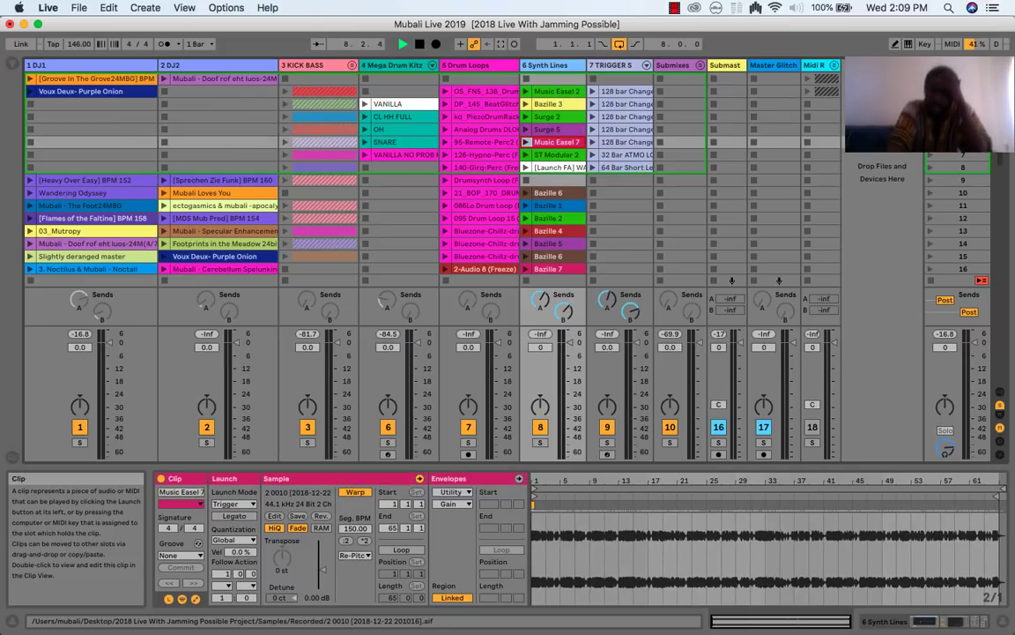
pyautogui.click(551, 154)
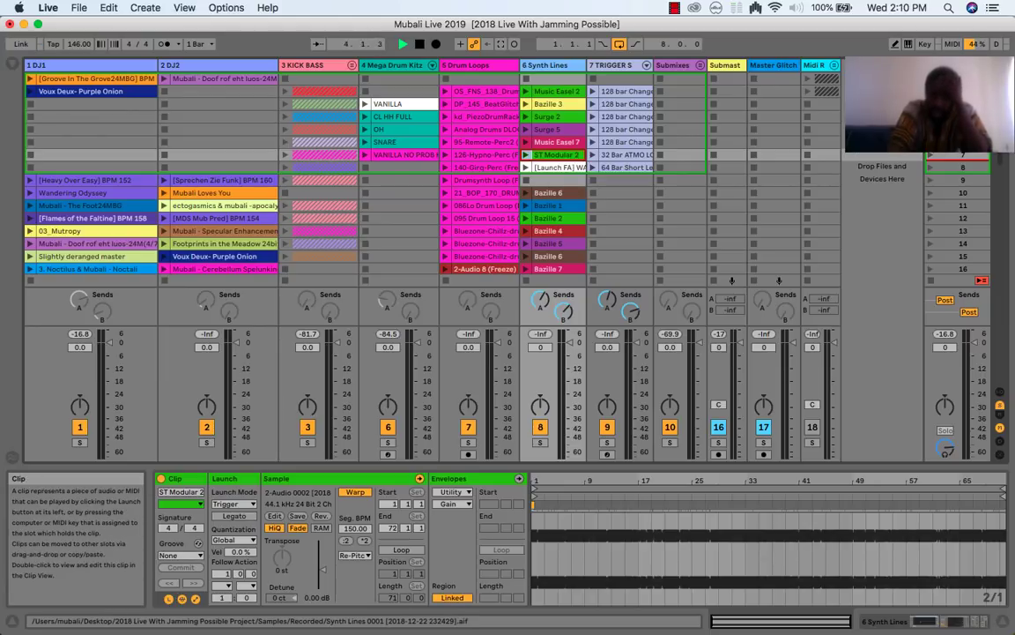
# Widen the Synth Lines track and rename its launch clip "[Launch FA] WAITS 16B ; PLAY RND 10-38".
pyautogui.moveTo(586, 65); pyautogui.dragTo(694, 65)
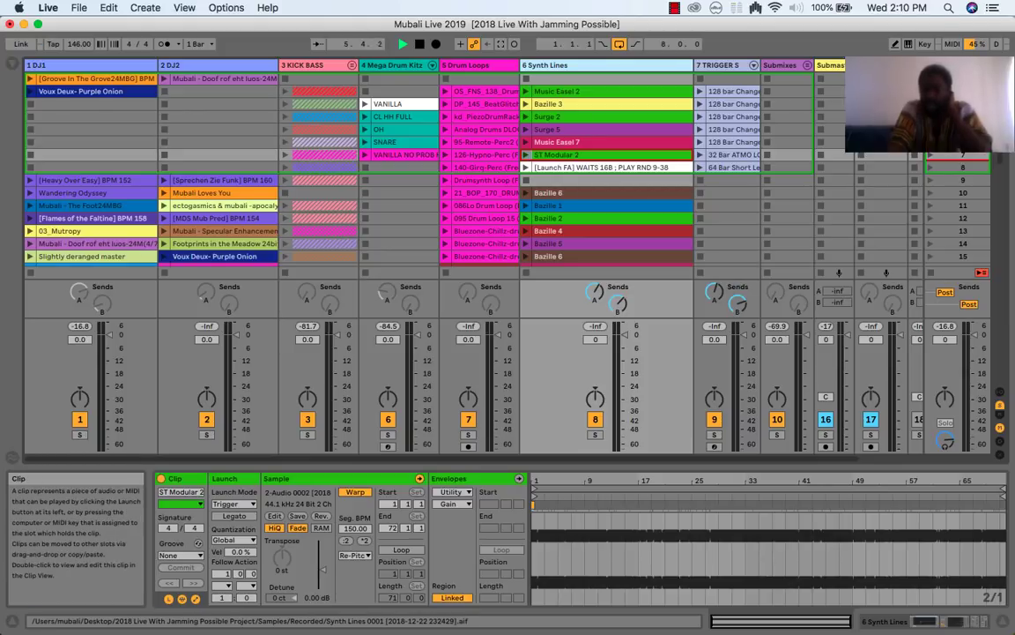
pyautogui.click(608, 167)
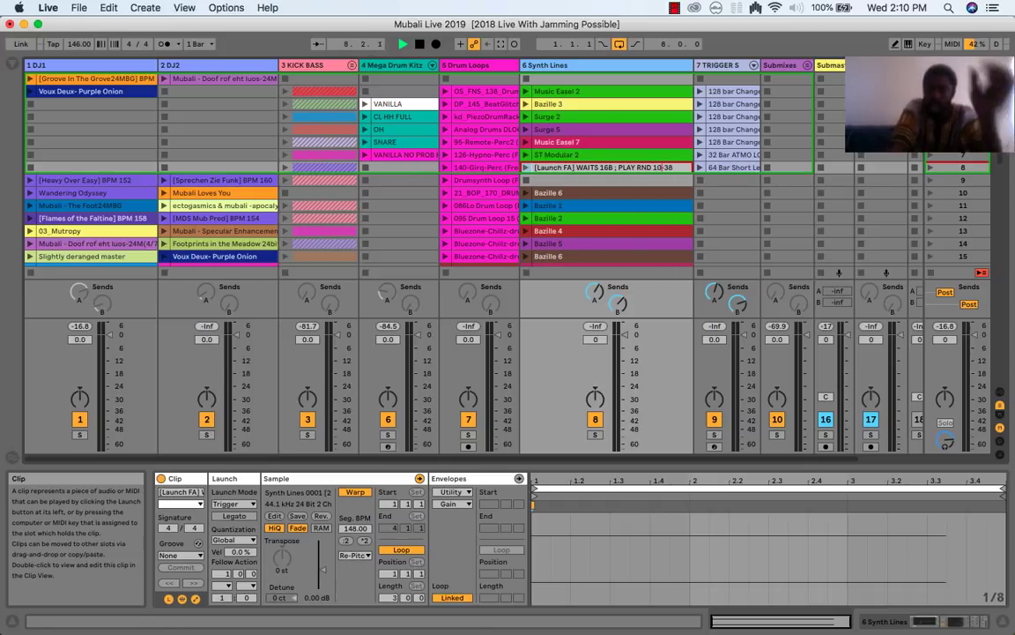
pyautogui.click(608, 180)
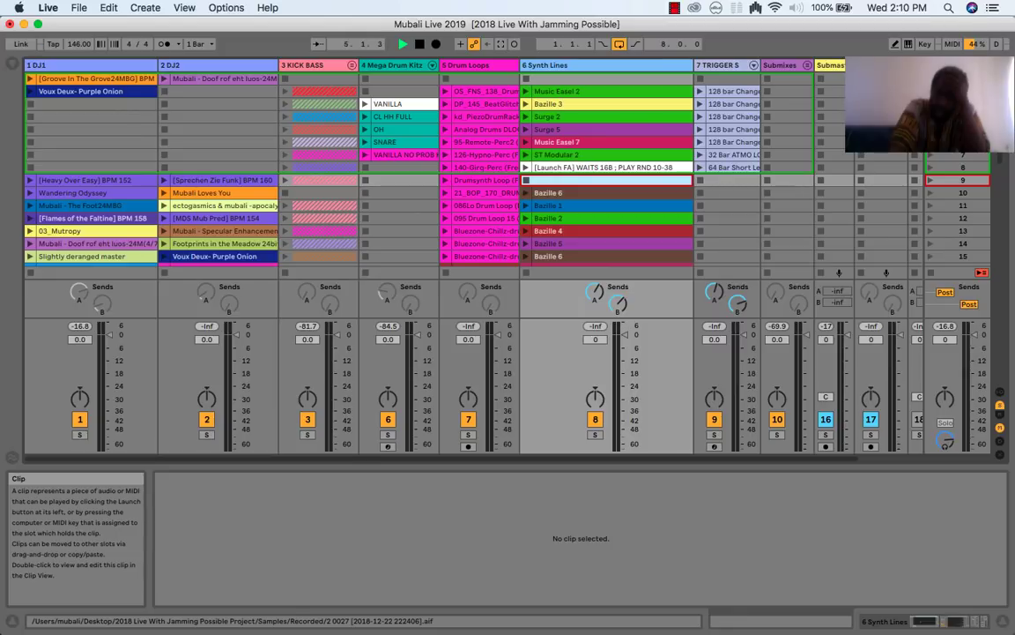
# Check the scene range of the random Synth Lines clips, from Bazille 6 in scene 10 down to ST Modular 8.
pyautogui.click(963, 192)
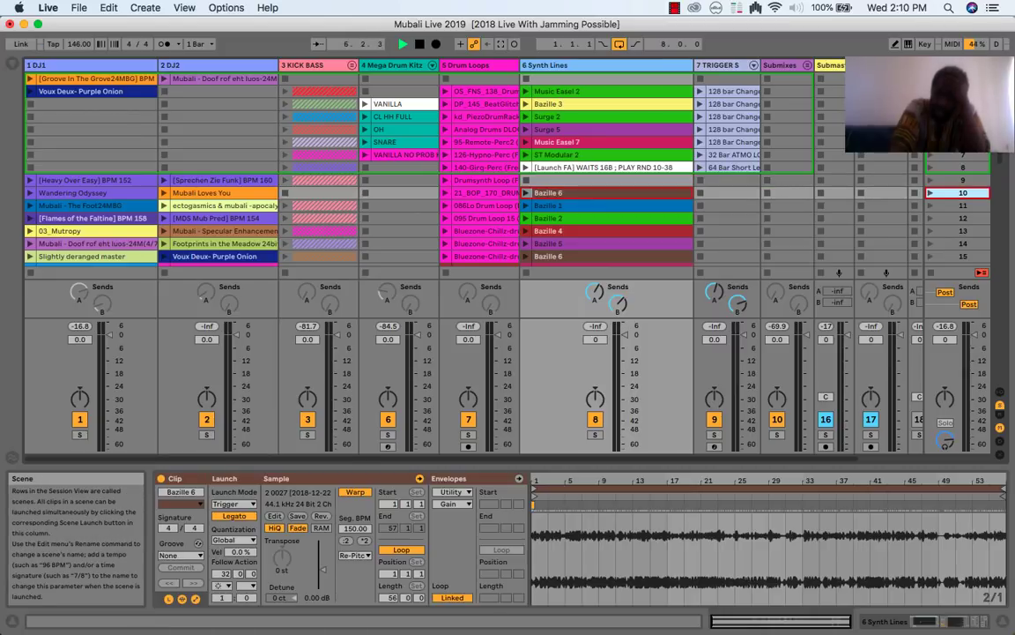
pyautogui.scroll(-10, 494, 168)
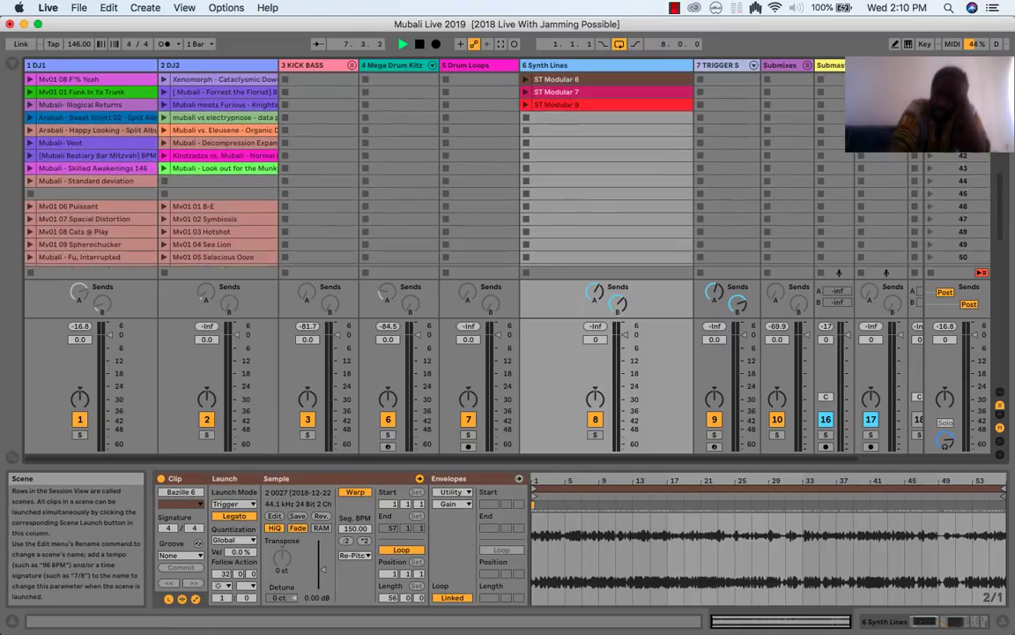
pyautogui.click(568, 129)
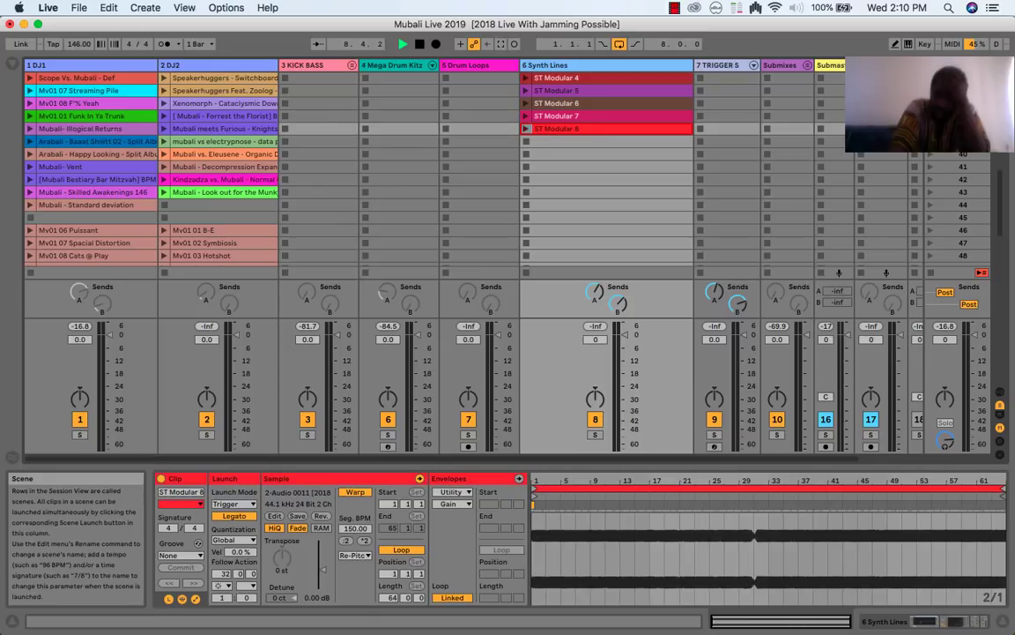
pyautogui.scroll(10, 494, 167)
pyautogui.hscroll(2, 494, 168)
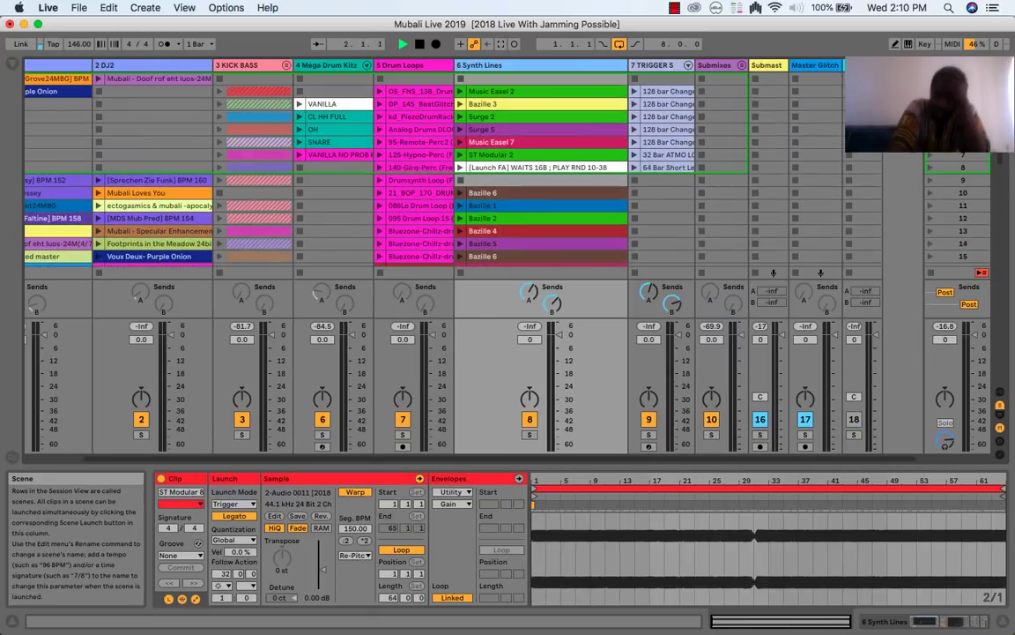
# Look through the random Synth Lines clips and inspect the settings of the Bazille 6 clip in scene 15.
pyautogui.scroll(-5, 494, 167)
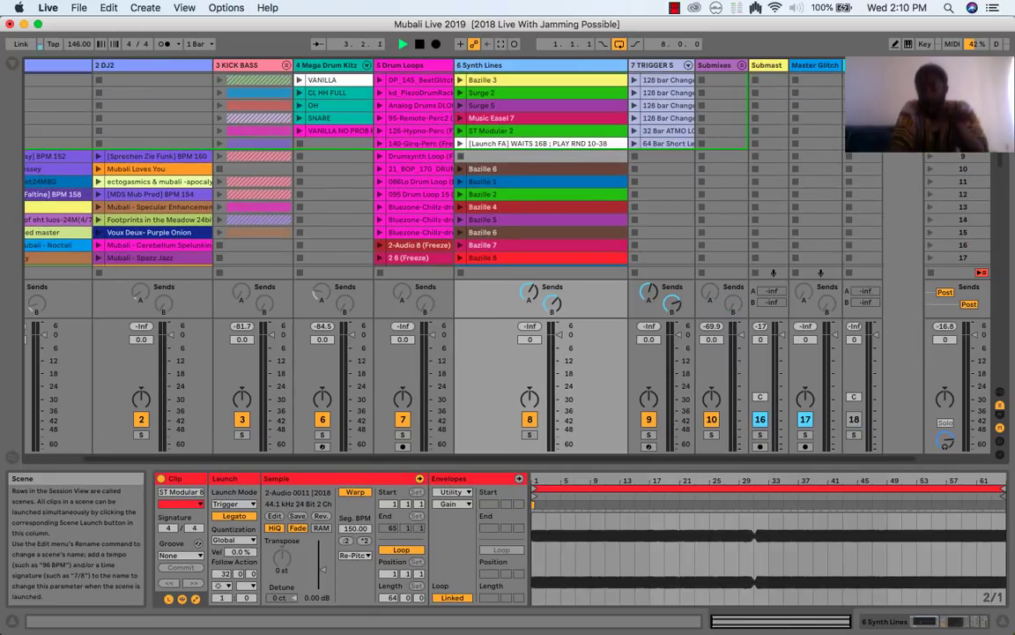
pyautogui.hscroll(-2, 493, 167)
pyautogui.scroll(-1, 494, 167)
pyautogui.click(547, 136)
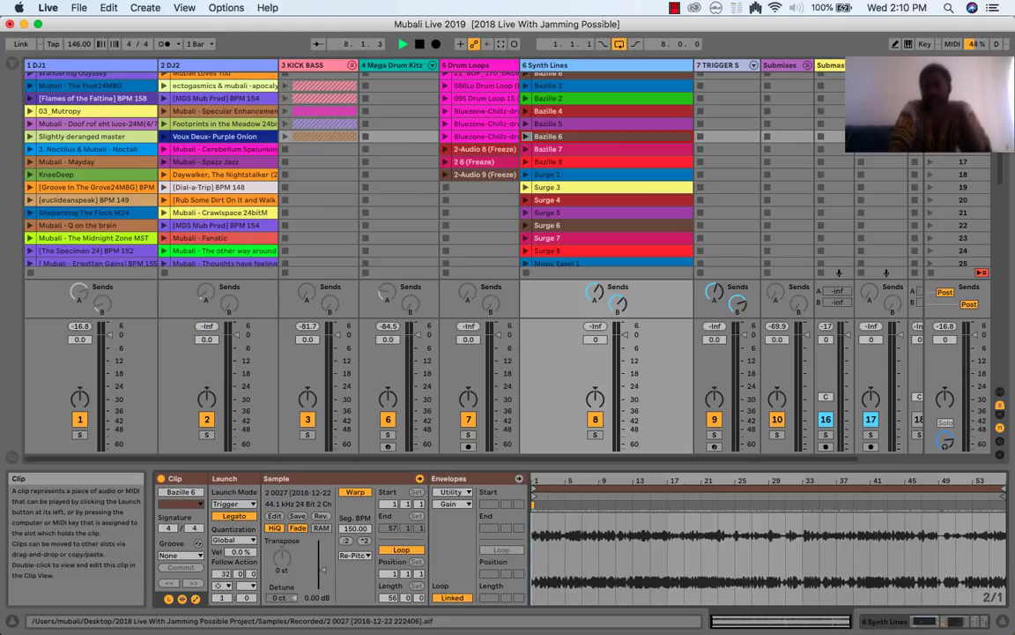
# View the Trigger Sounds track's Mega Trigger Rack and the Synth Lines track's EQ Eight, Multiband Dynamics, Utility and Limiter chain.
pyautogui.scroll(5, 458, 168)
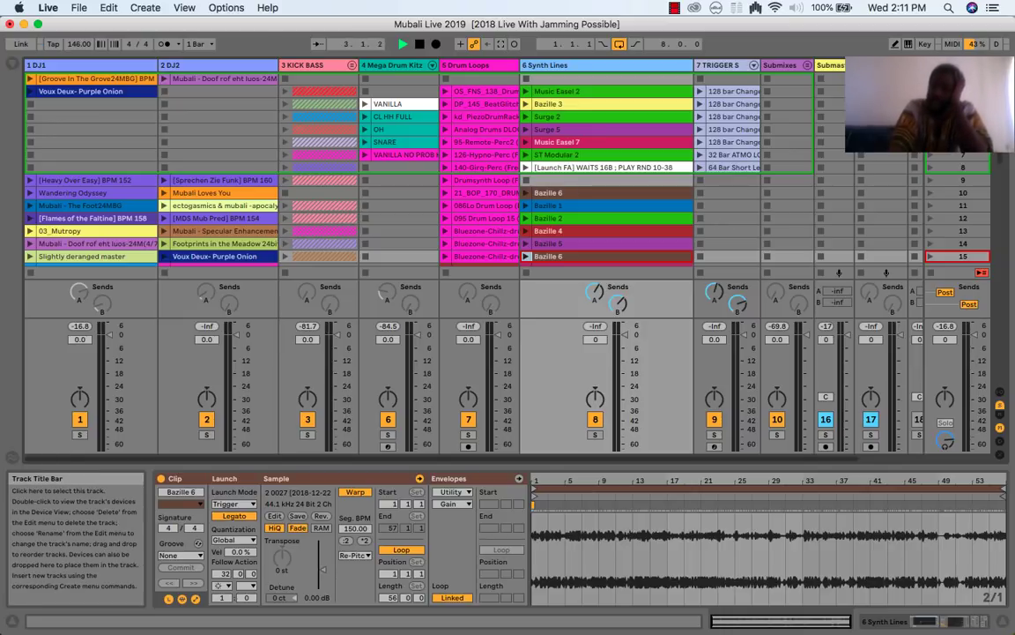
pyautogui.press('Right')
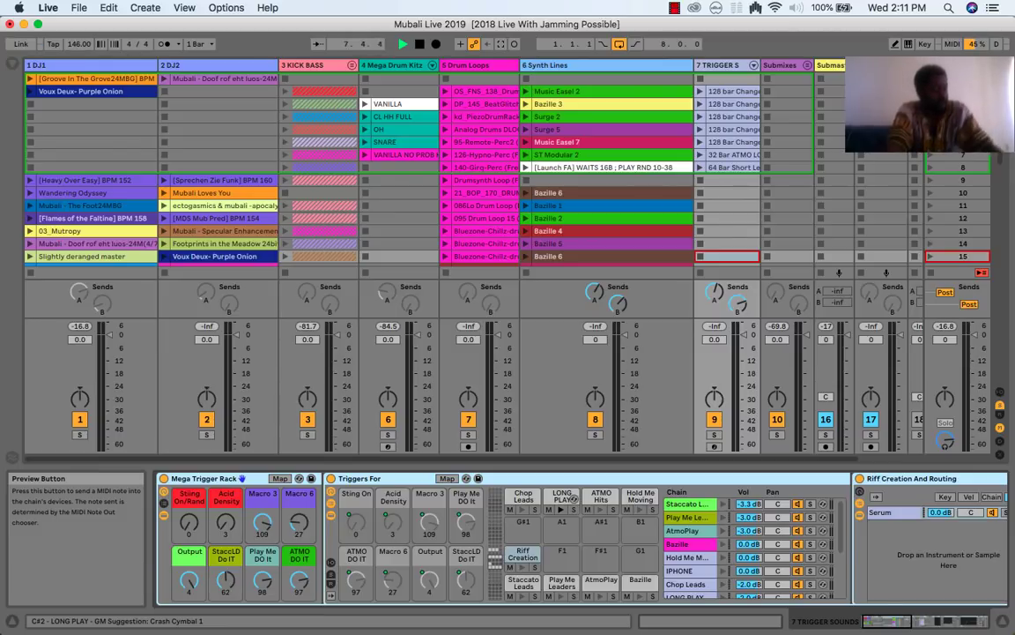
pyautogui.press('Left')
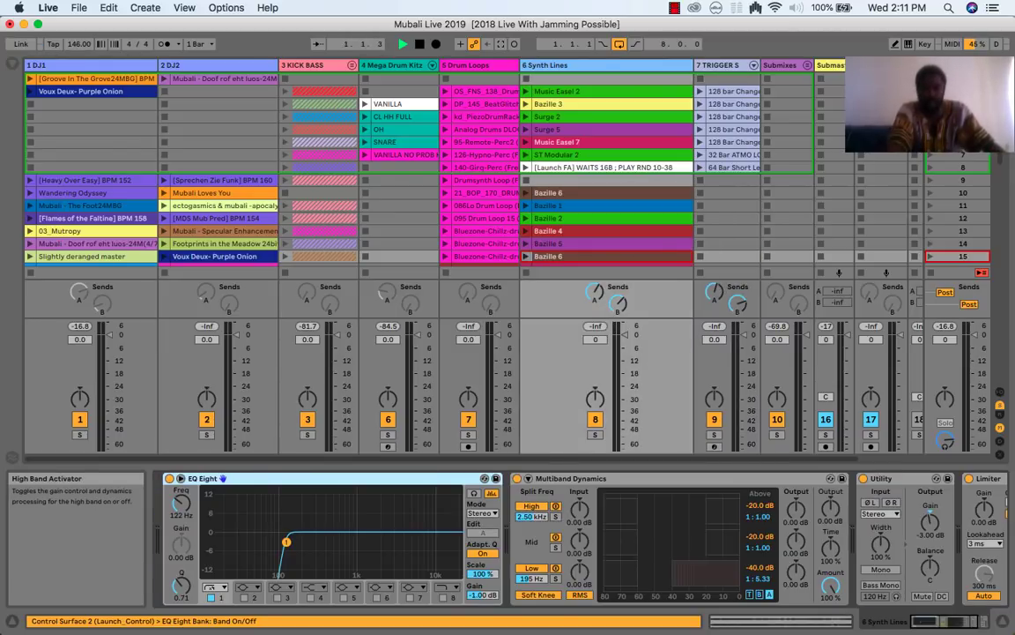
# Inspect the Staccato Leads chain and its Arpeggiator in the Trigger Sounds track's Mega Trigger Rack.
pyautogui.press('Right')
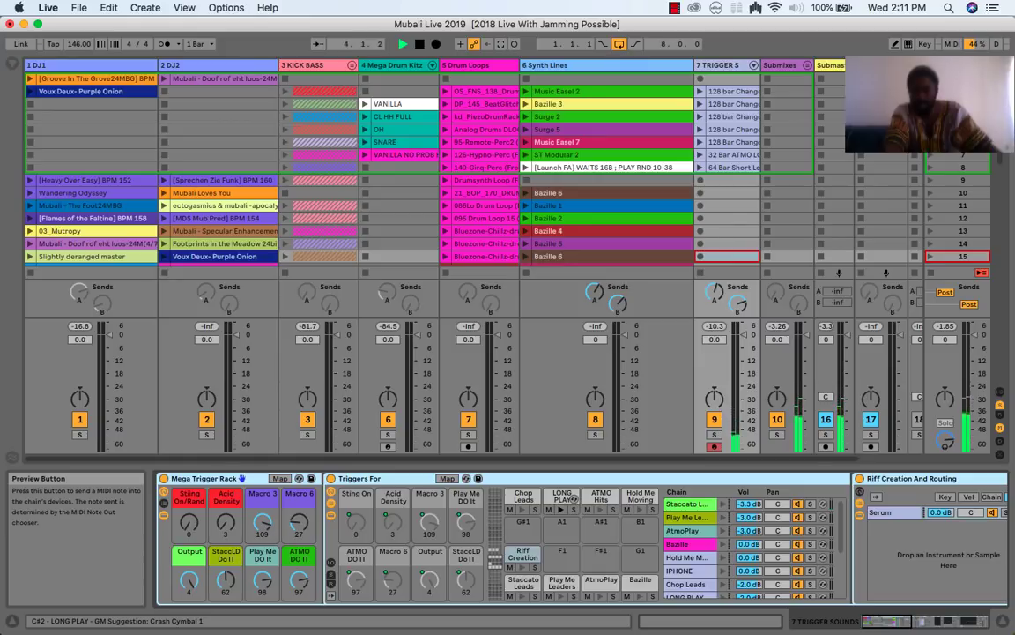
pyautogui.click(535, 585)
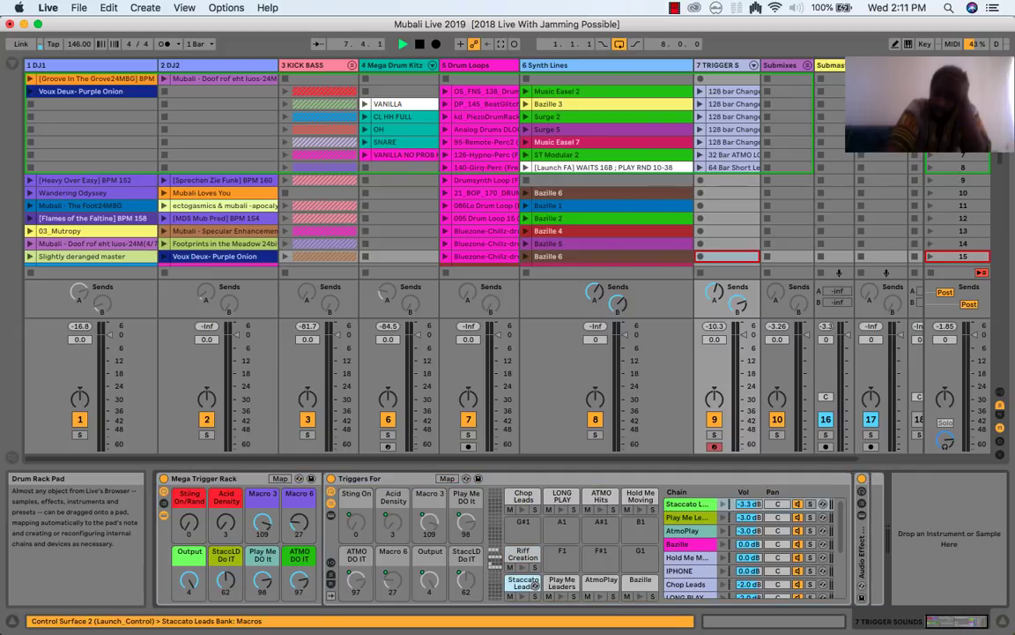
pyautogui.click(692, 504)
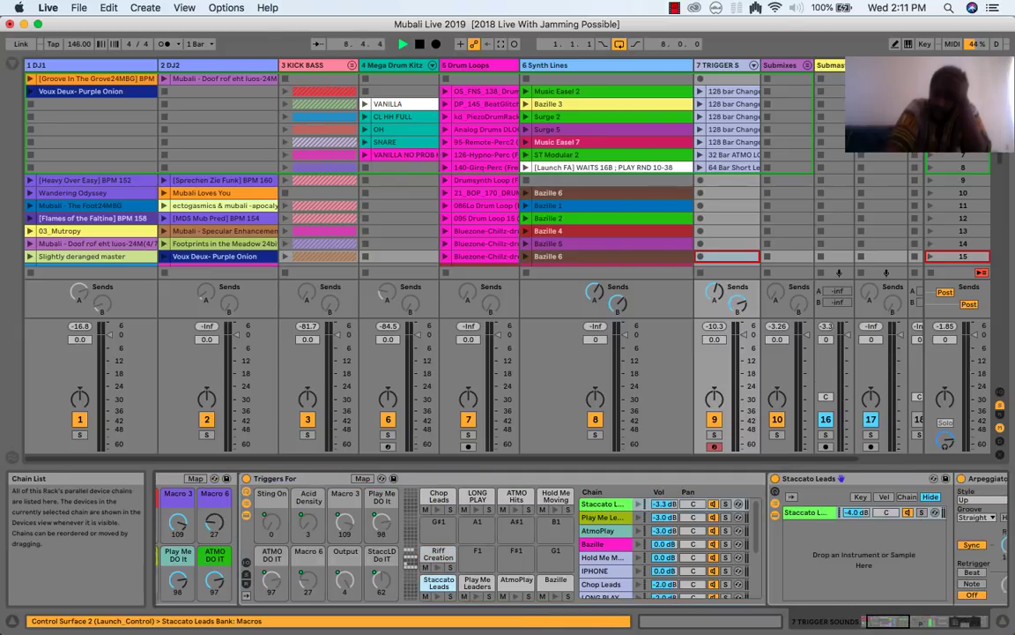
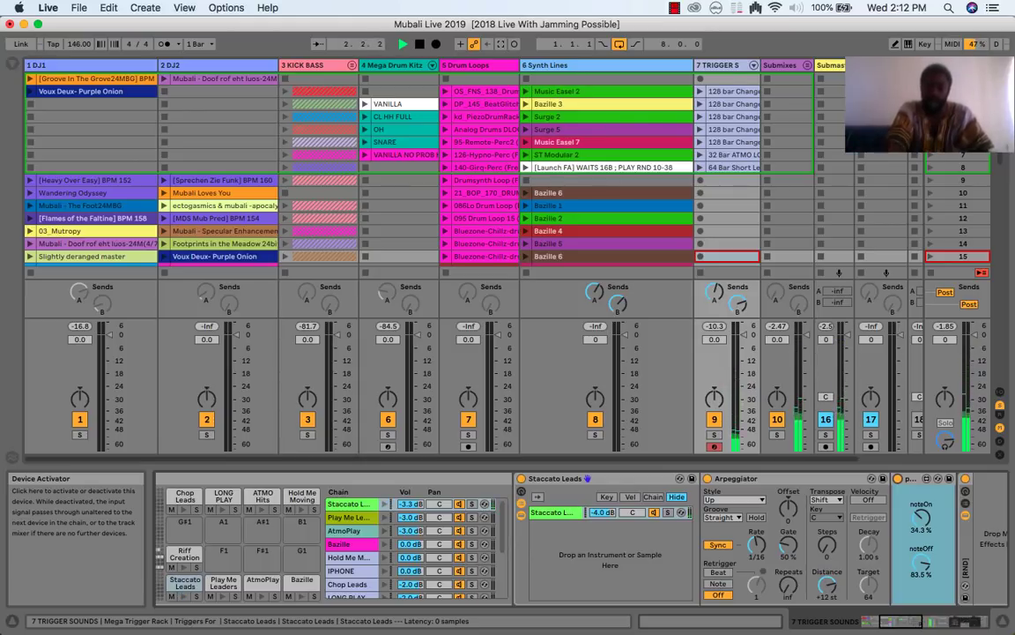
# Look through the instrument chains of the Play Me Leaders pad in the Mega Trigger Rack.
pyautogui.click(234, 585)
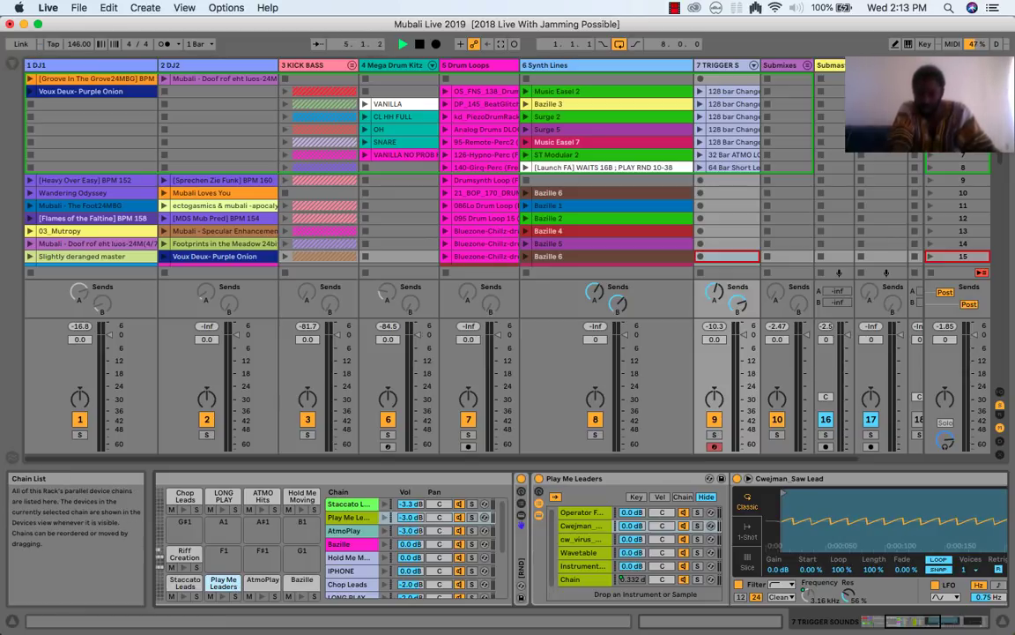
pyautogui.click(687, 512)
pyautogui.press('Delete')
pyautogui.press('super+z')
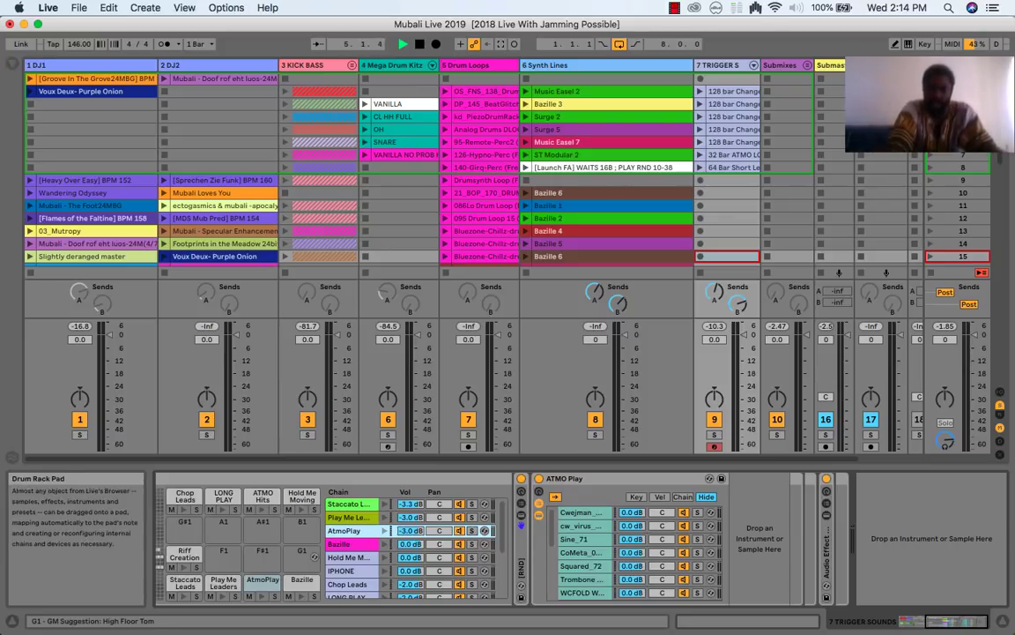
# Examine the Bazille pad's device chain, from Random and the C Major scale through Program Change, BazilleCM and Compressor.
pyautogui.click(304, 580)
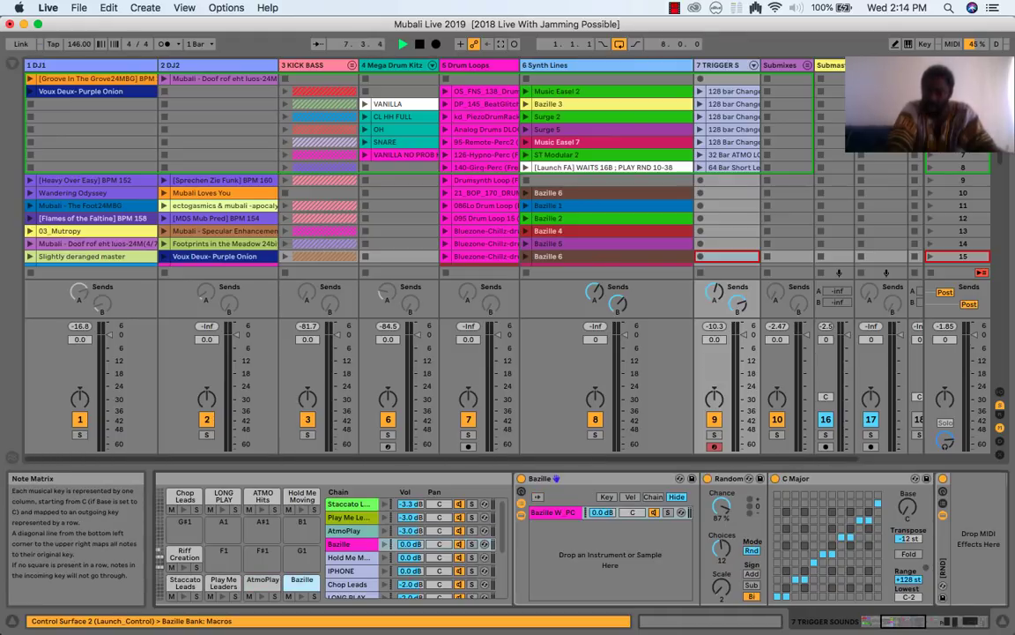
pyautogui.hscroll(10, 523, 538)
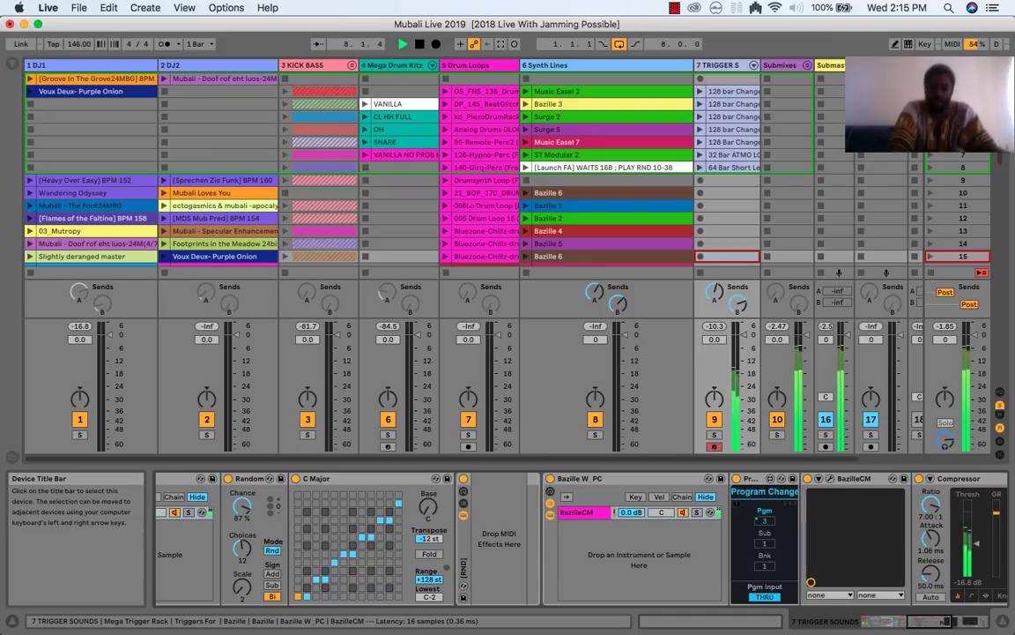
pyautogui.hscroll(-2, 573, 537)
pyautogui.hscroll(-5, 573, 538)
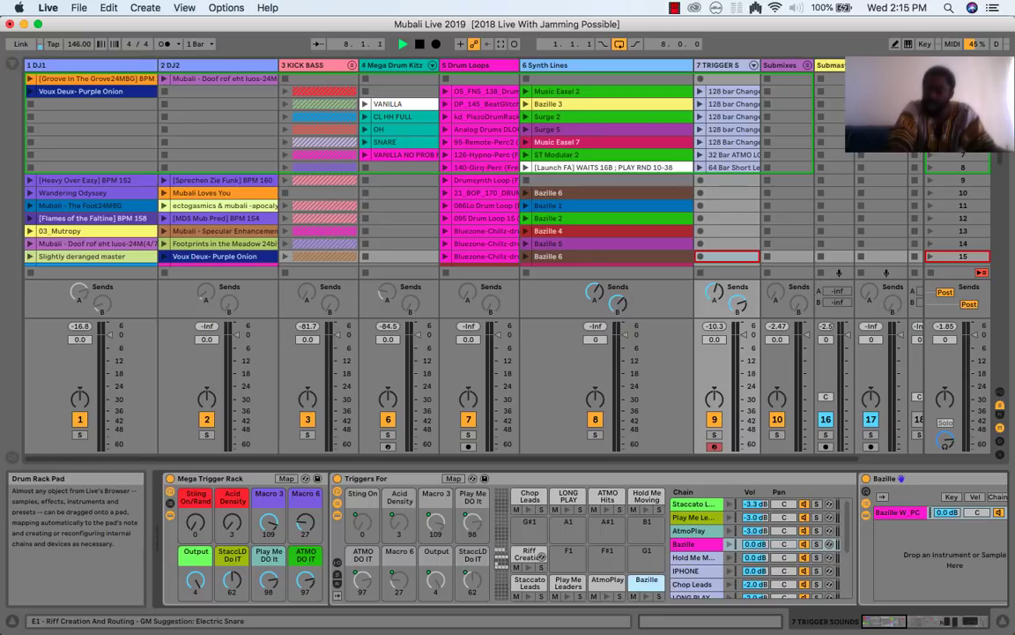
# Inspect the Riff Creation pad's chain, including the STING!64 acid pattern generator and the OUTPUT ROUTING chains.
pyautogui.click(540, 555)
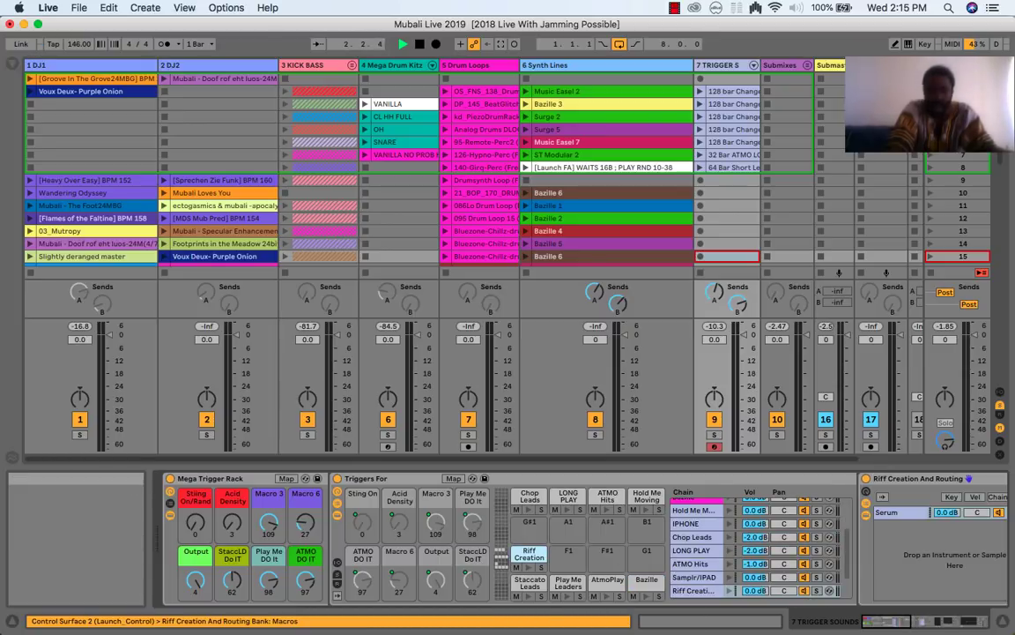
pyautogui.moveTo(539, 631)
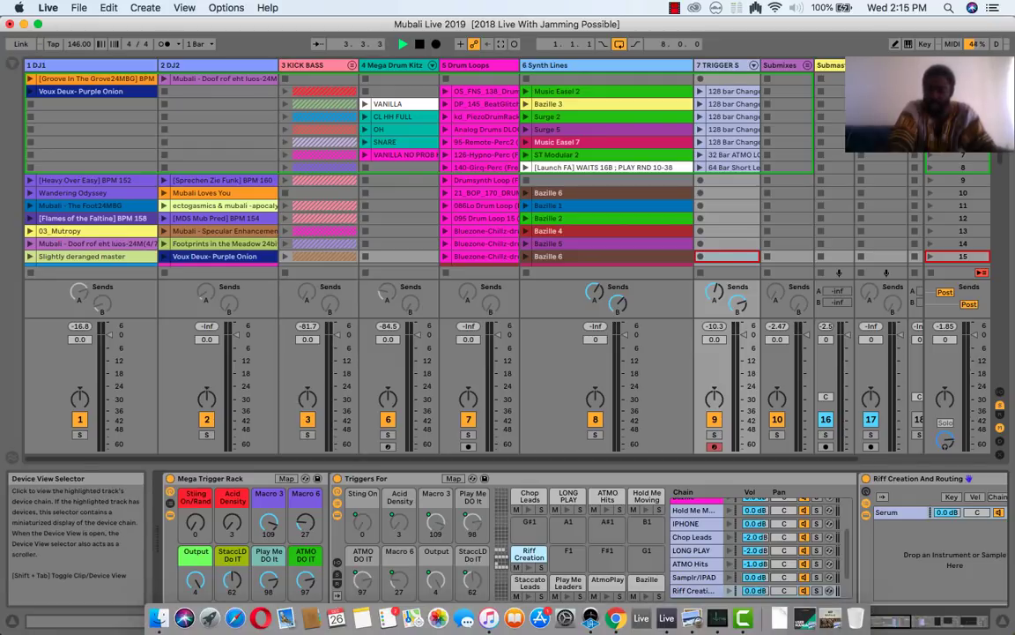
pyautogui.hscroll(10, 913, 622)
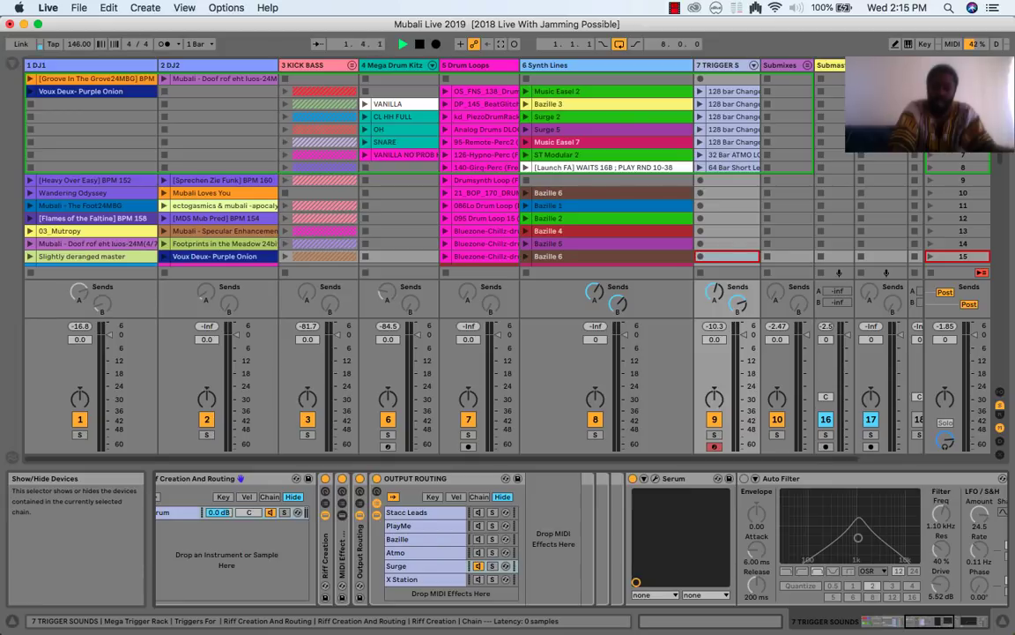
pyautogui.click(342, 514)
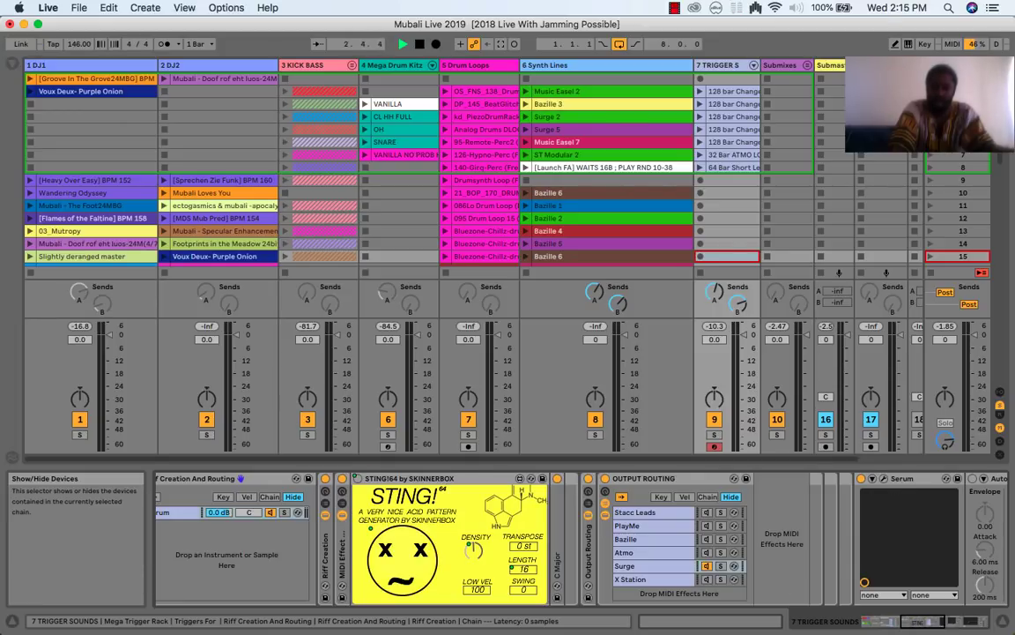
pyautogui.hscroll(5, 666, 538)
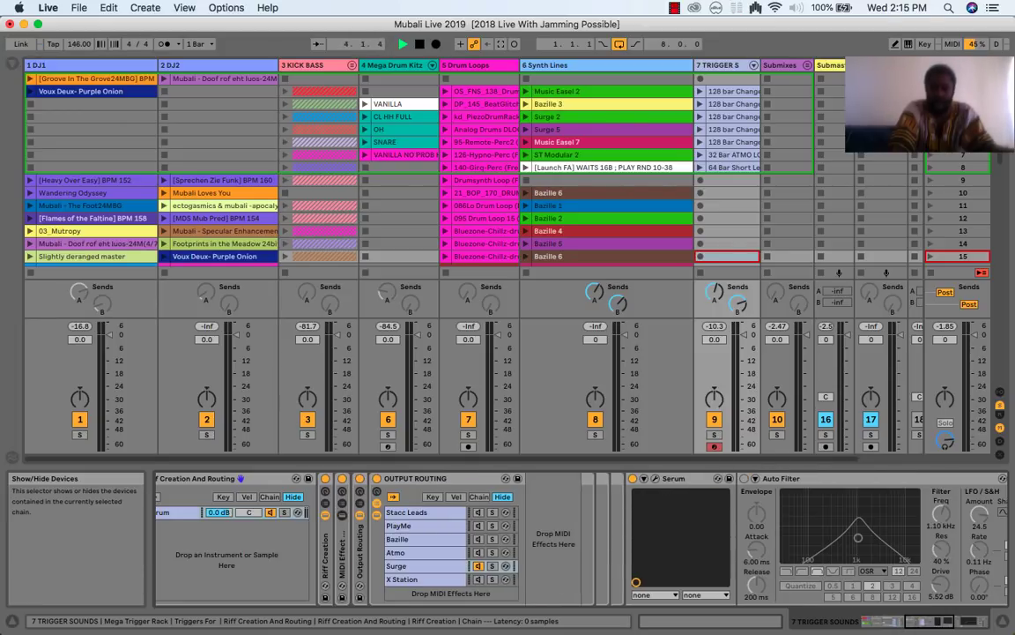
# Compare the Mega Trigger Rack's macros with the Riff Creation And Routing rack and its OUTPUT ROUTING chain list.
pyautogui.hscroll(-8, 529, 538)
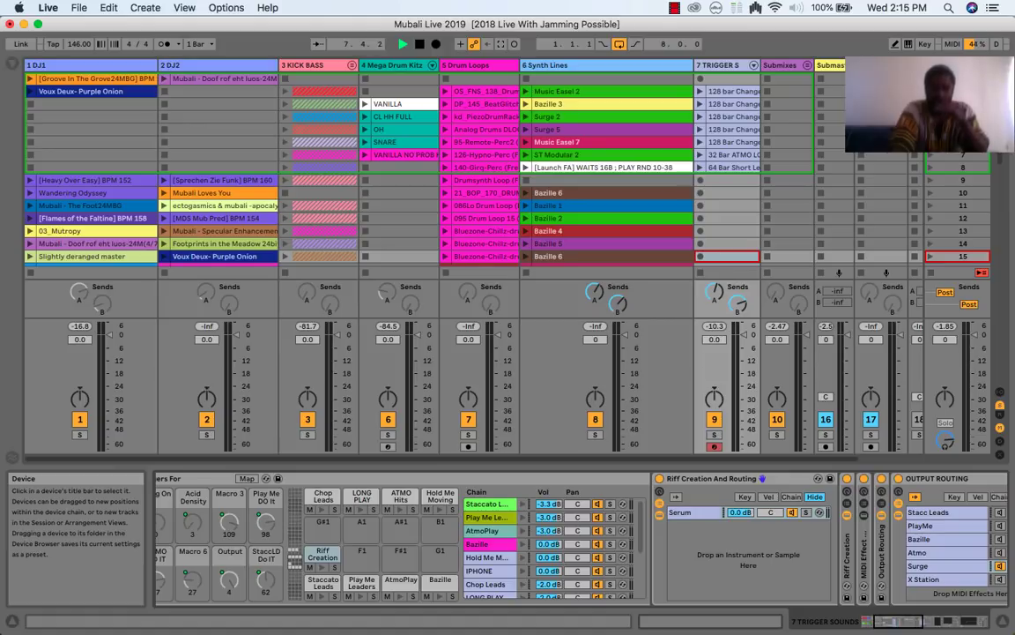
pyautogui.hscroll(-5, 524, 537)
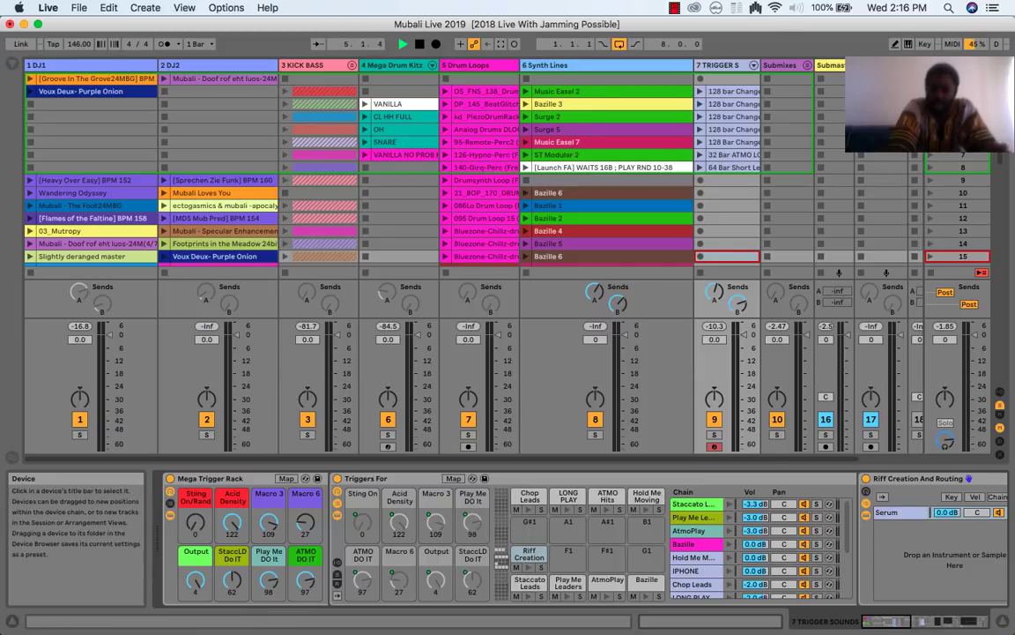
pyautogui.hscroll(5, 529, 529)
pyautogui.hscroll(5, 529, 538)
pyautogui.hscroll(5, 529, 538)
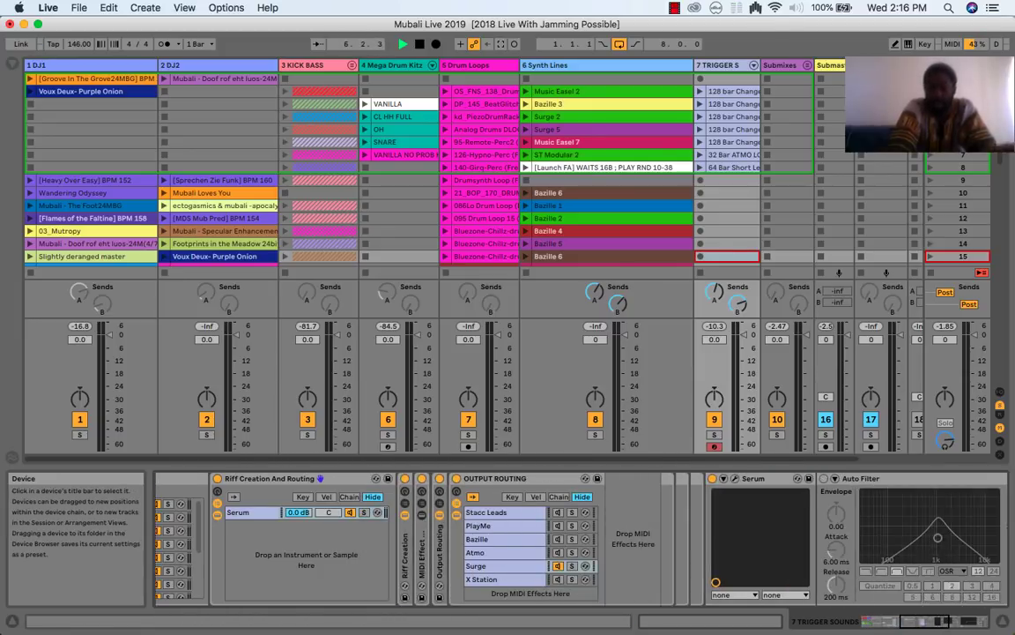
pyautogui.hscroll(-5, 529, 537)
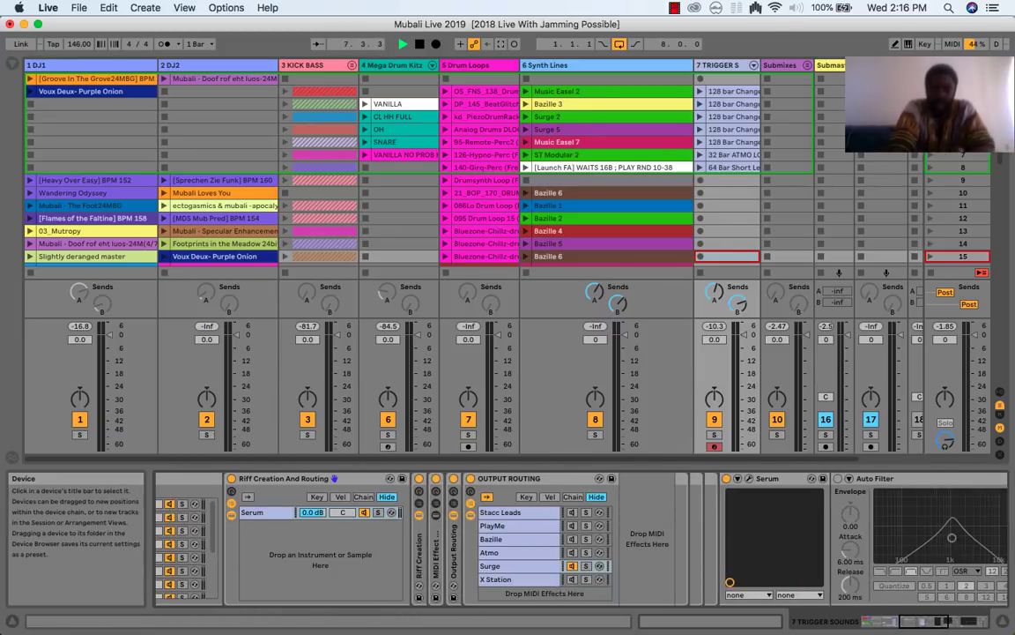
pyautogui.hscroll(-4, 529, 538)
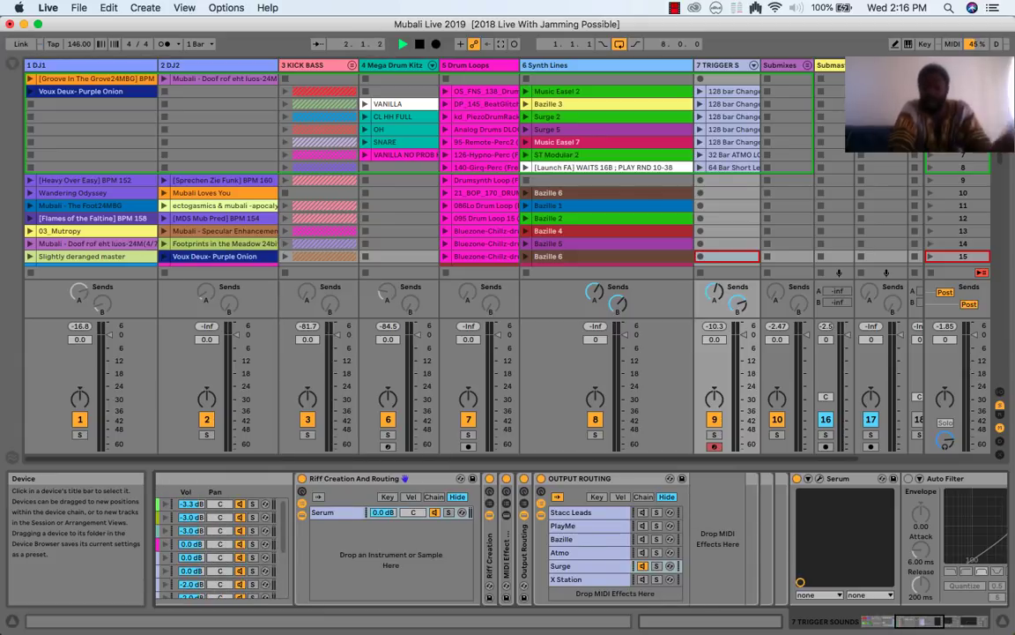
pyautogui.hscroll(-15, 524, 537)
pyautogui.hscroll(-2, 529, 538)
pyautogui.hscroll(-10, 528, 538)
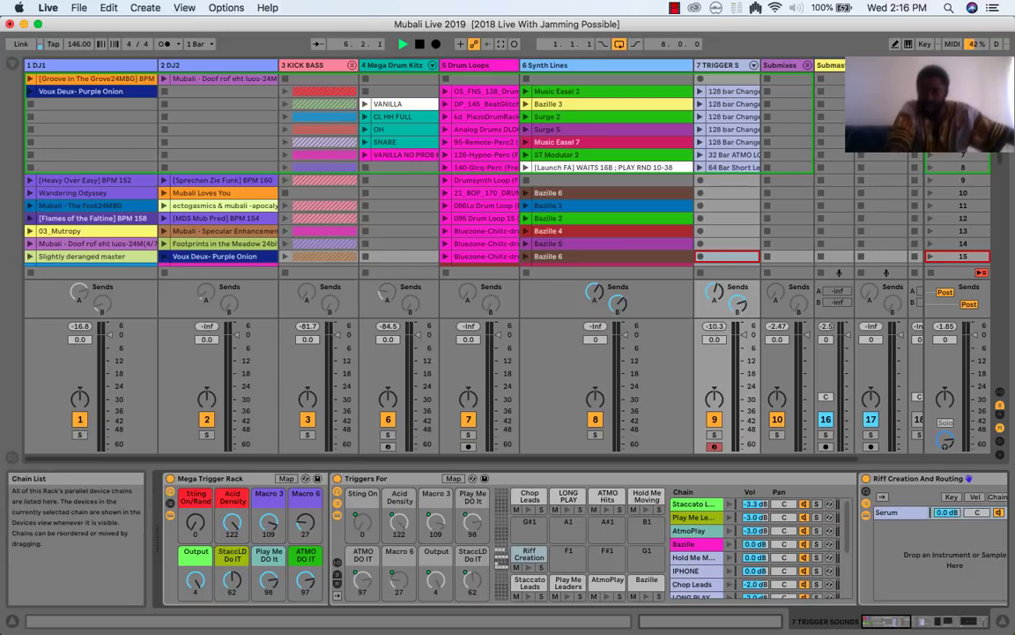
pyautogui.click(926, 621)
pyautogui.moveTo(926, 621); pyautogui.dragTo(908, 621)
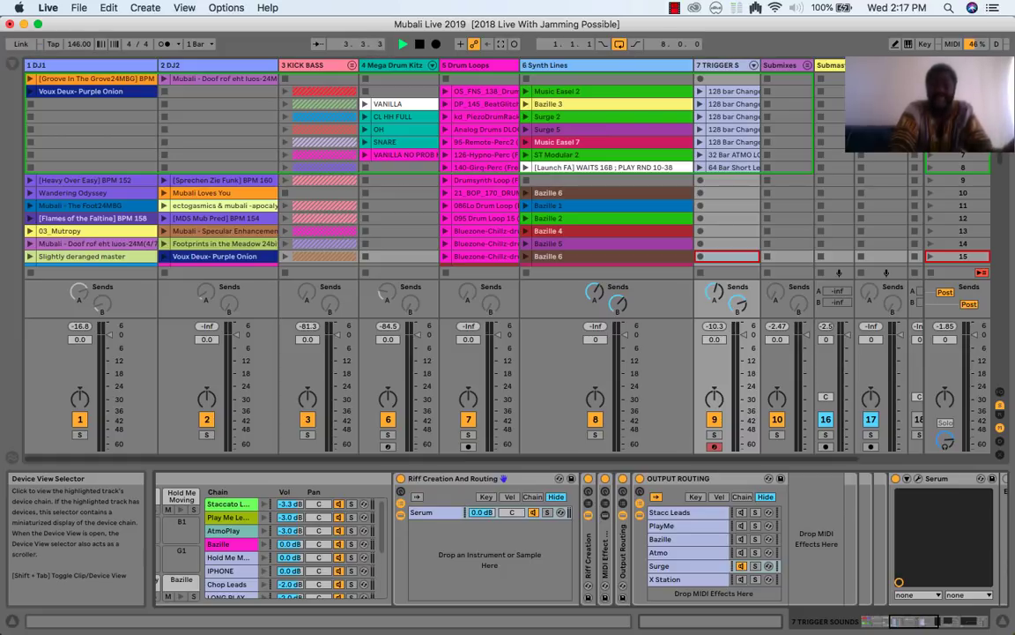
pyautogui.hscroll(-5, 523, 538)
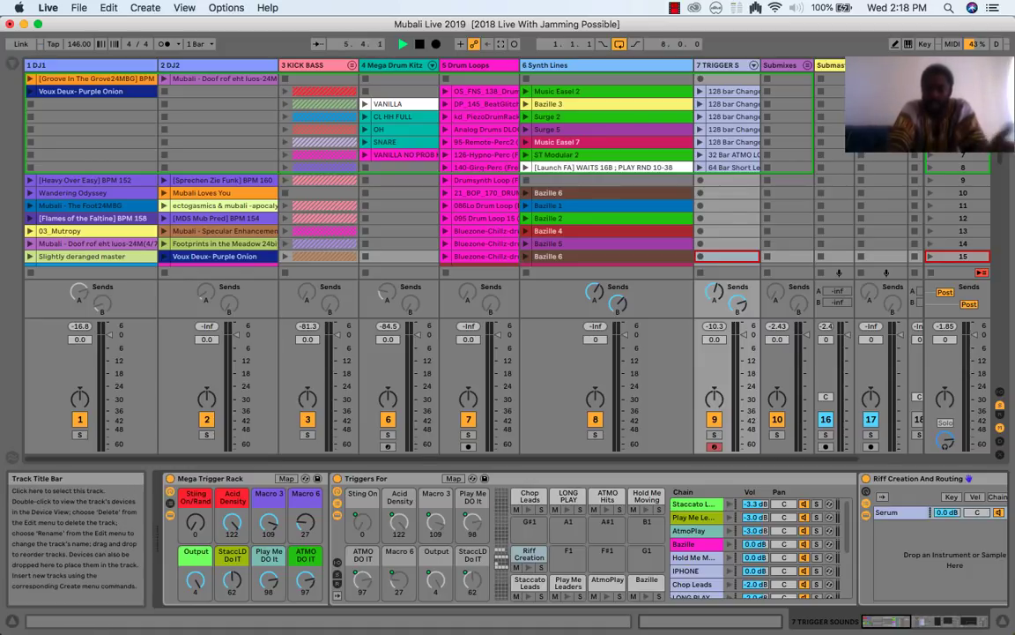
# View the Kick Bass track's KB Bus rack with its Cut KB macros and Transition FX chains, and collapse it again.
pyautogui.press('Right')
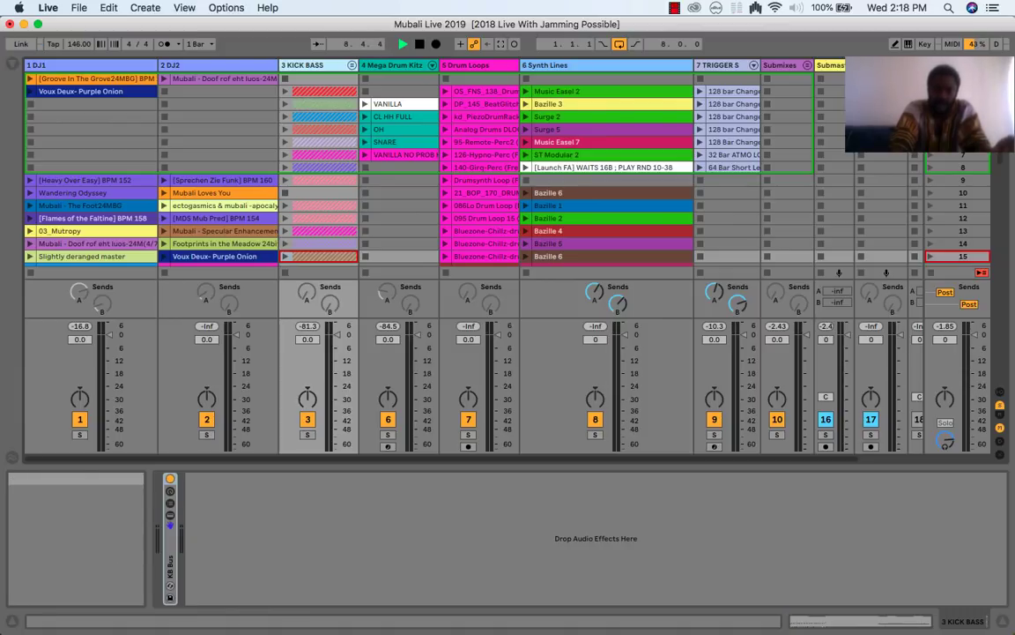
pyautogui.click(170, 515)
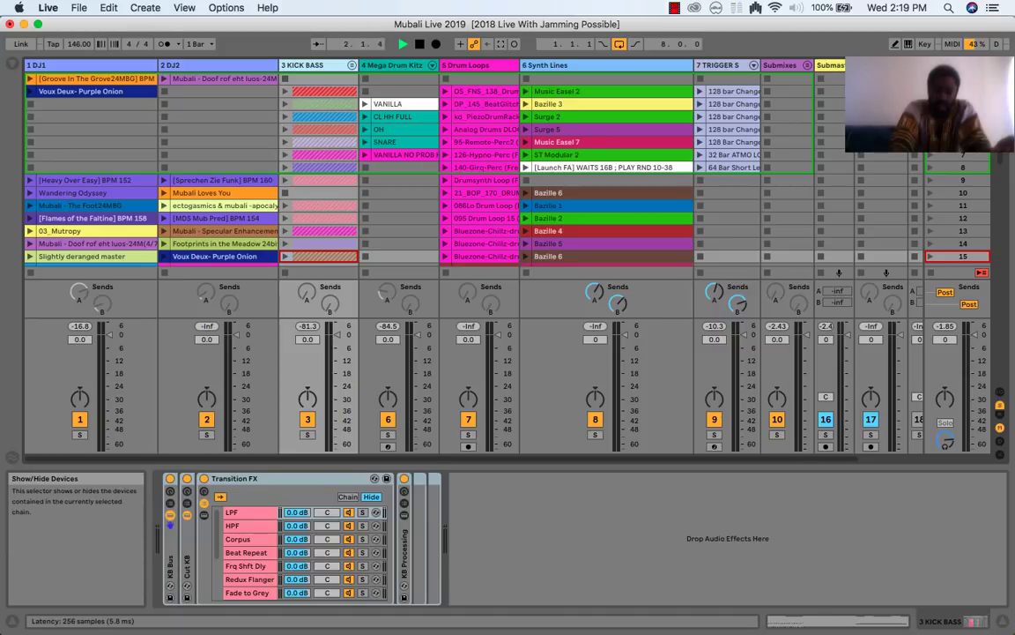
pyautogui.click(170, 491)
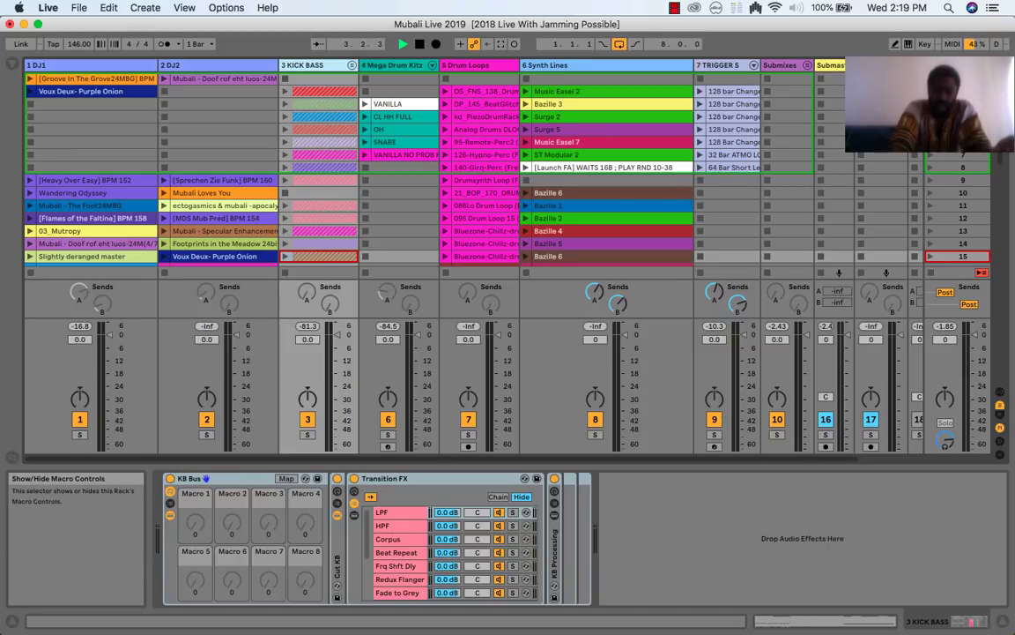
pyautogui.doubleClick(190, 478)
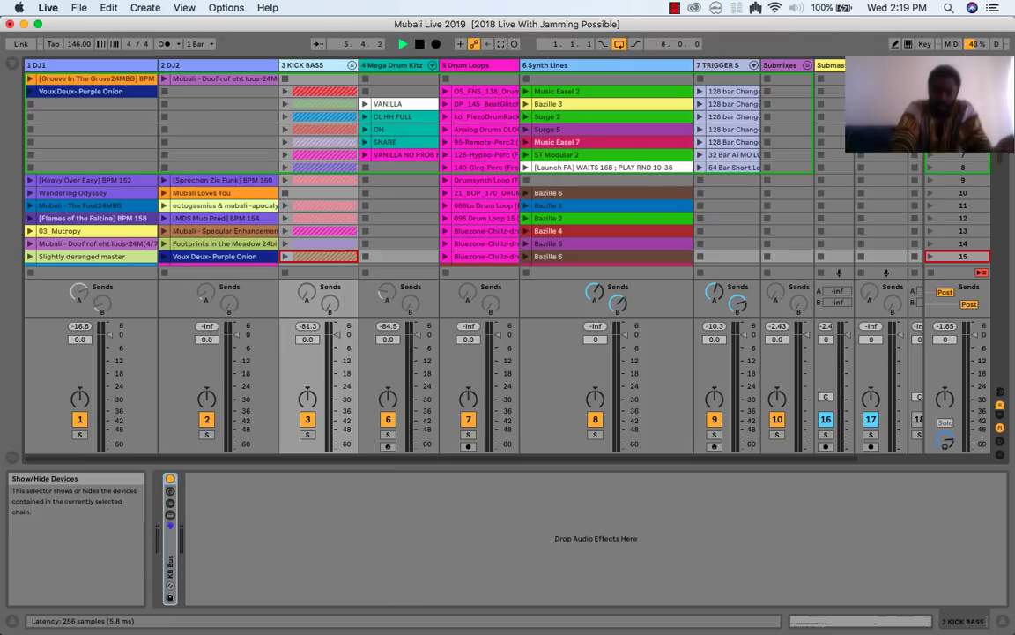
pyautogui.click(187, 491)
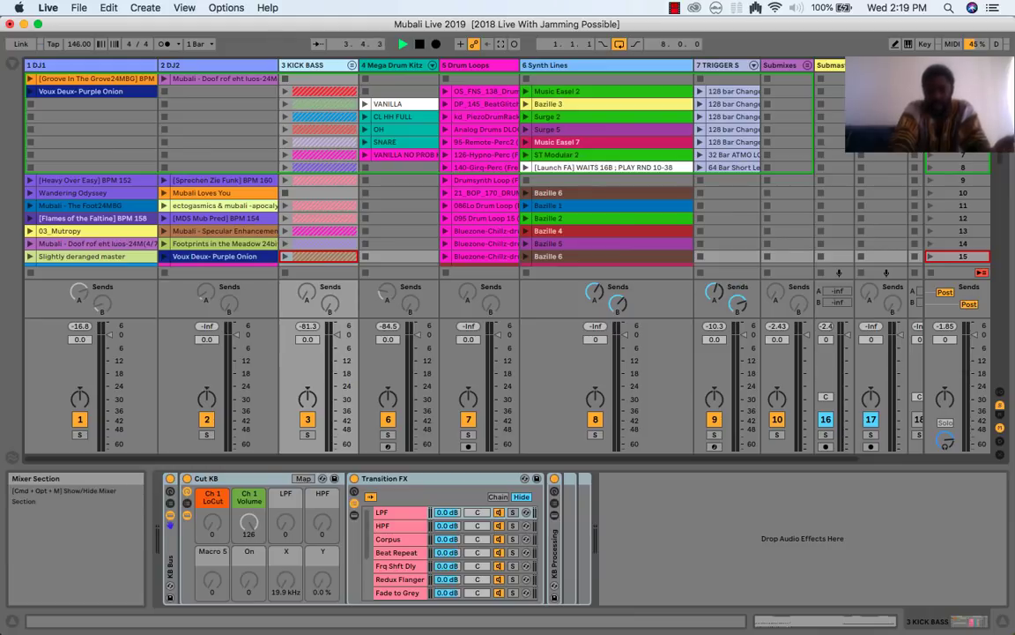
pyautogui.click(170, 514)
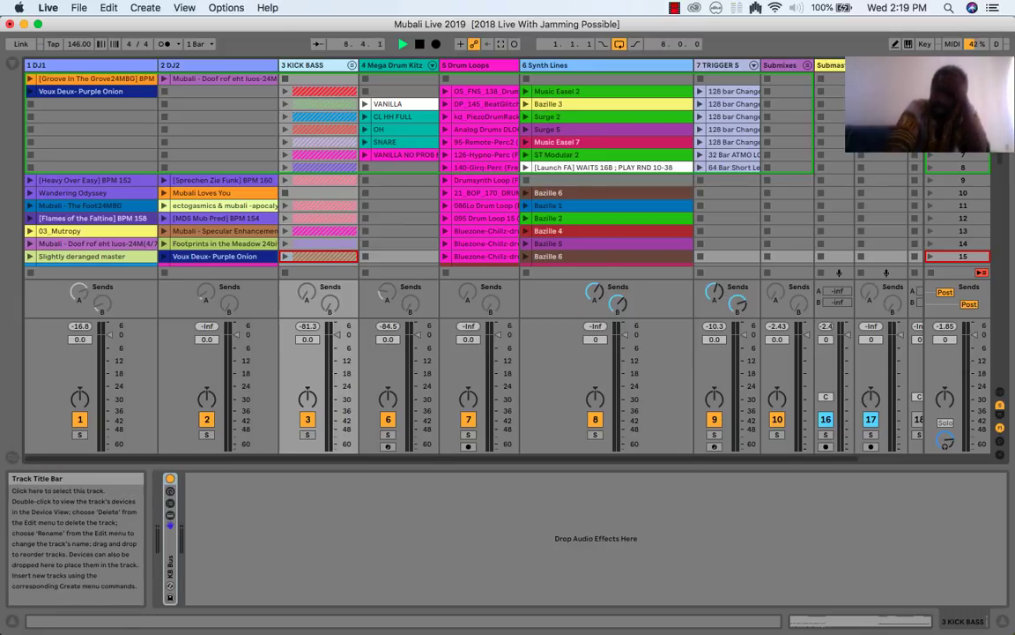
# Show the Submixes track's devices and hide the DJ [Sender] rack's macro controls.
pyautogui.click(780, 64)
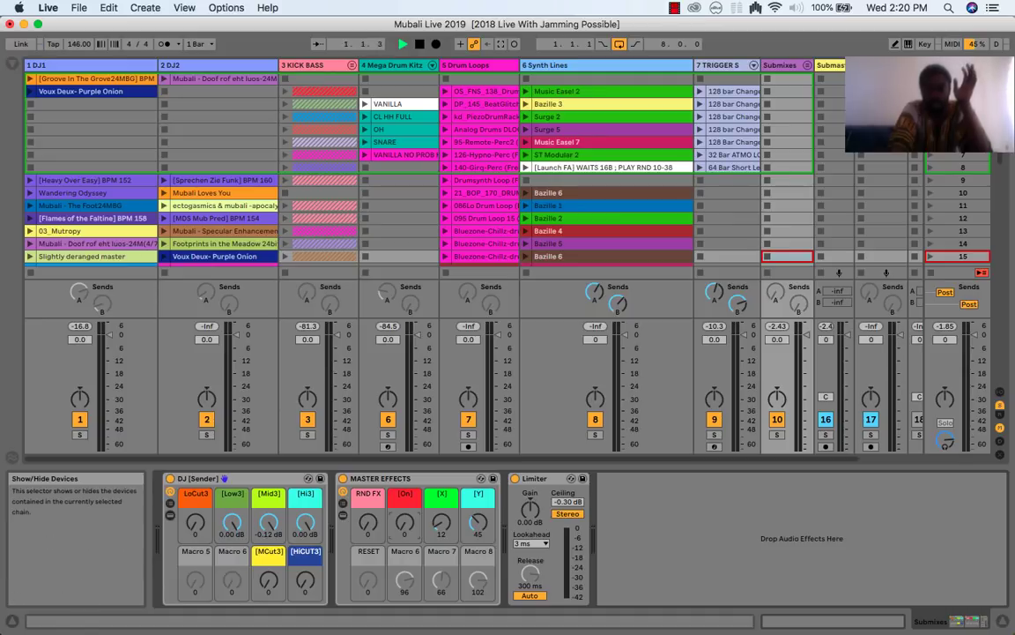
pyautogui.click(170, 514)
pyautogui.click(170, 515)
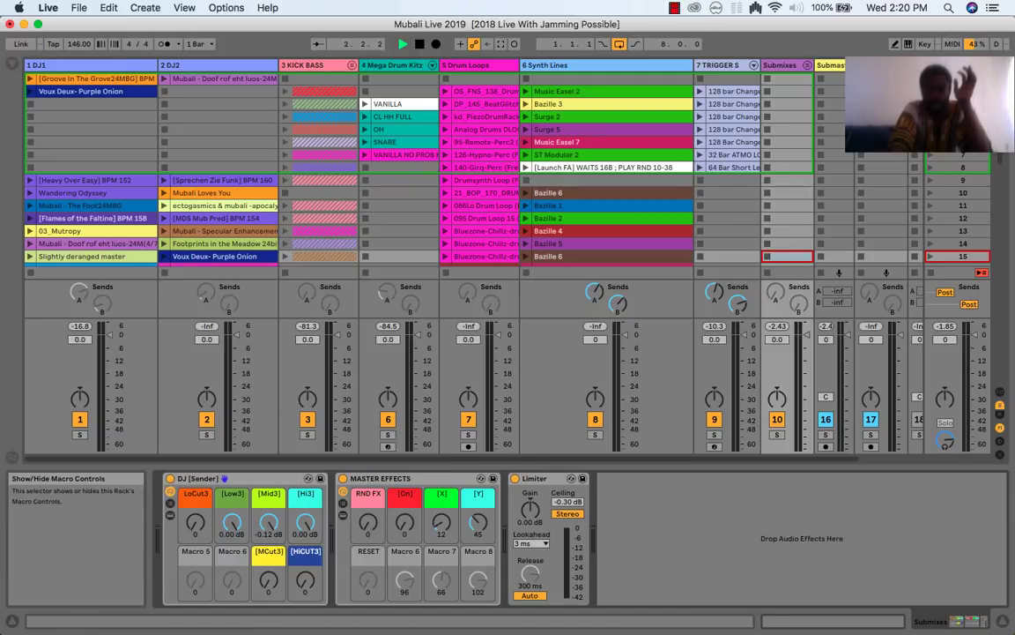
pyautogui.click(170, 492)
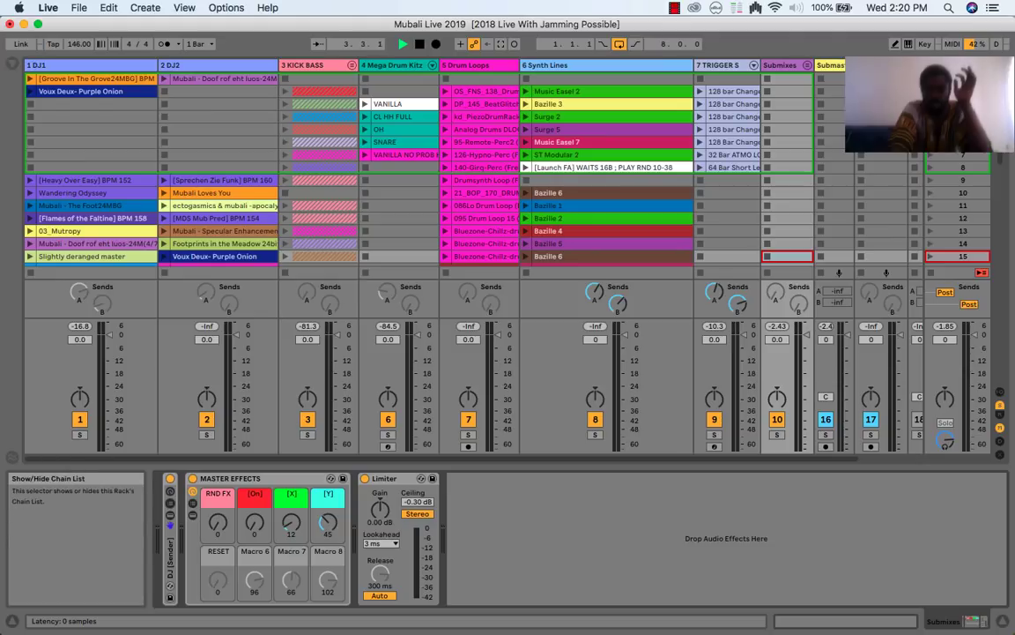
# Move the DJ [Sender] rack between MASTER EFFECTS and the Limiter on the Submixes track, and select MASTER EFFECTS.
pyautogui.click(171, 564)
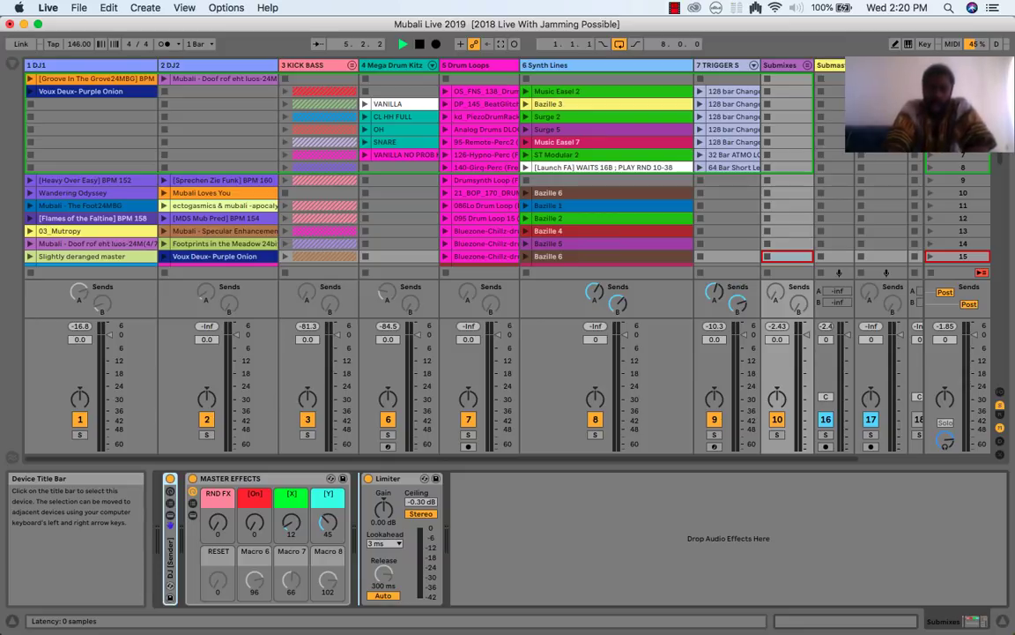
pyautogui.moveTo(170, 538); pyautogui.dragTo(353, 538)
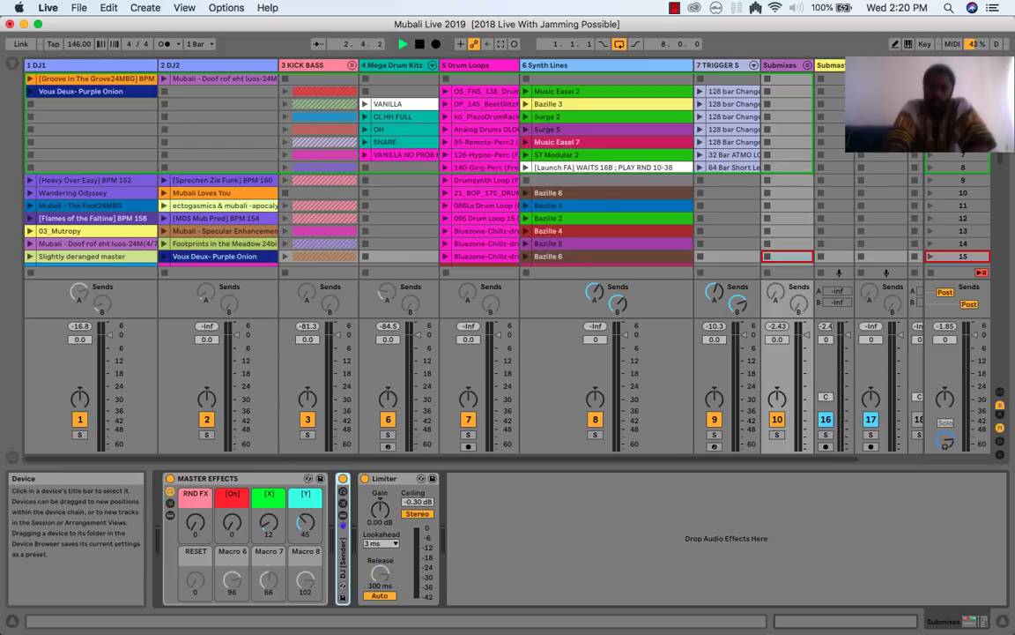
pyautogui.click(244, 478)
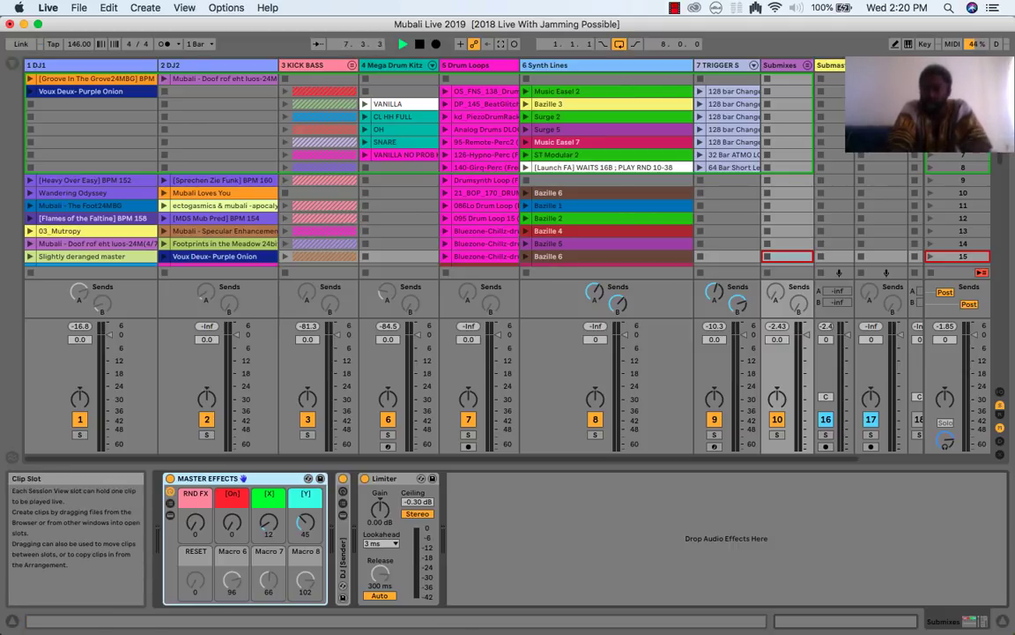
pyautogui.hscroll(3, 502, 167)
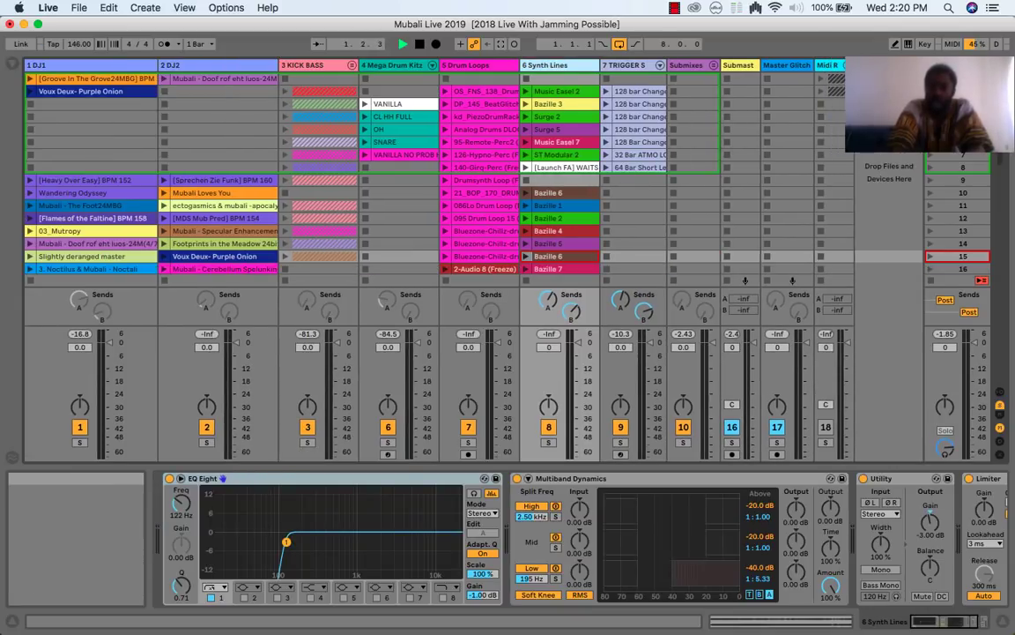
# On the Submixes track, view the MASTER EFFECTS rack's inner devices, including FX Control and MASTER FX [sender], and collapse them again.
pyautogui.press('Right')
pyautogui.press('Right')
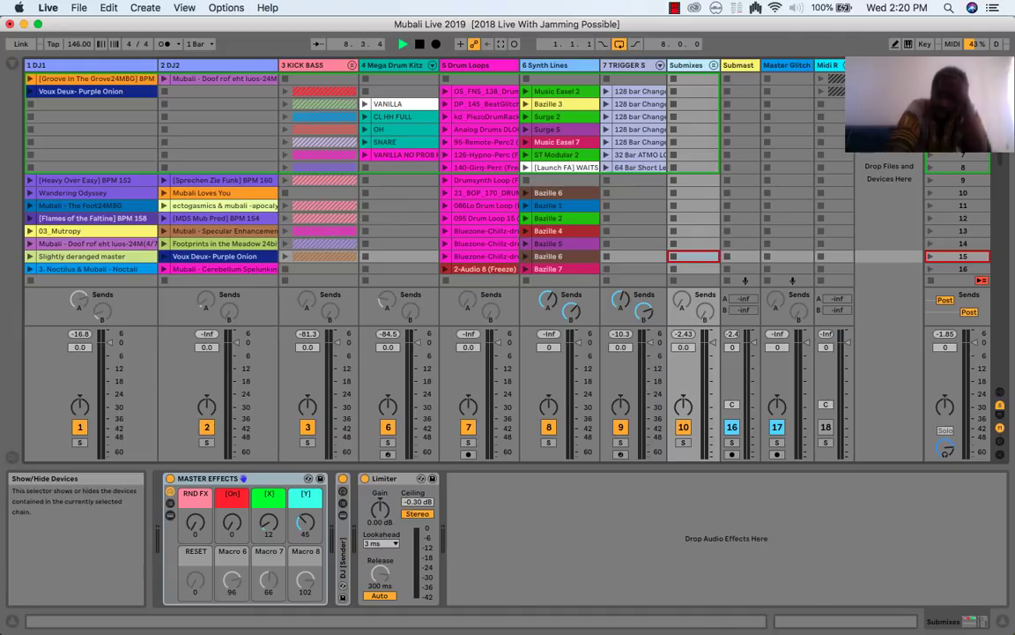
pyautogui.click(343, 515)
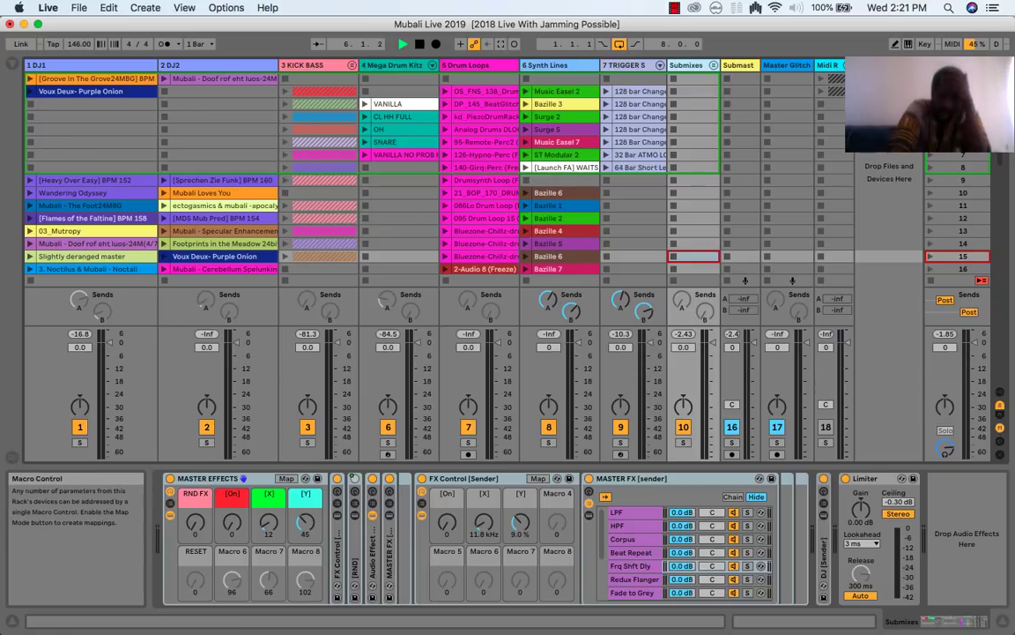
pyautogui.click(170, 514)
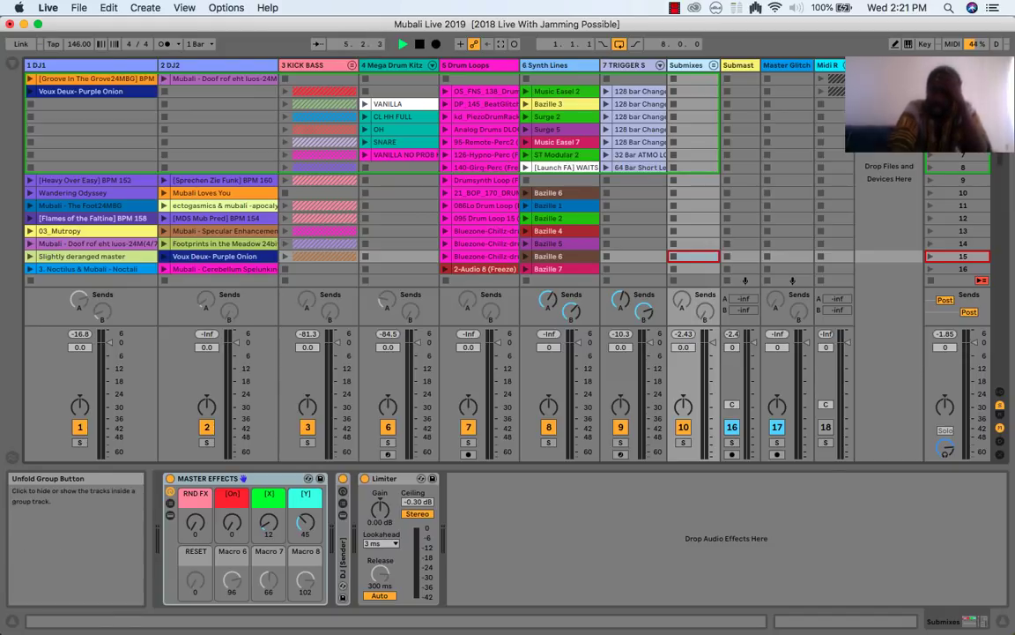
# Unfold the Submixes group, view the Submix track's Utility, Drum Buss, Glue Compressor and Limiter, and fold the group again.
pyautogui.click(713, 65)
pyautogui.hscroll(5, 445, 255)
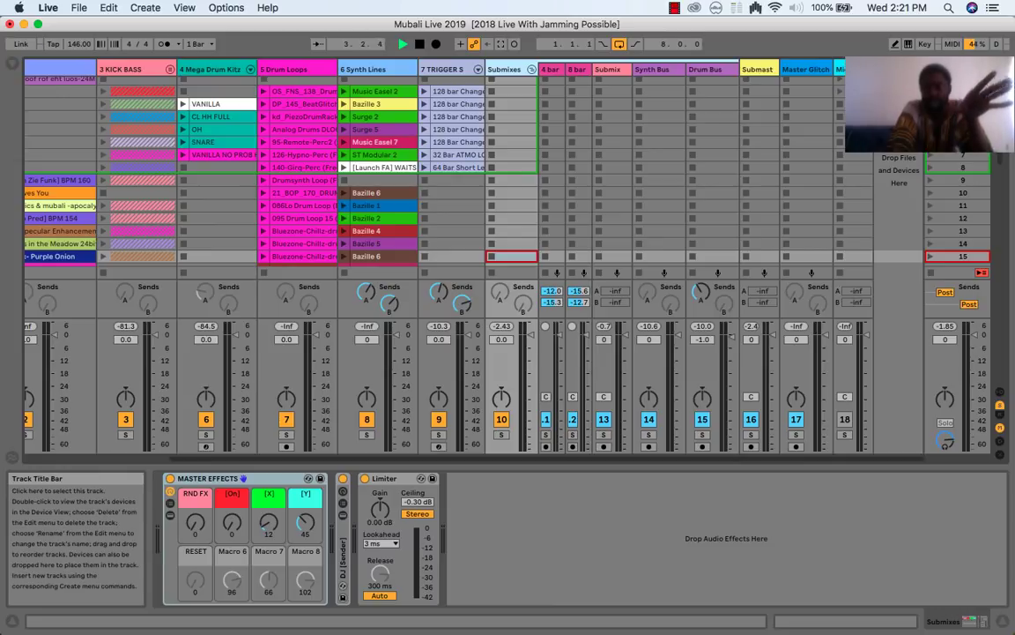
pyautogui.click(607, 69)
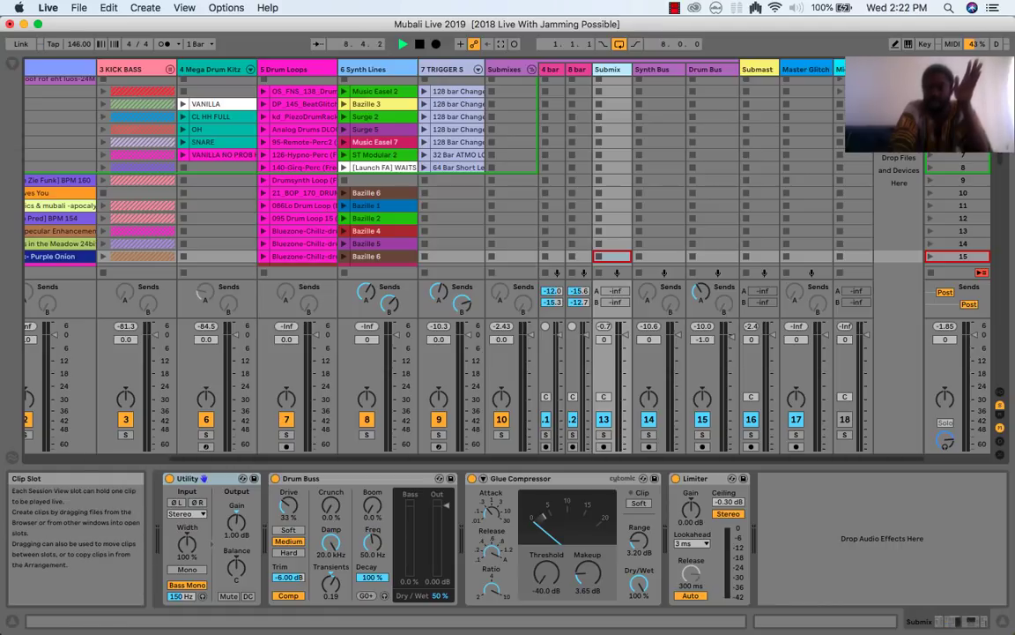
pyautogui.click(530, 68)
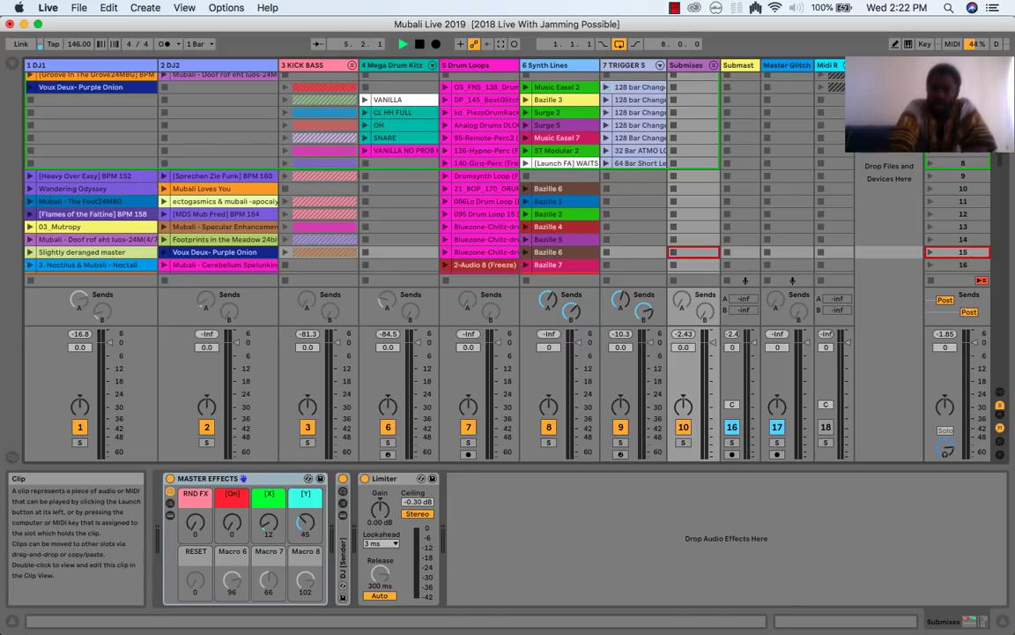
# Open the first 128 bar Change clip on the TRIGGER SOUNDS track and choose the Staccato Leads [RND] device for its envelope.
pyautogui.click(634, 86)
pyautogui.hotkey('shift', 'Tab')
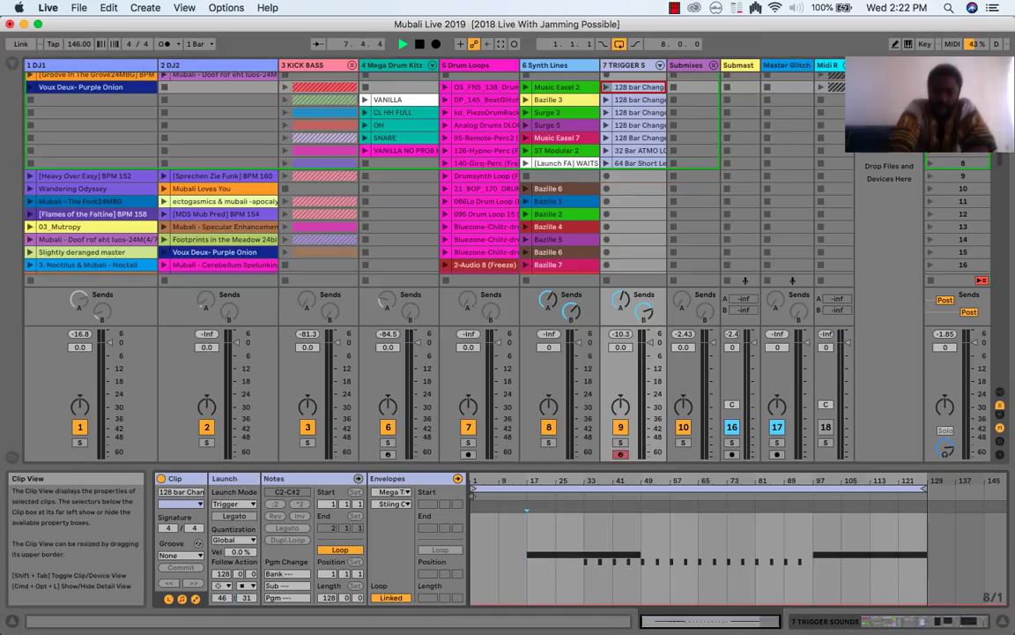
pyautogui.click(394, 491)
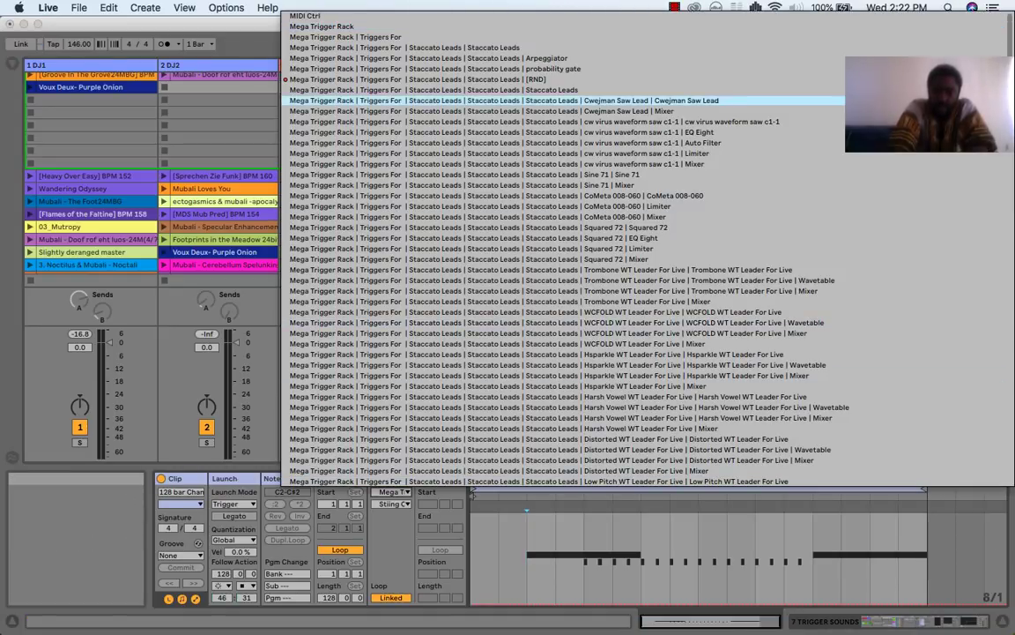
pyautogui.click(415, 79)
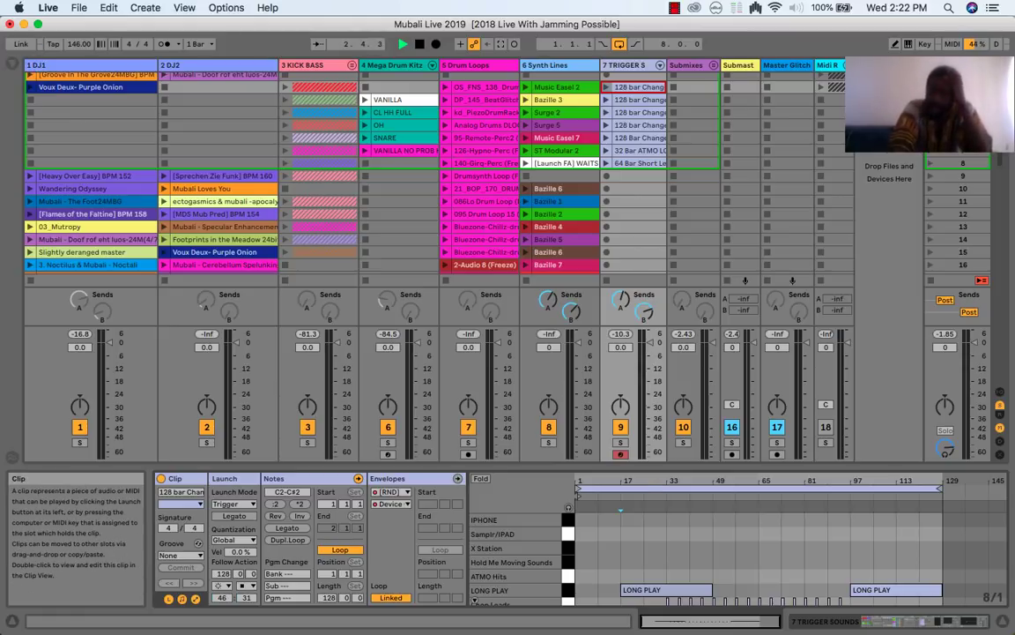
# Widen the TRIGGER SOUNDS track and examine the Chop Leads pad's Lead Chops rack, from its chain list to the sliced sample.
pyautogui.moveTo(668, 65); pyautogui.dragTo(733, 65)
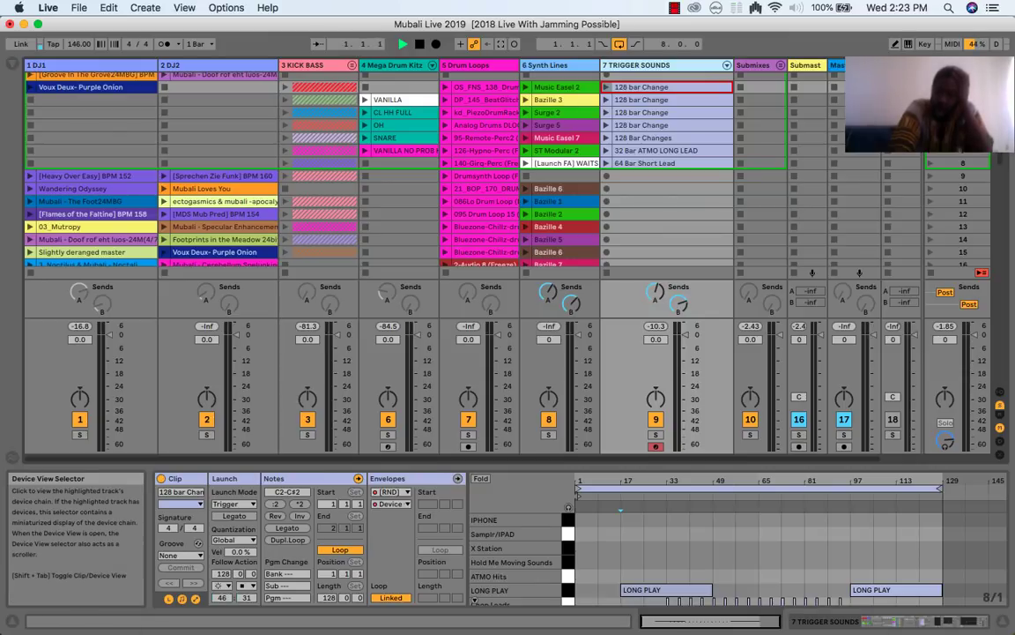
pyautogui.click(890, 622)
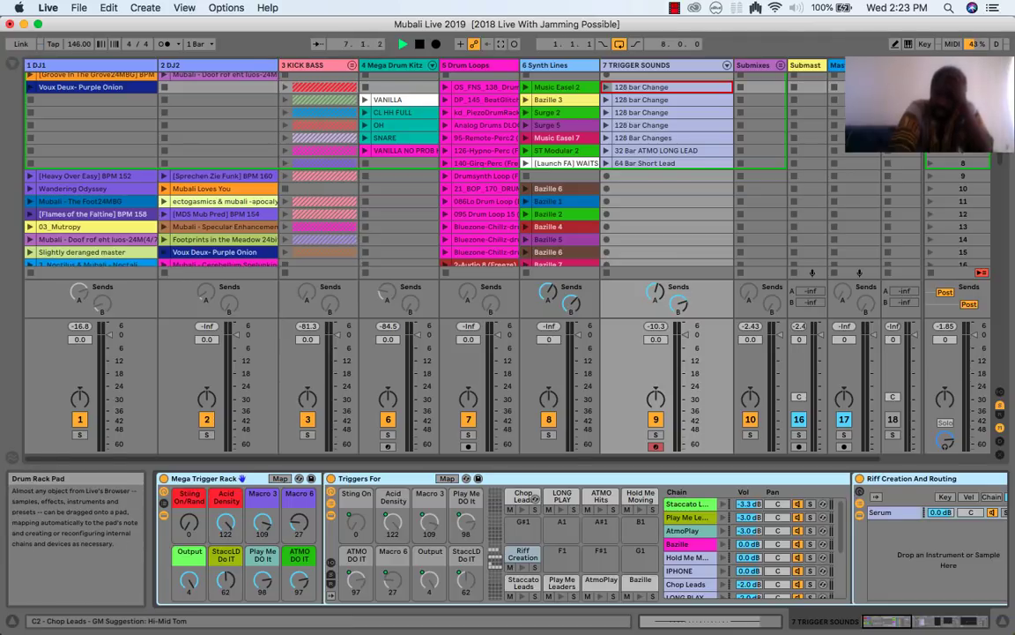
pyautogui.click(533, 499)
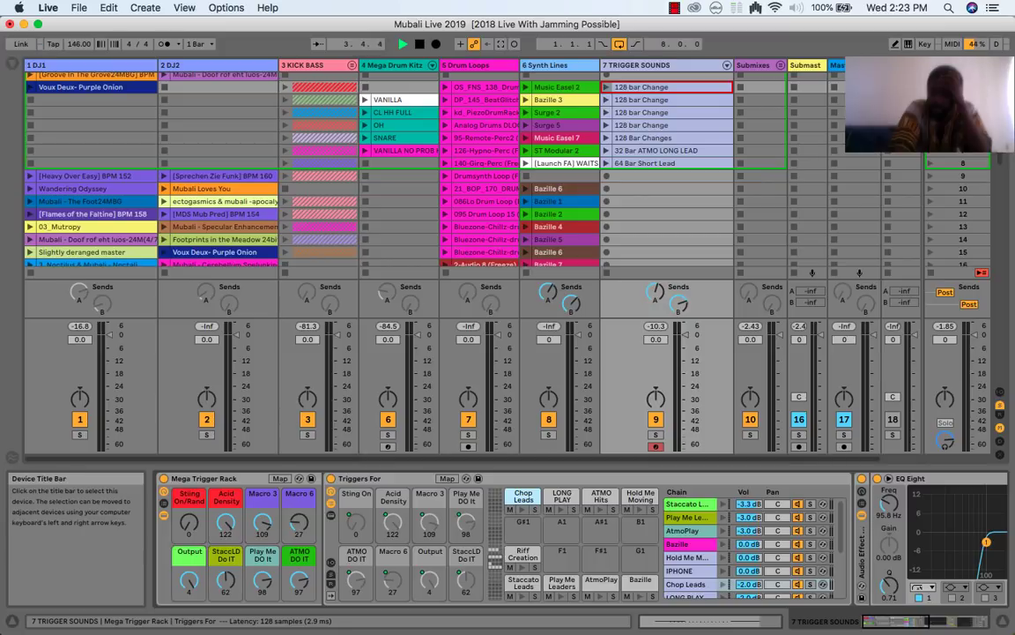
pyautogui.click(529, 498)
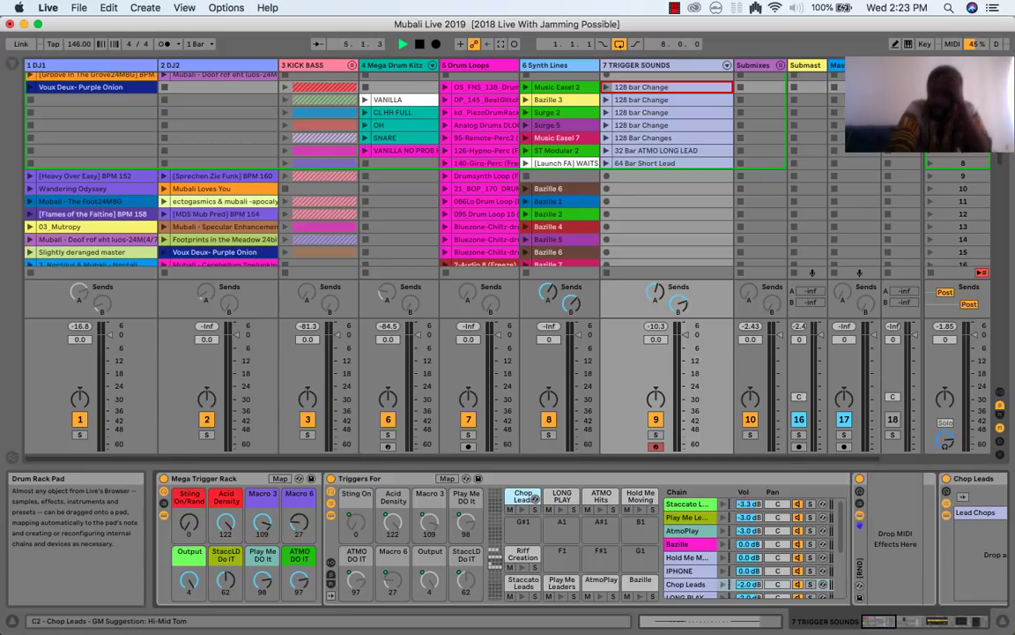
pyautogui.click(976, 513)
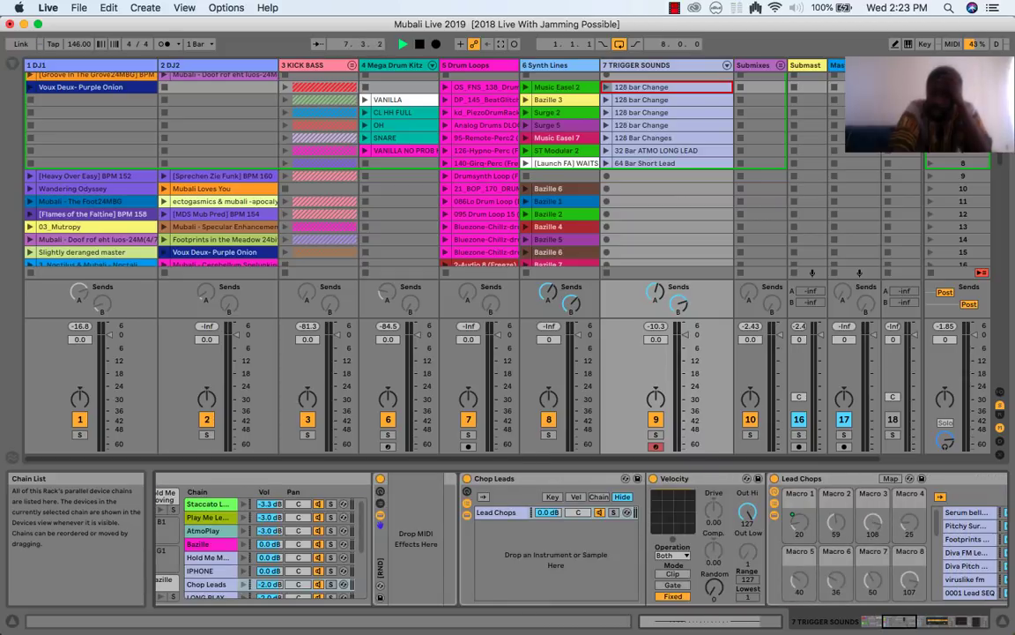
pyautogui.click(900, 621)
pyautogui.hscroll(-5, 573, 529)
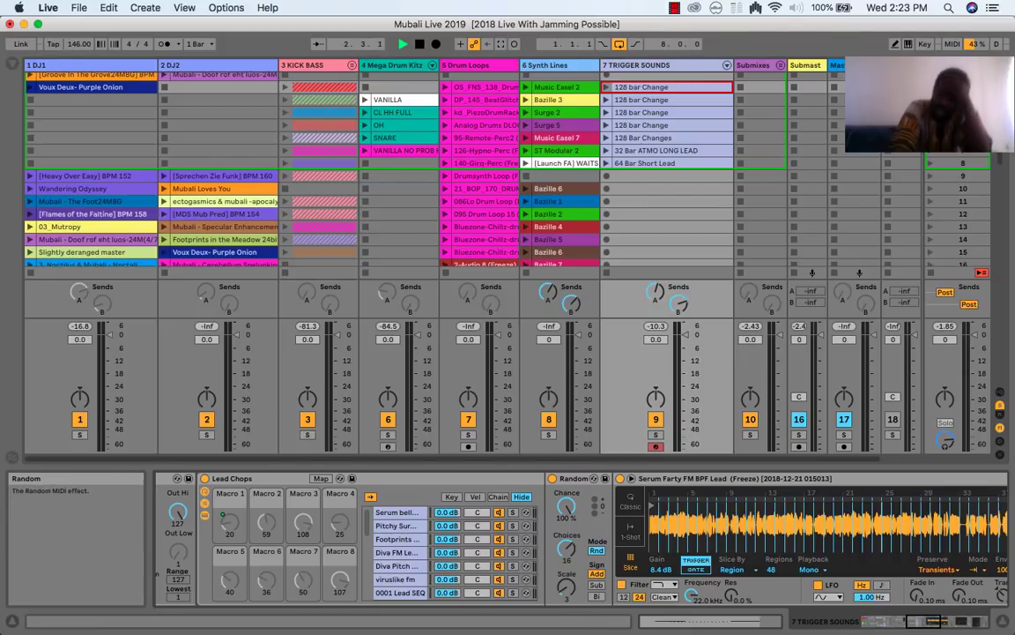
# Return to the Triggers For drum rack and show the LONG PLAY pad's chain.
pyautogui.moveTo(924, 622); pyautogui.dragTo(880, 622)
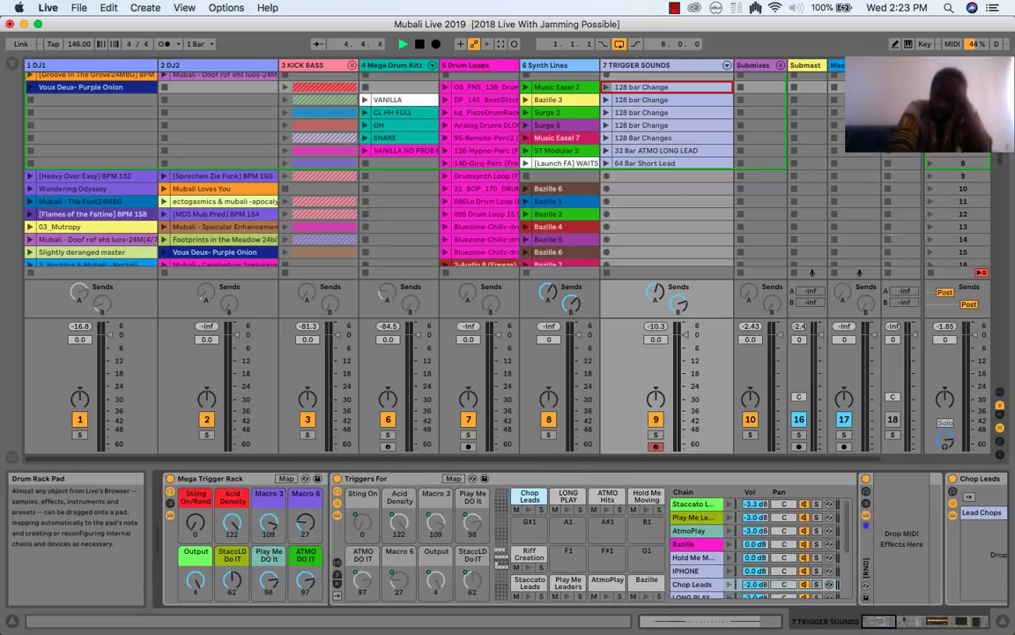
pyautogui.click(575, 497)
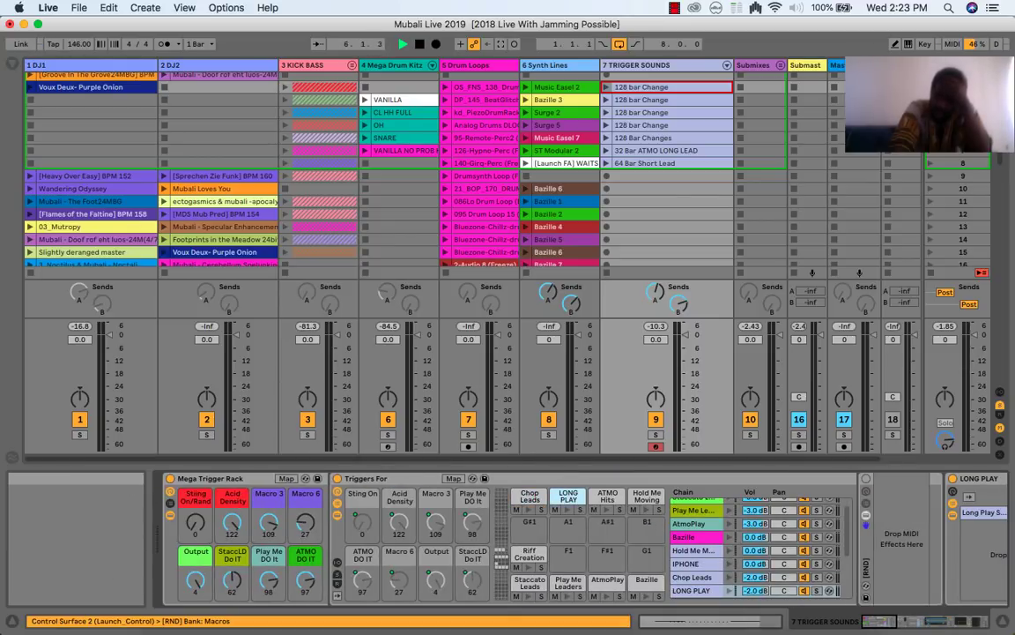
pyautogui.moveTo(882, 630)
pyautogui.moveTo(880, 622); pyautogui.dragTo(917, 622)
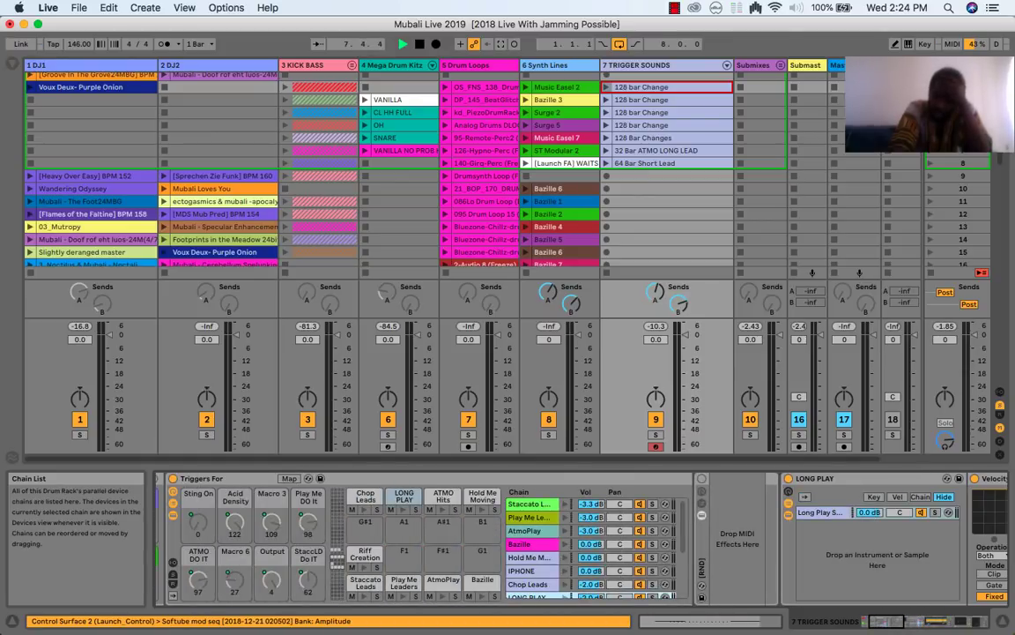
pyautogui.click(416, 498)
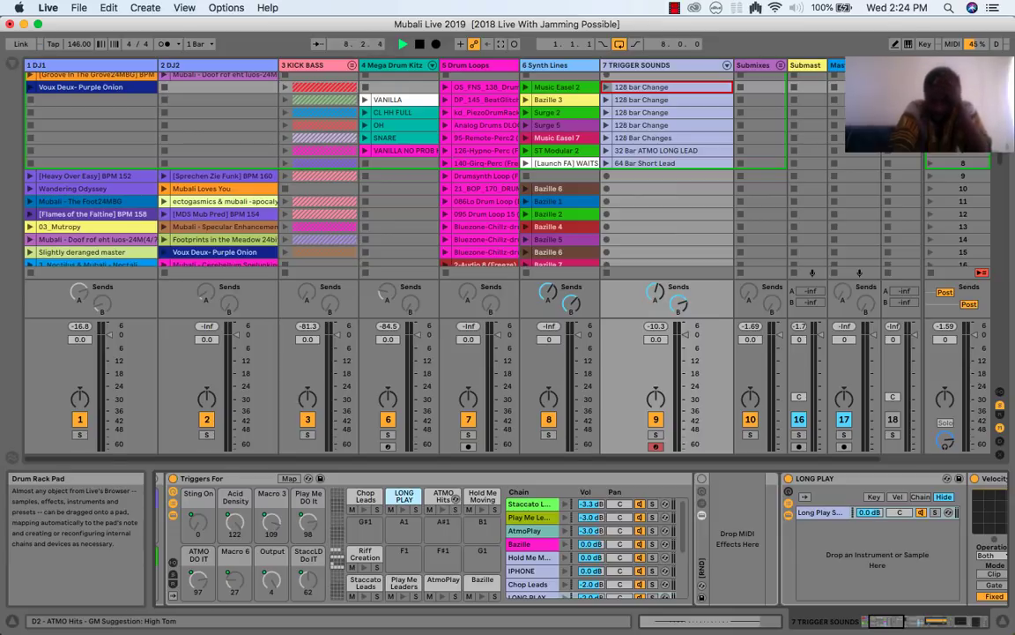
# Audition the ATMO Hits pad, check the Long Play Synthlines rack, and show the ATMO Hits pad's ATMOS rack.
pyautogui.click(442, 509)
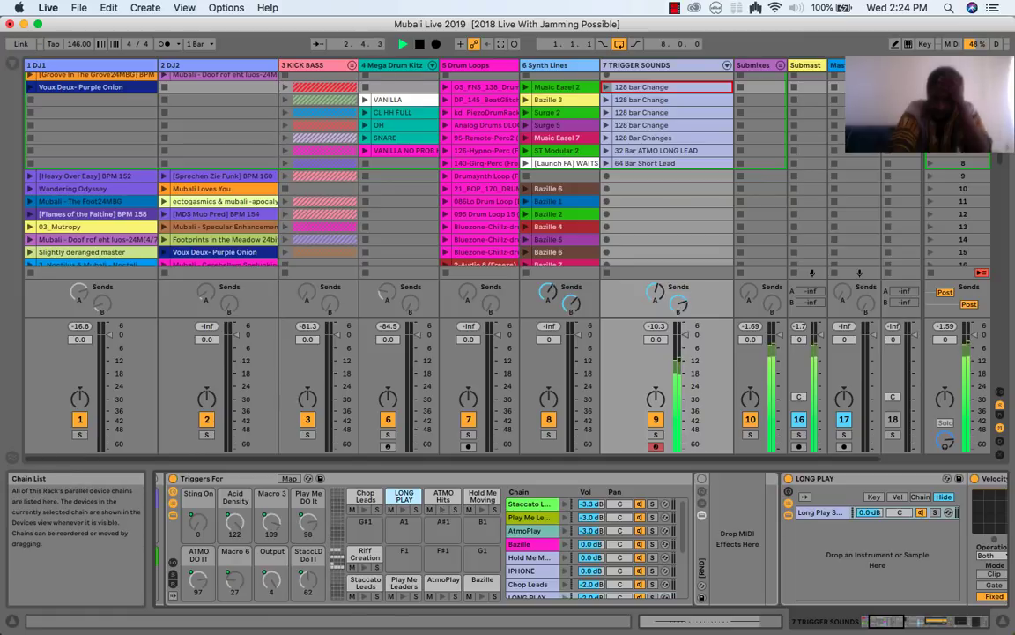
pyautogui.hscroll(1, 529, 547)
pyautogui.hscroll(10, 529, 538)
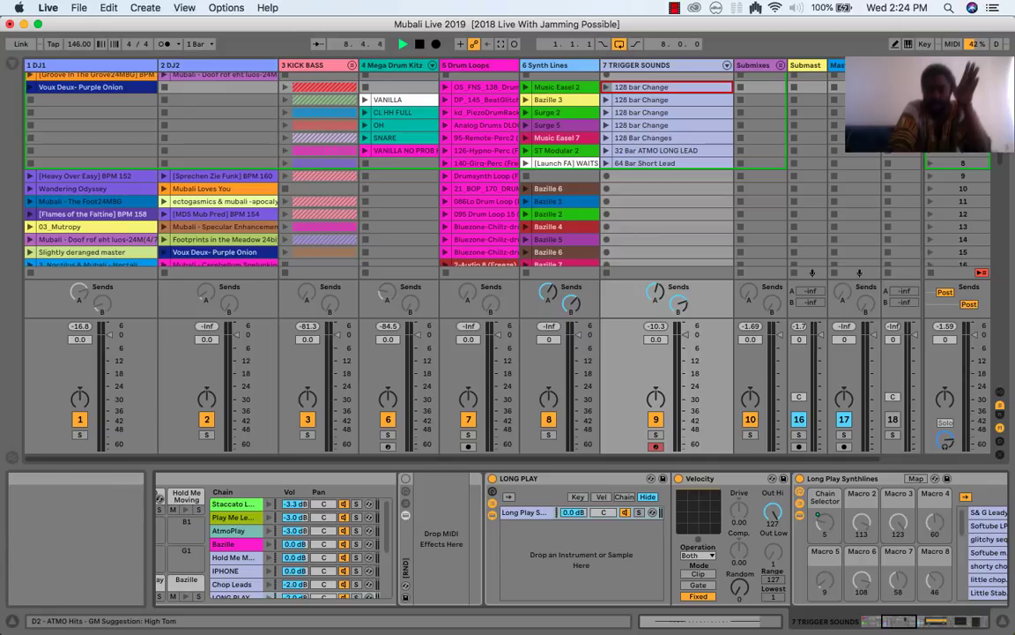
pyautogui.click(160, 499)
pyautogui.click(159, 499)
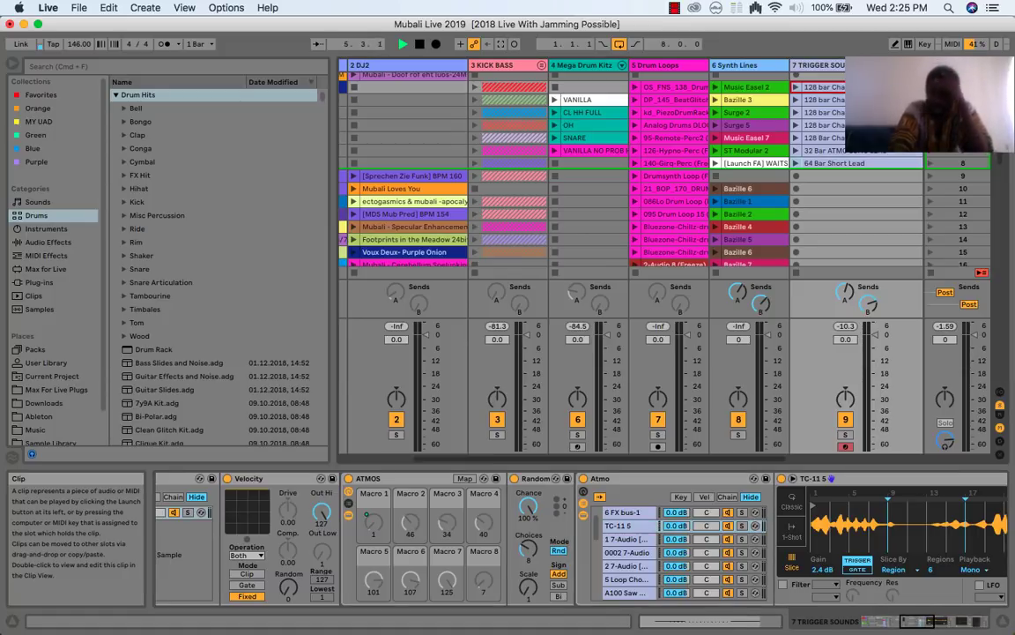
# Open the 64 Bar Short Lead clip and examine its ATMO Hits, LONG PLAY and Chop Leads notes.
pyautogui.doubleClick(835, 164)
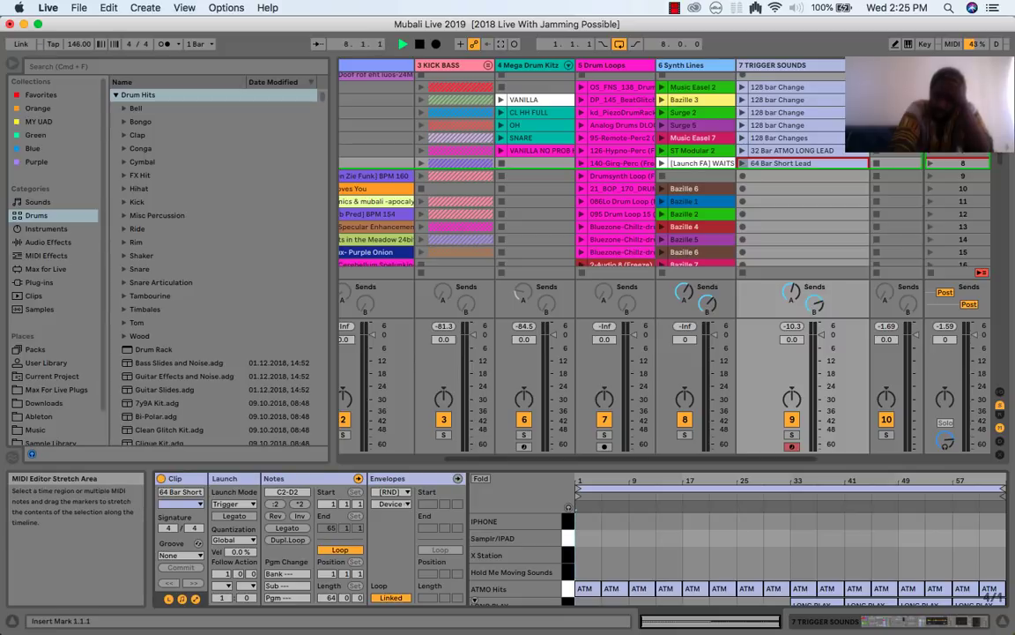
pyautogui.scroll(-5, 569, 509)
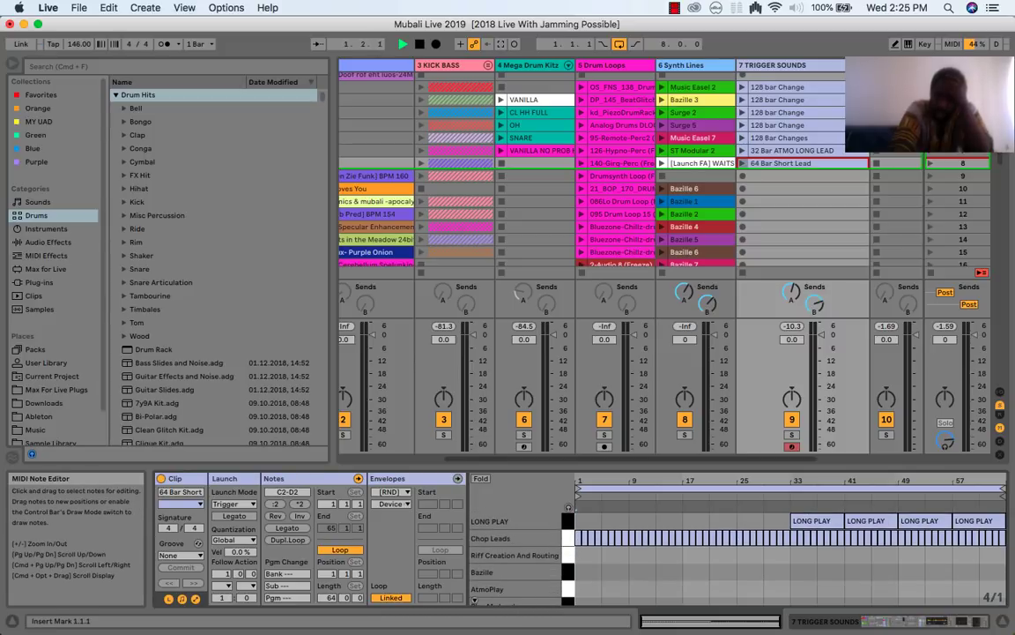
pyautogui.scroll(3, 569, 508)
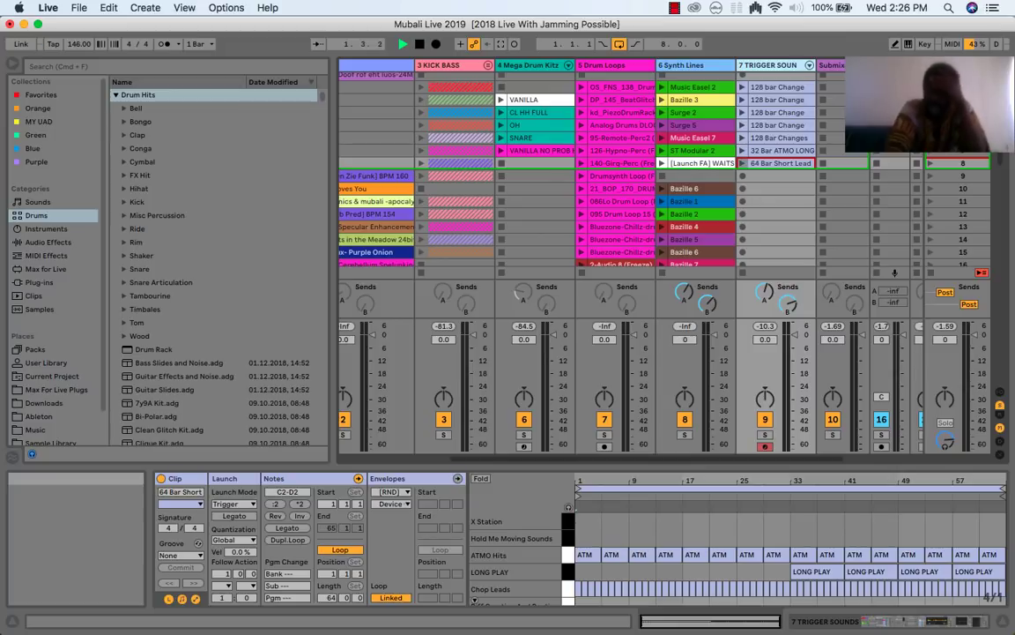
# Show the Glitch2 device on the Master Glitch track.
pyautogui.hscroll(3, 630, 176)
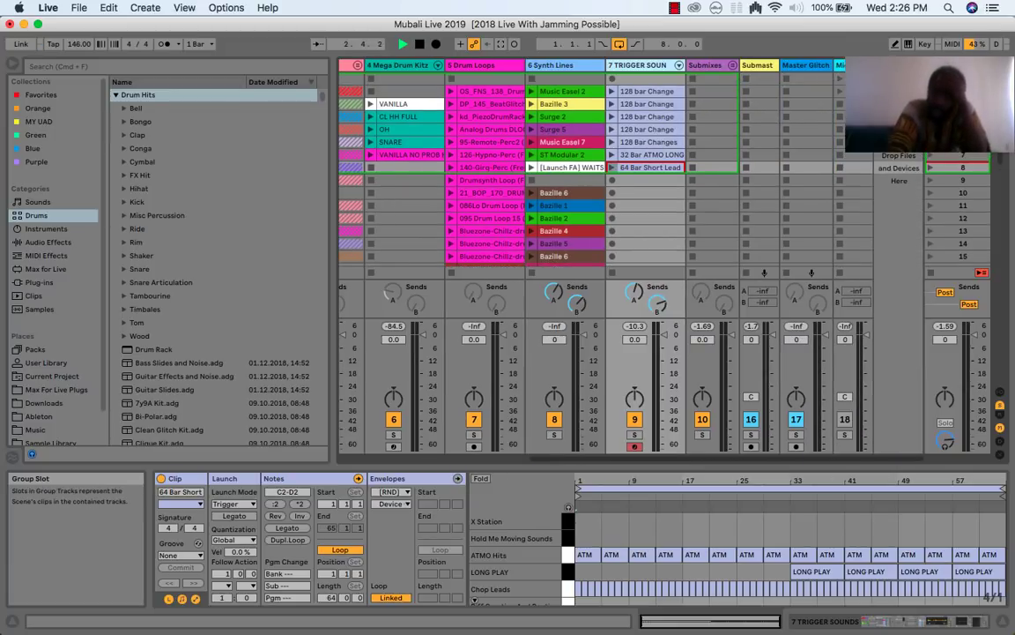
pyautogui.hscroll(-3, 630, 176)
pyautogui.hscroll(3, 630, 176)
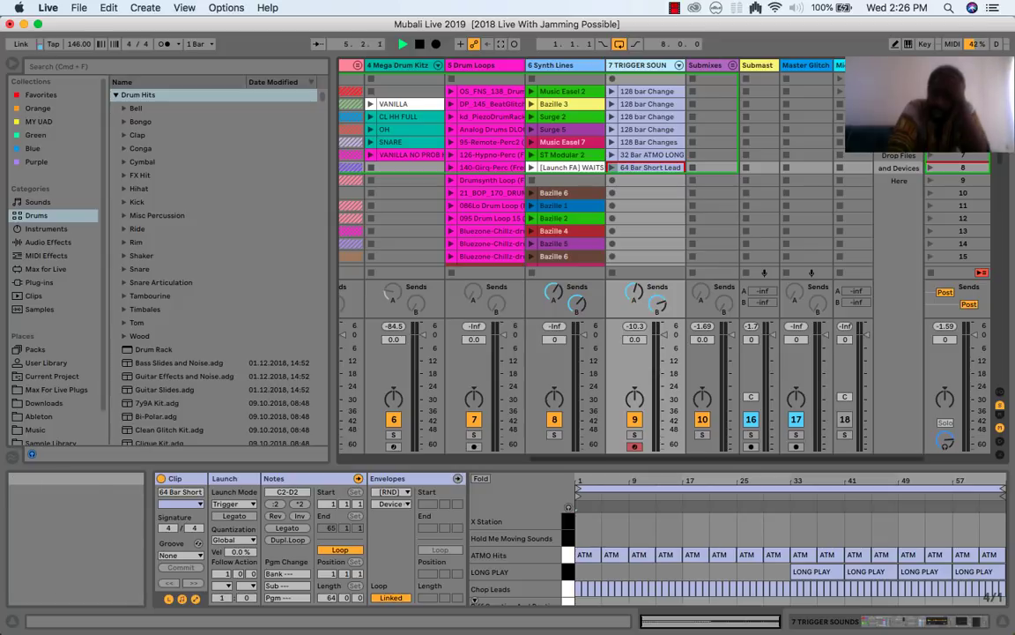
pyautogui.click(806, 66)
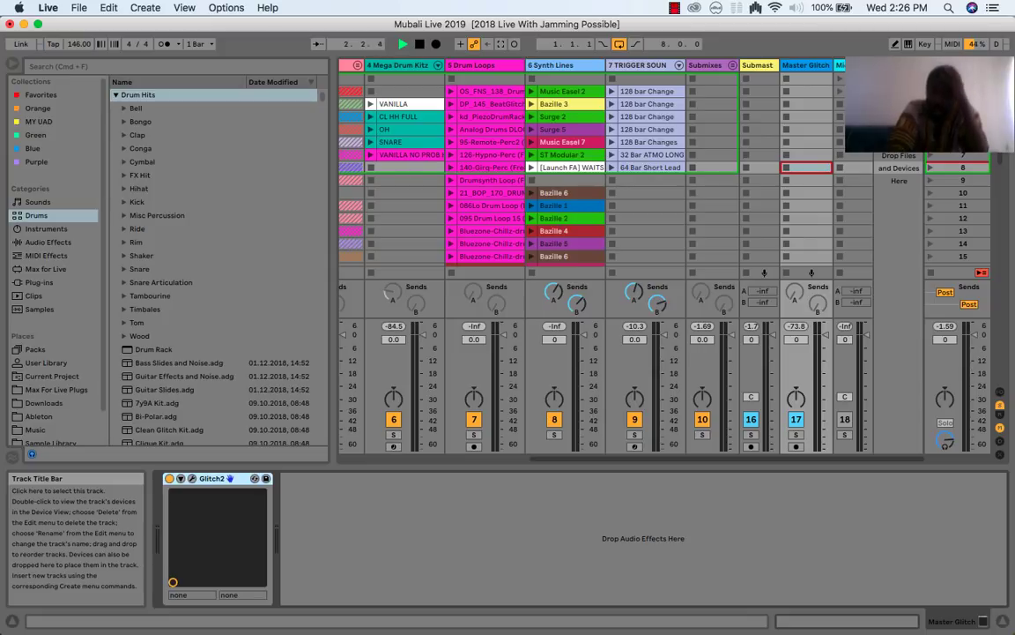
# Look over the set's tracks and the lower DJ1 and DJ2 clips, and hide the browser.
pyautogui.hscroll(-5, 669, 255)
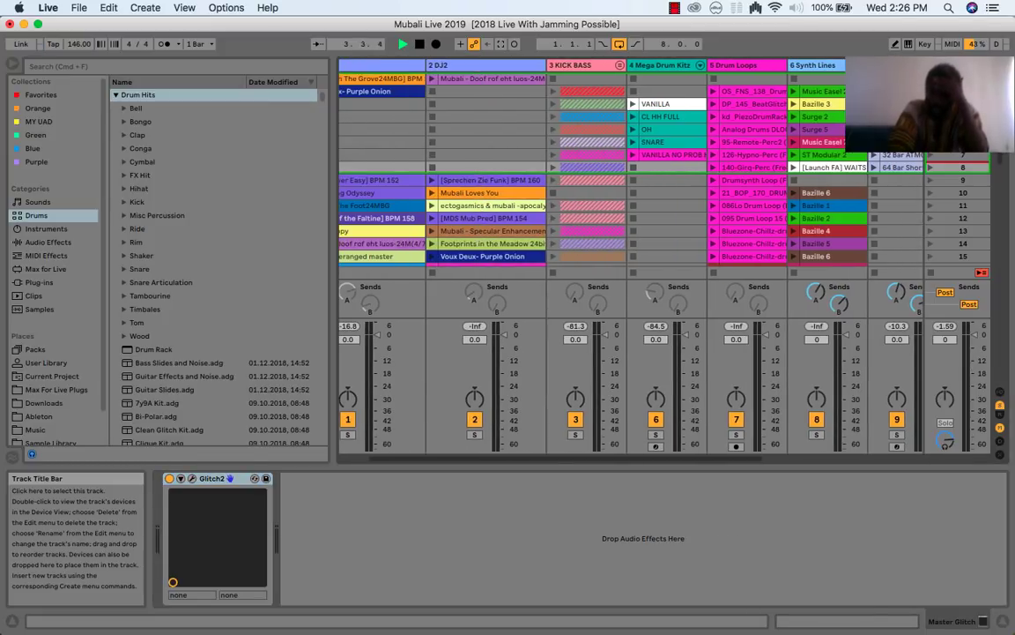
pyautogui.hscroll(4, 670, 255)
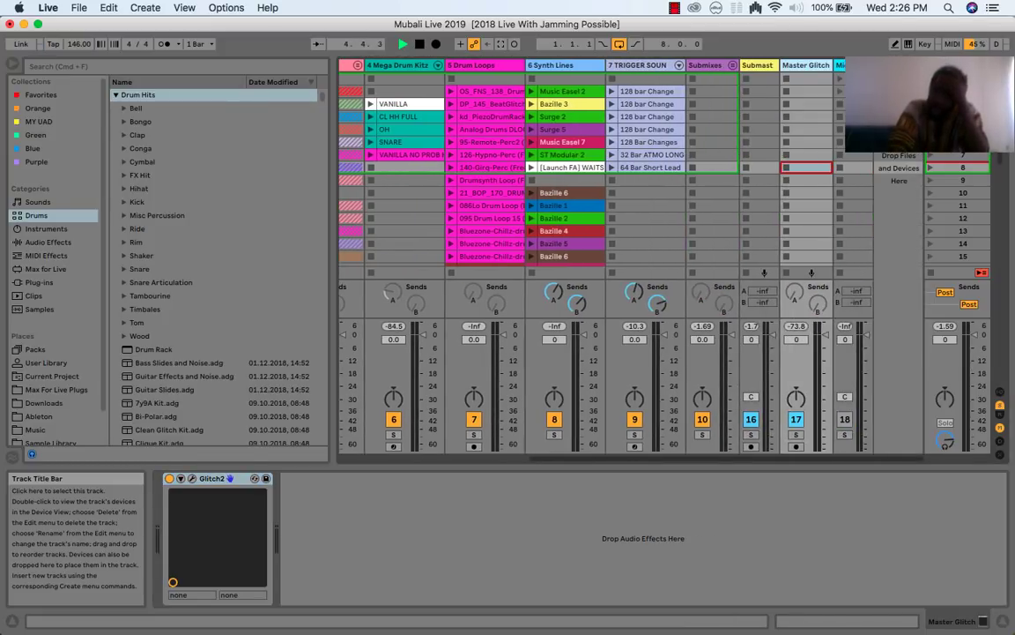
pyautogui.hscroll(-4, 631, 255)
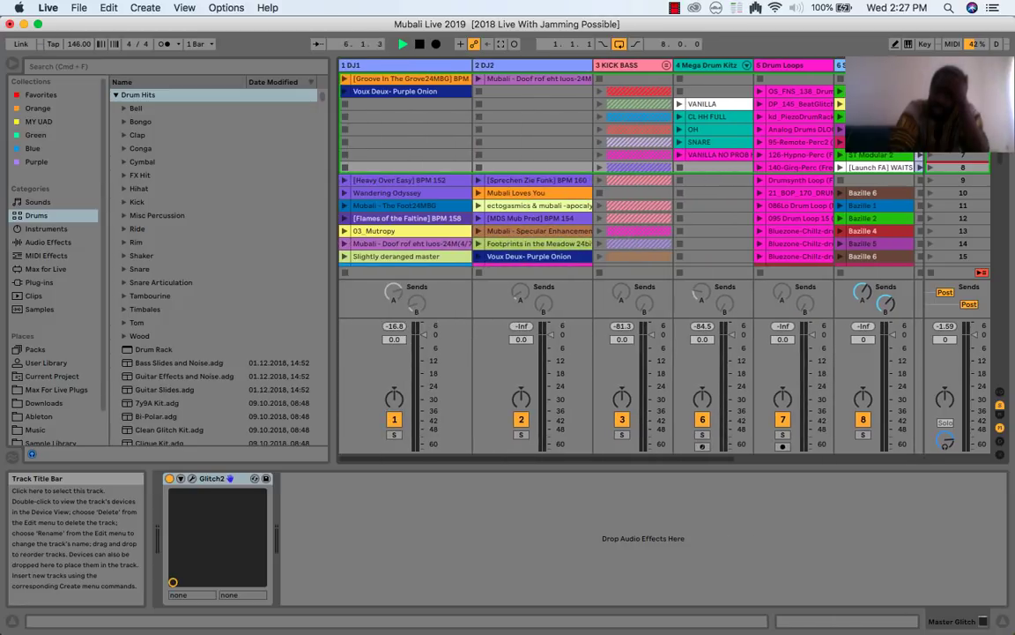
pyautogui.scroll(-5, 617, 168)
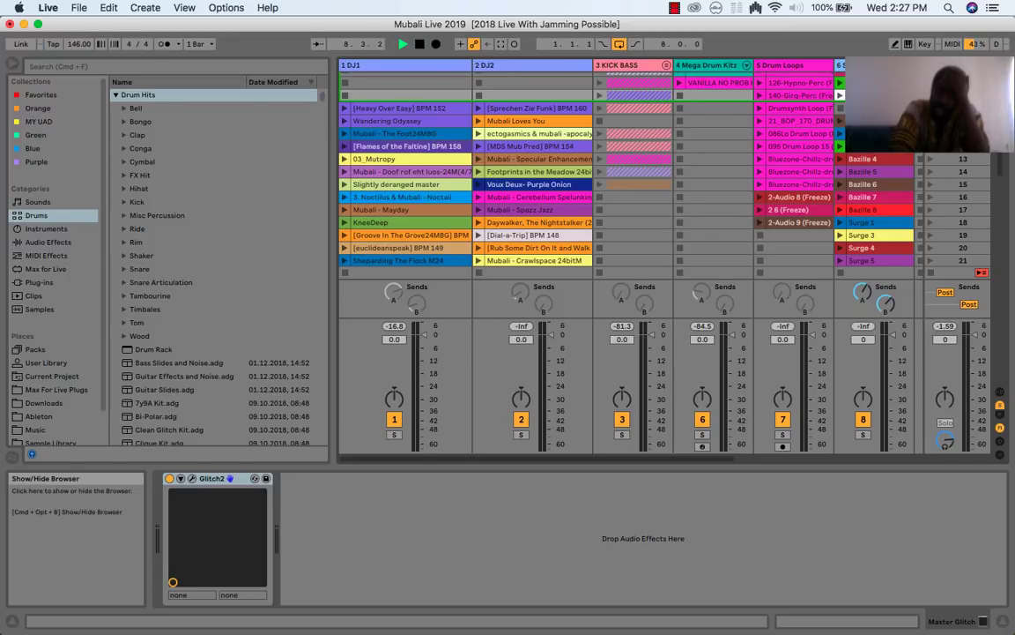
pyautogui.press('super+alt+b')
pyautogui.scroll(5, 459, 167)
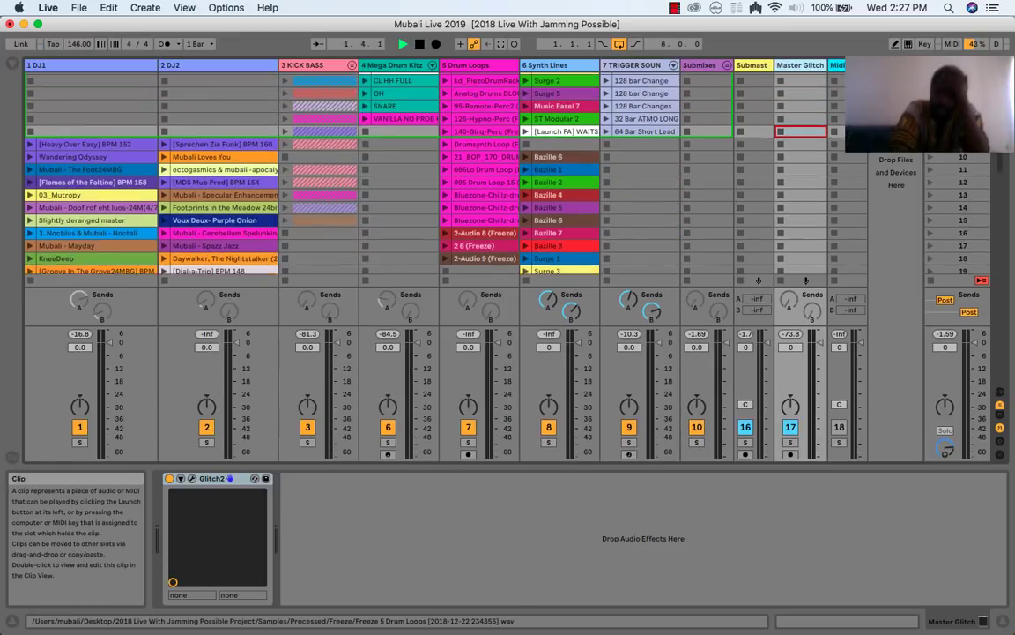